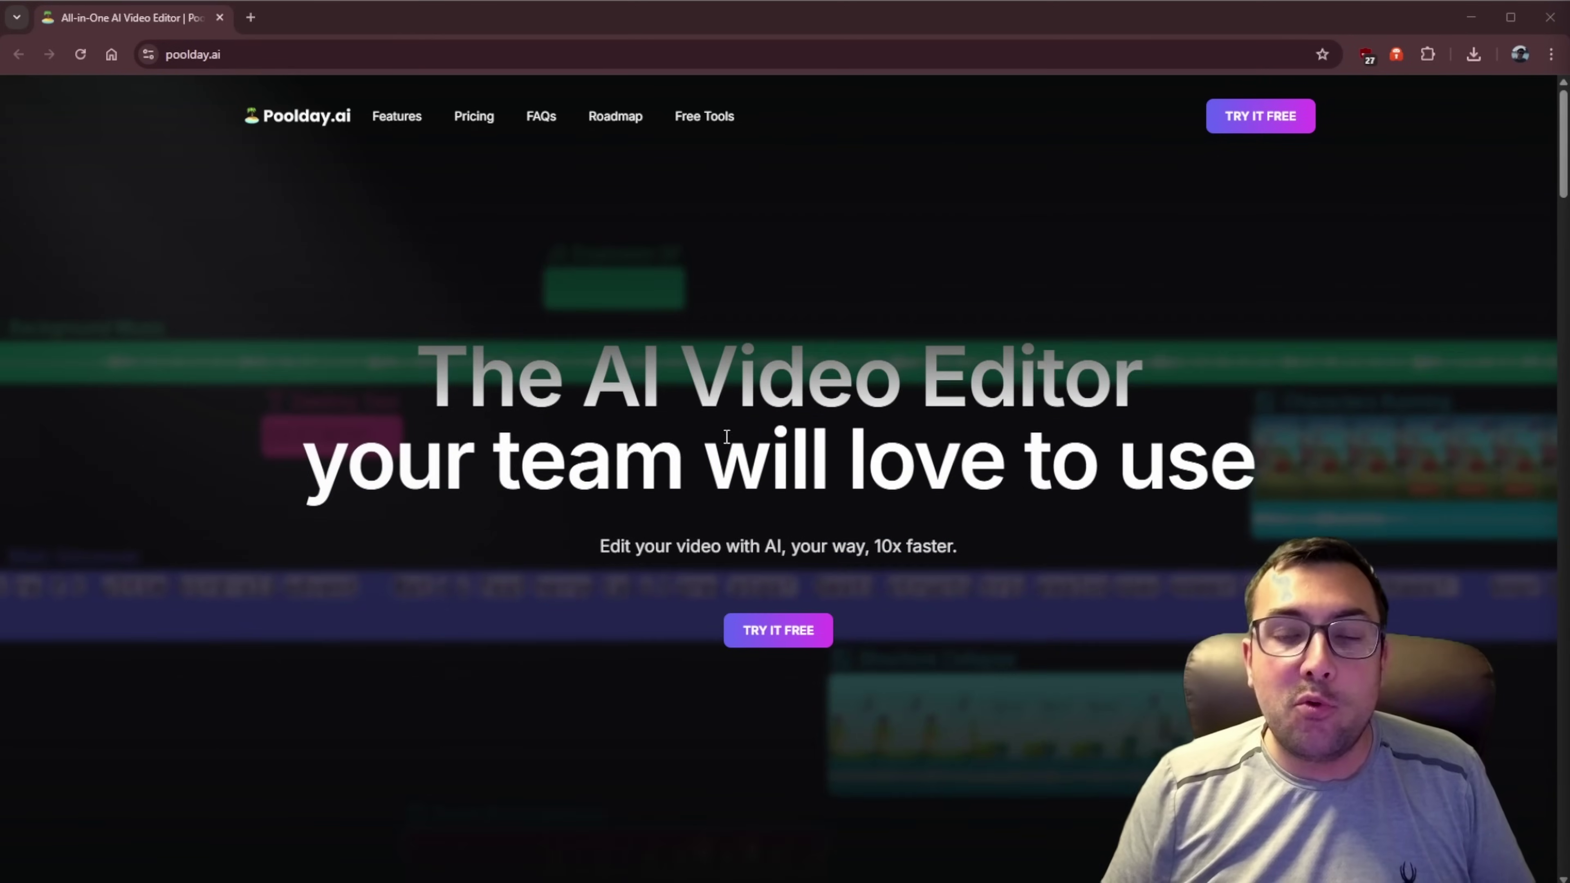
Step: Enter the Poolday.ai app and create a new video with the Portrait 9:16 aspect ratio
click(1257, 135)
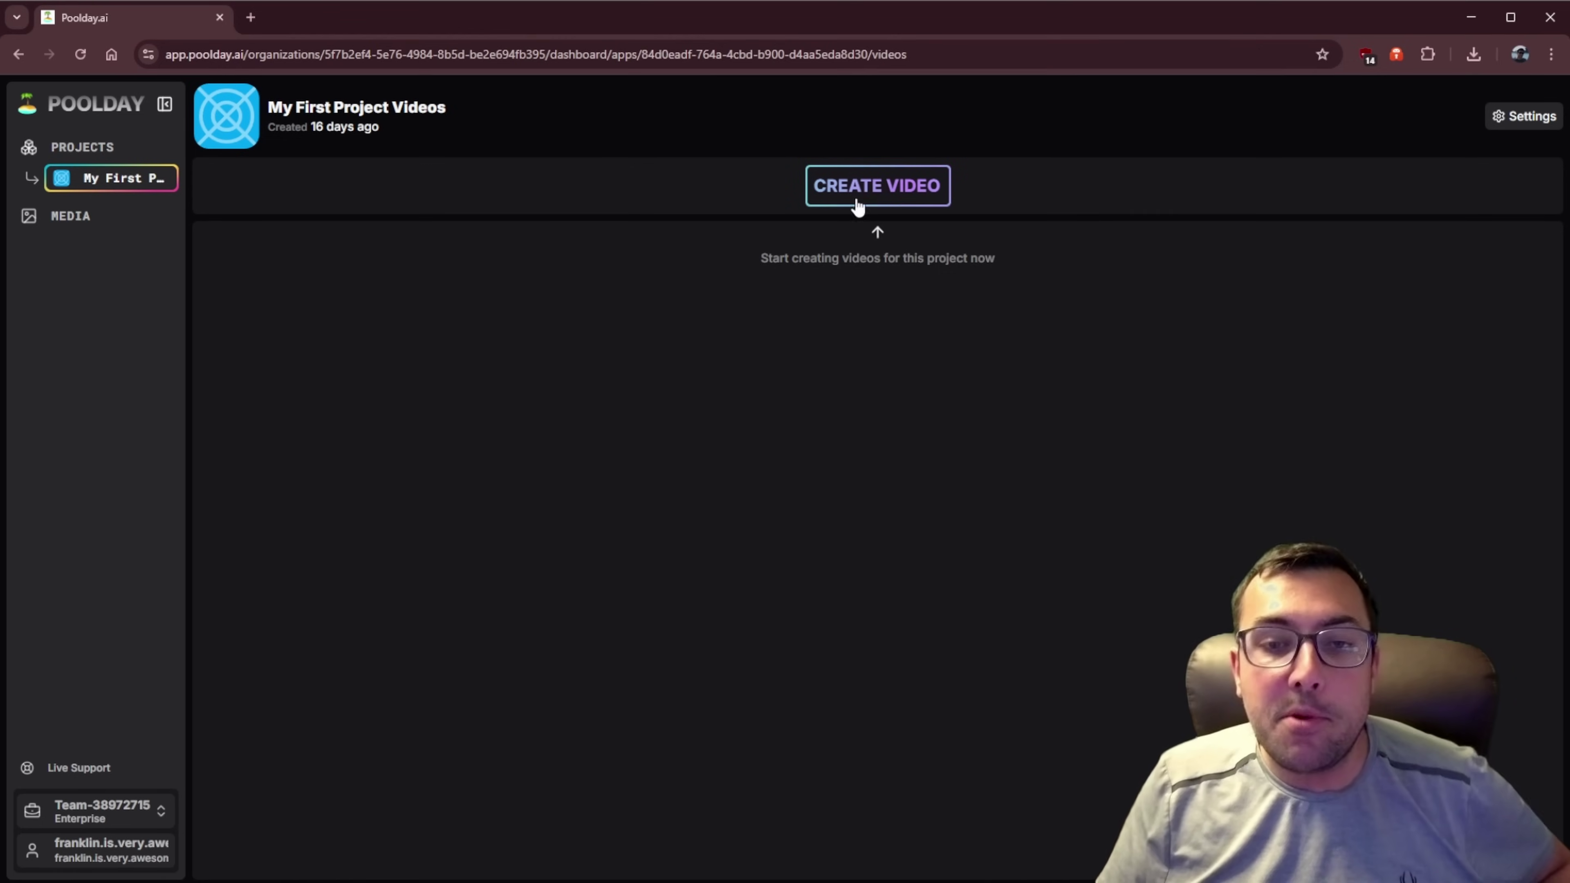
click(877, 192)
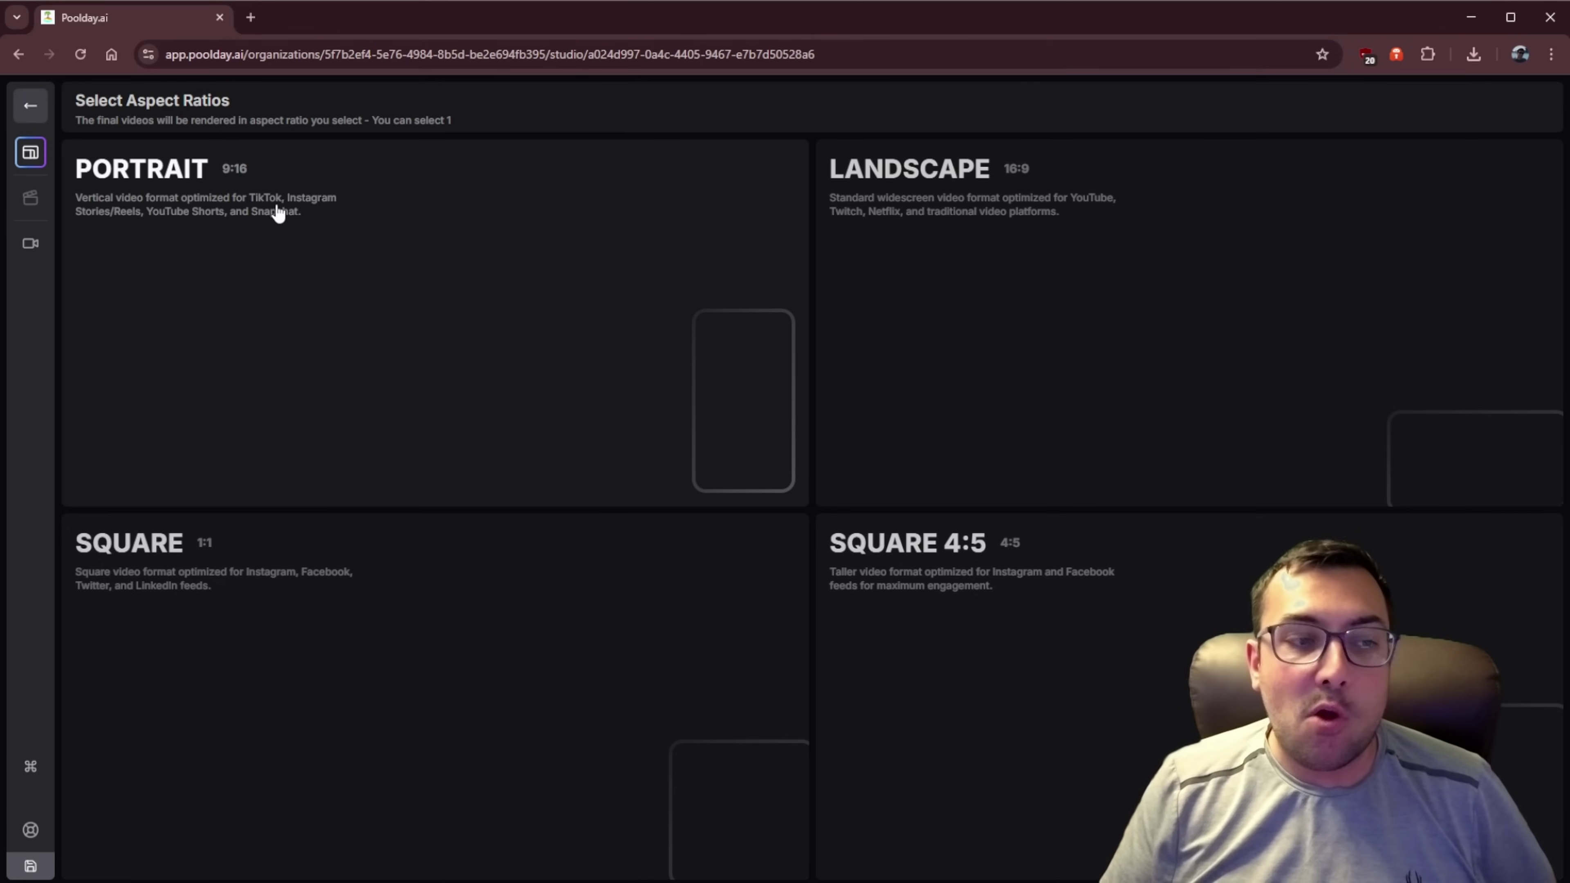
click(383, 202)
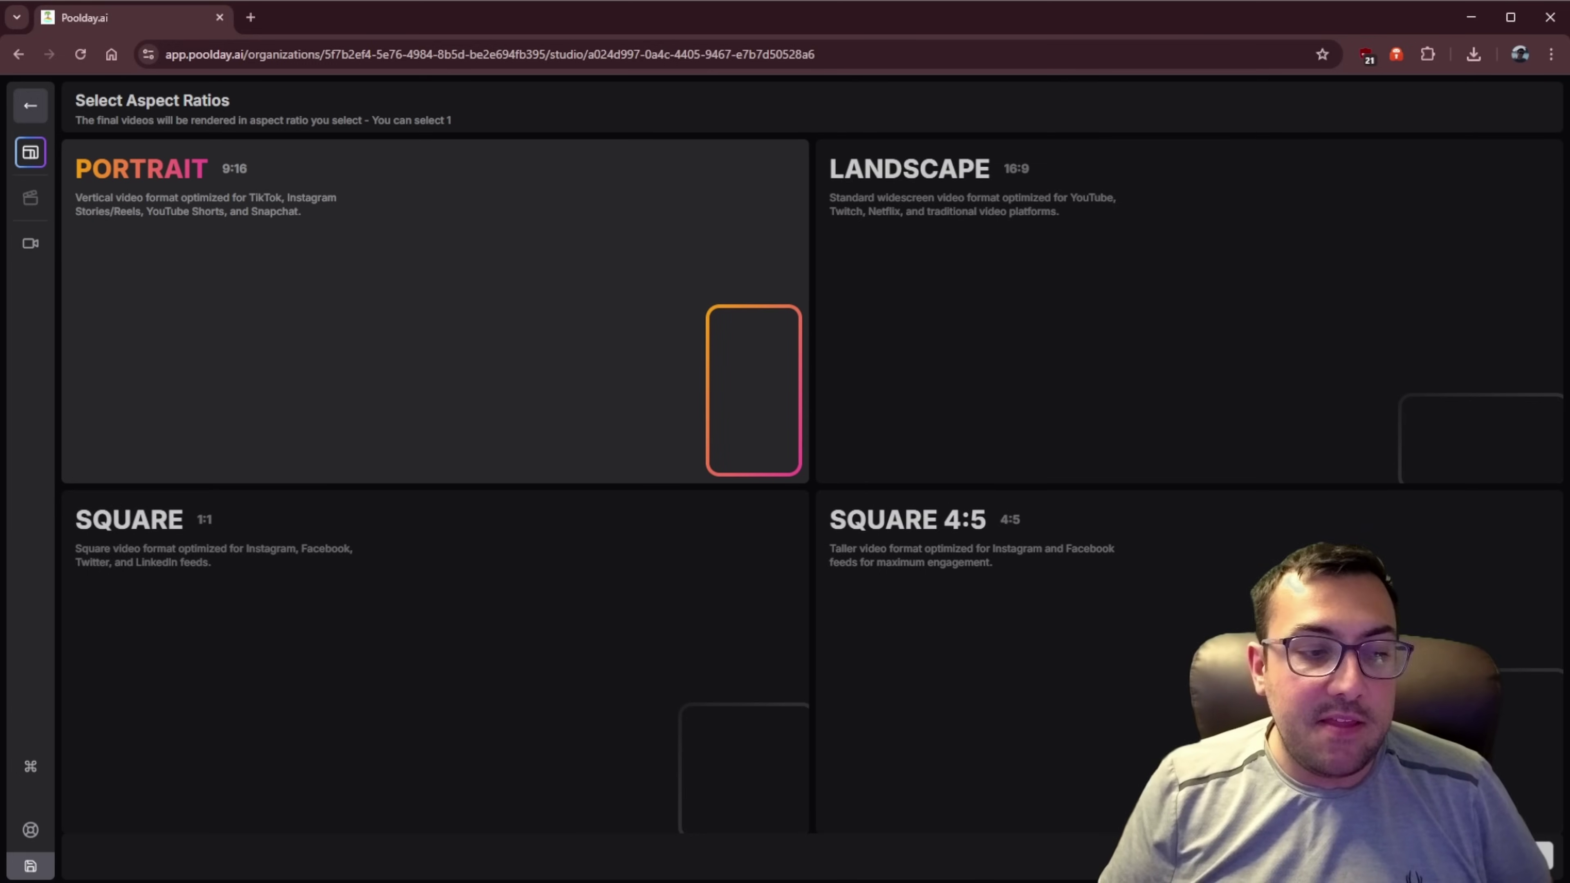
click(1514, 856)
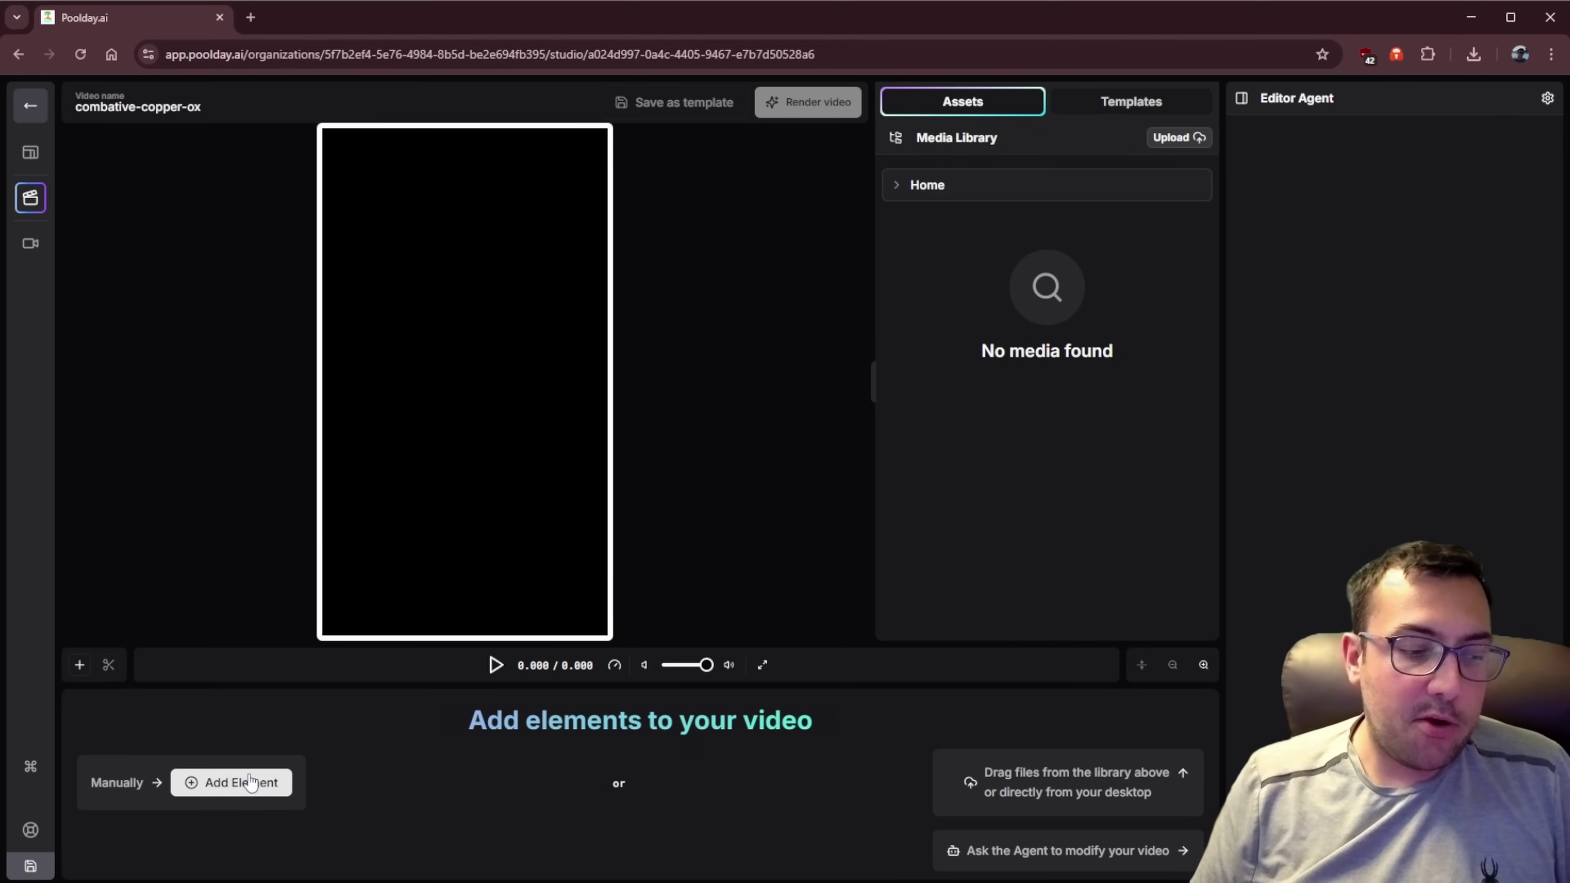
Step: Add an AI Image element to the empty video's tracks
click(268, 791)
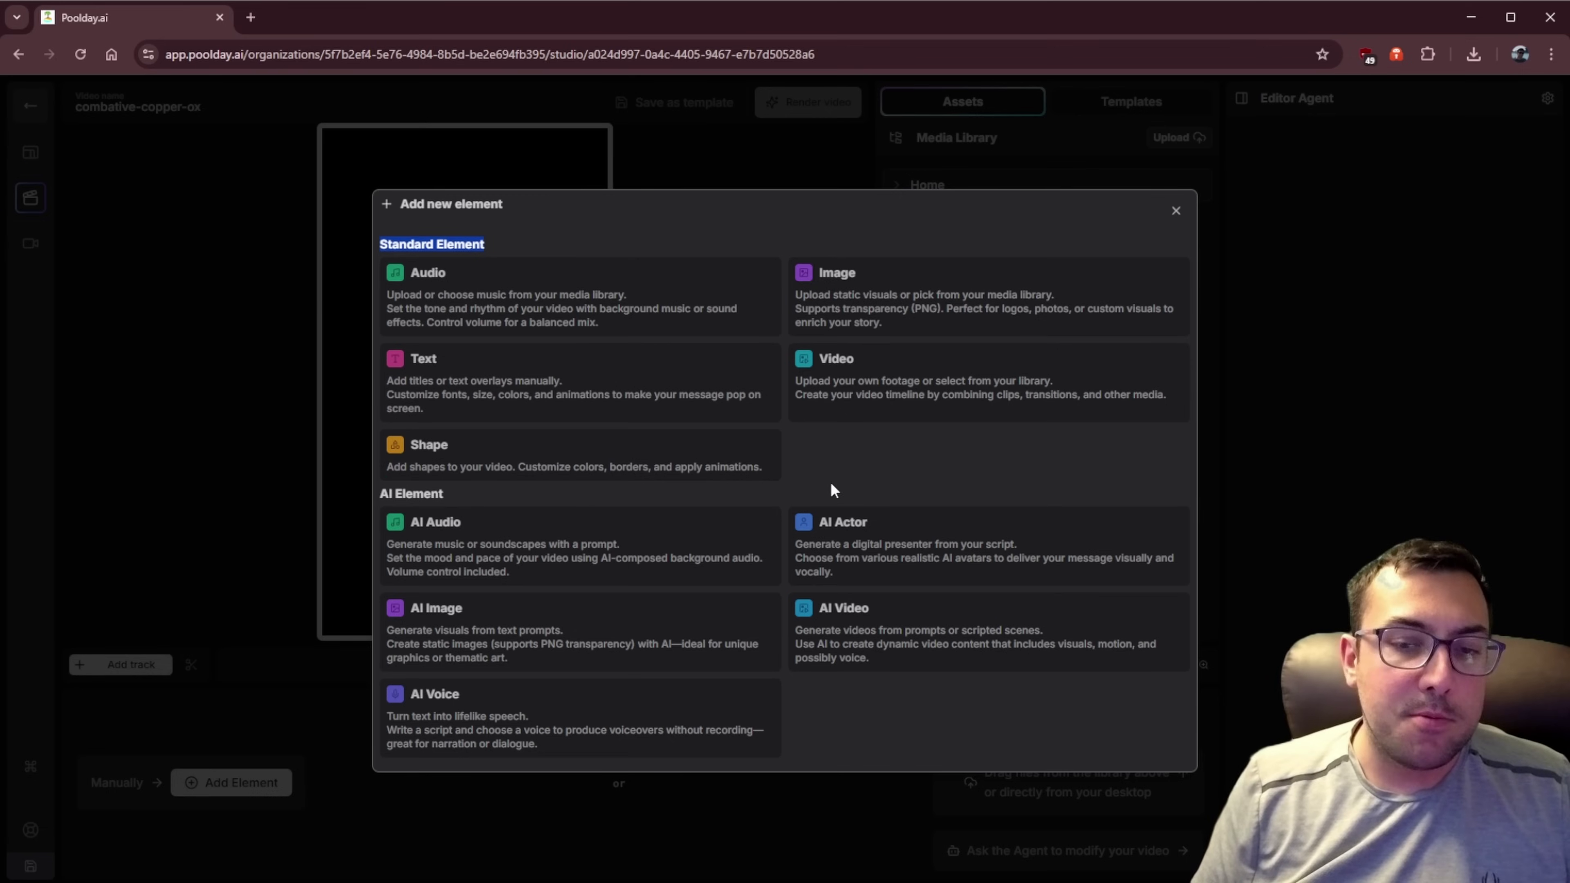
click(862, 441)
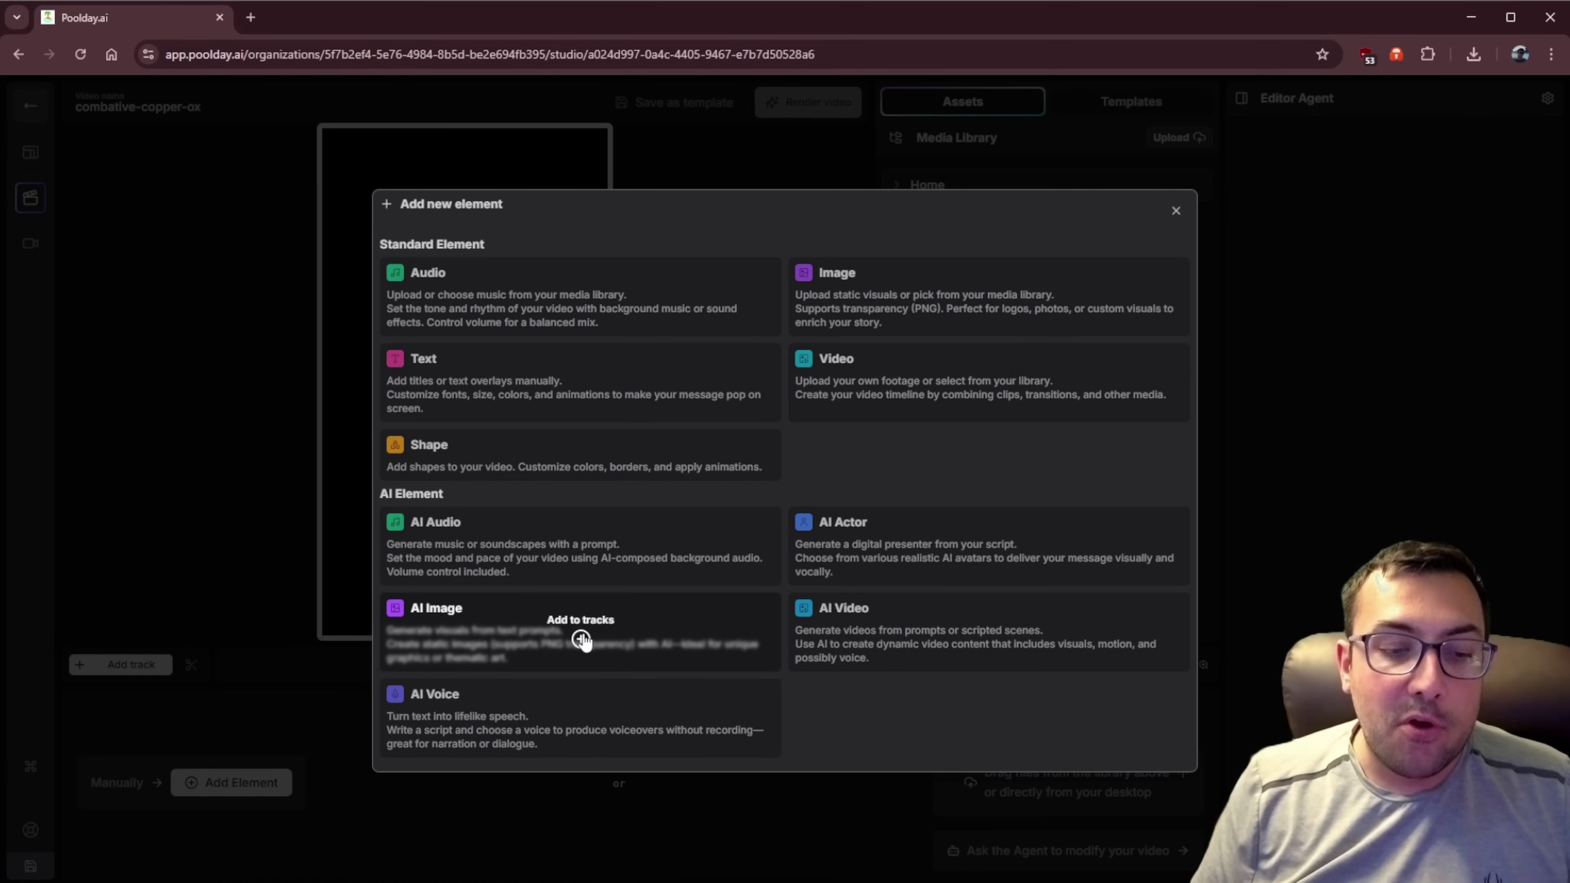
click(582, 640)
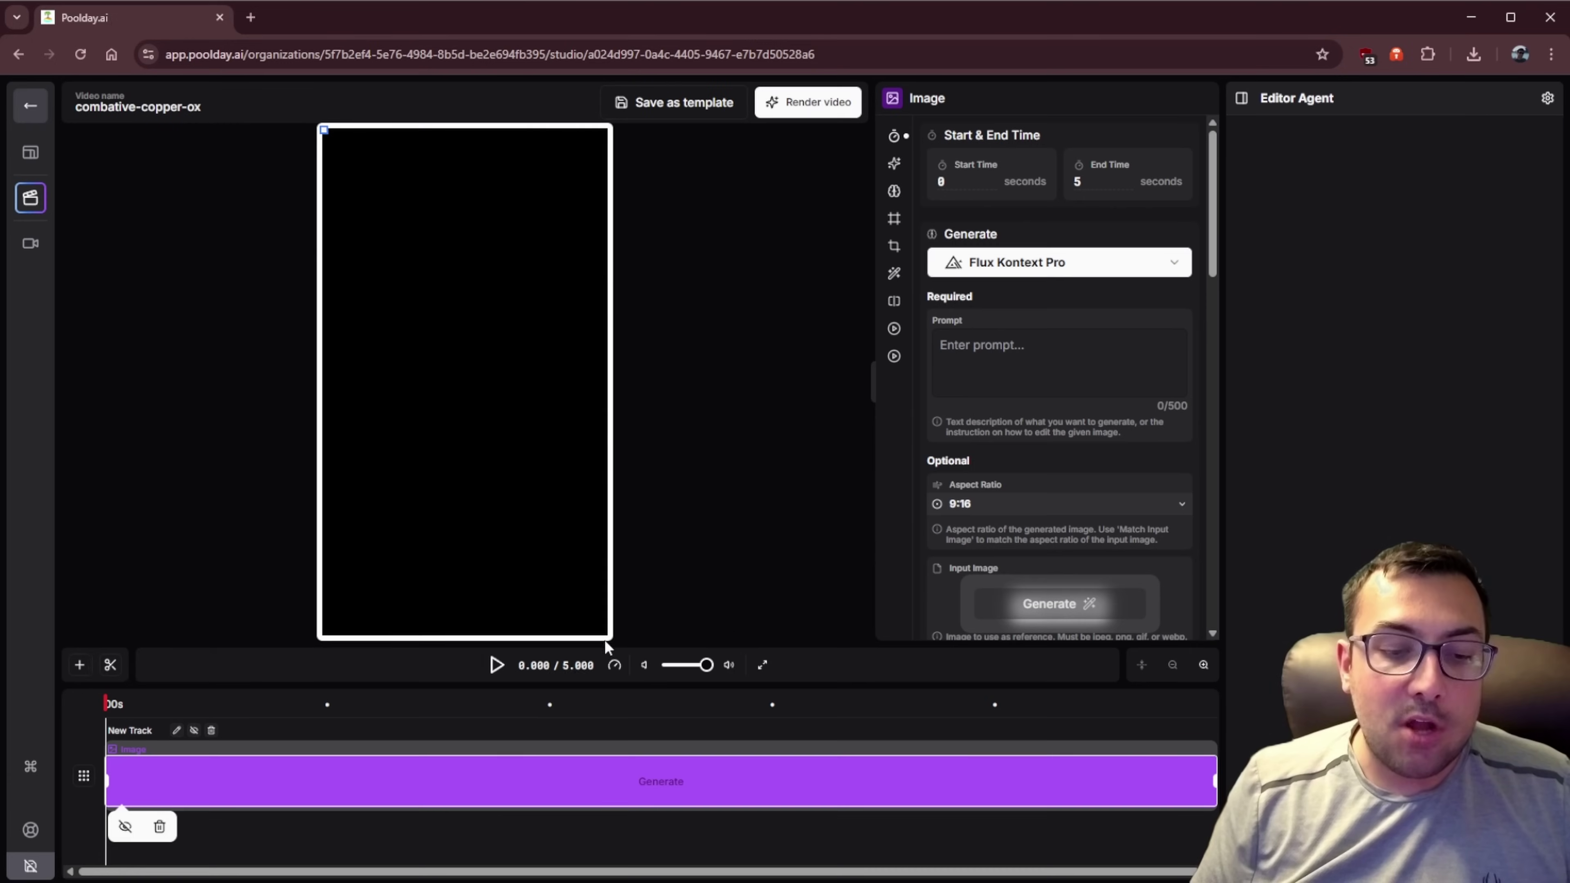
Step: Choose Nano Banana as the generation model for the image element
click(1081, 276)
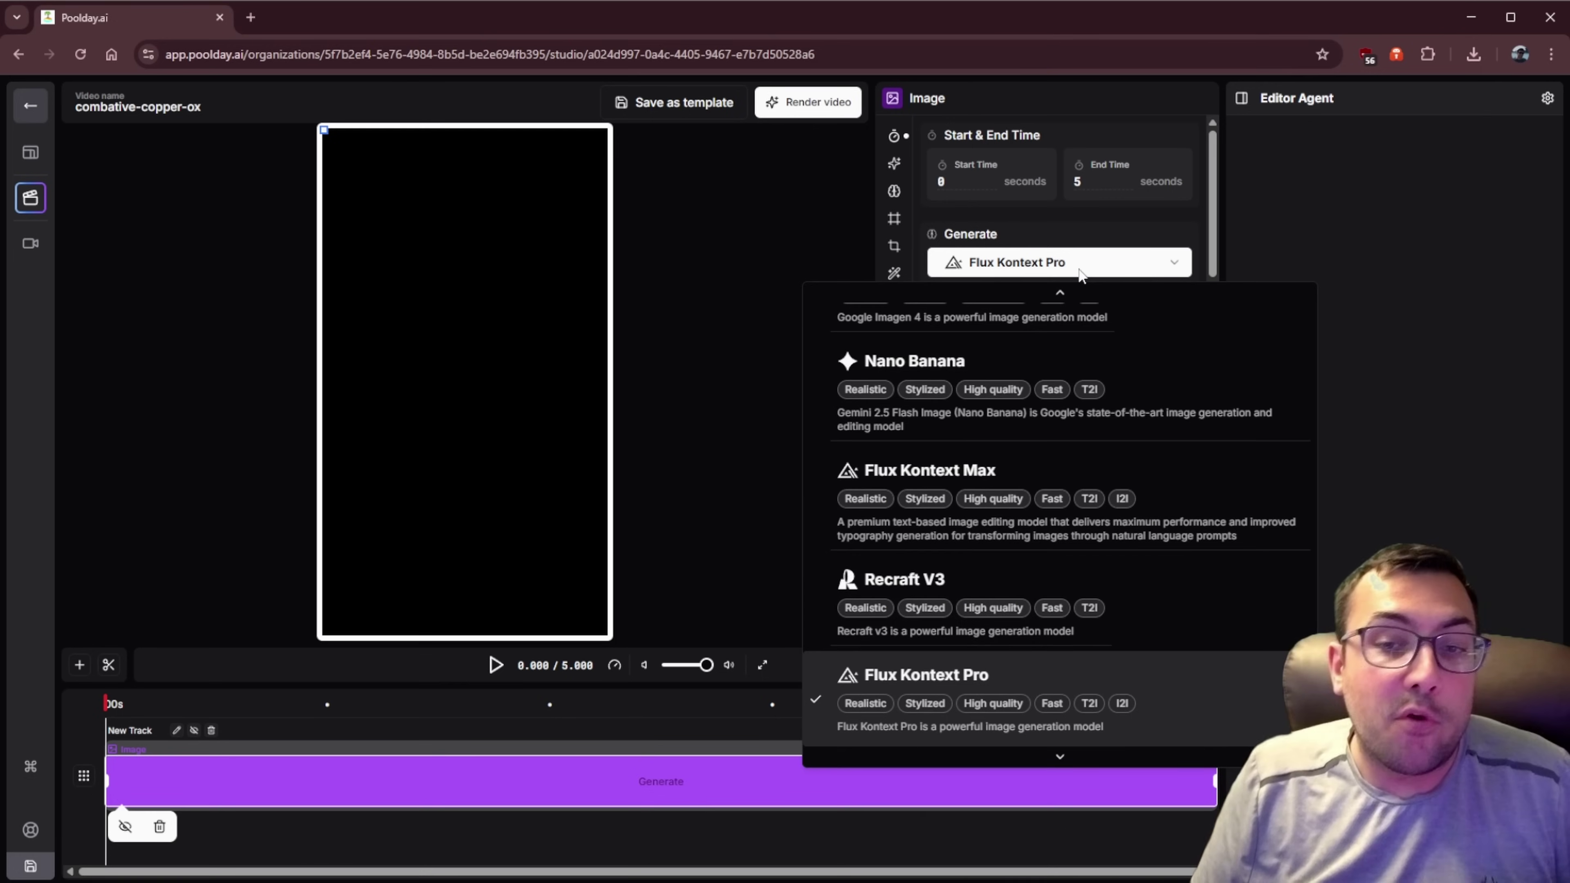
scroll(1059, 547, down, 3)
scroll(1059, 548, down, 10)
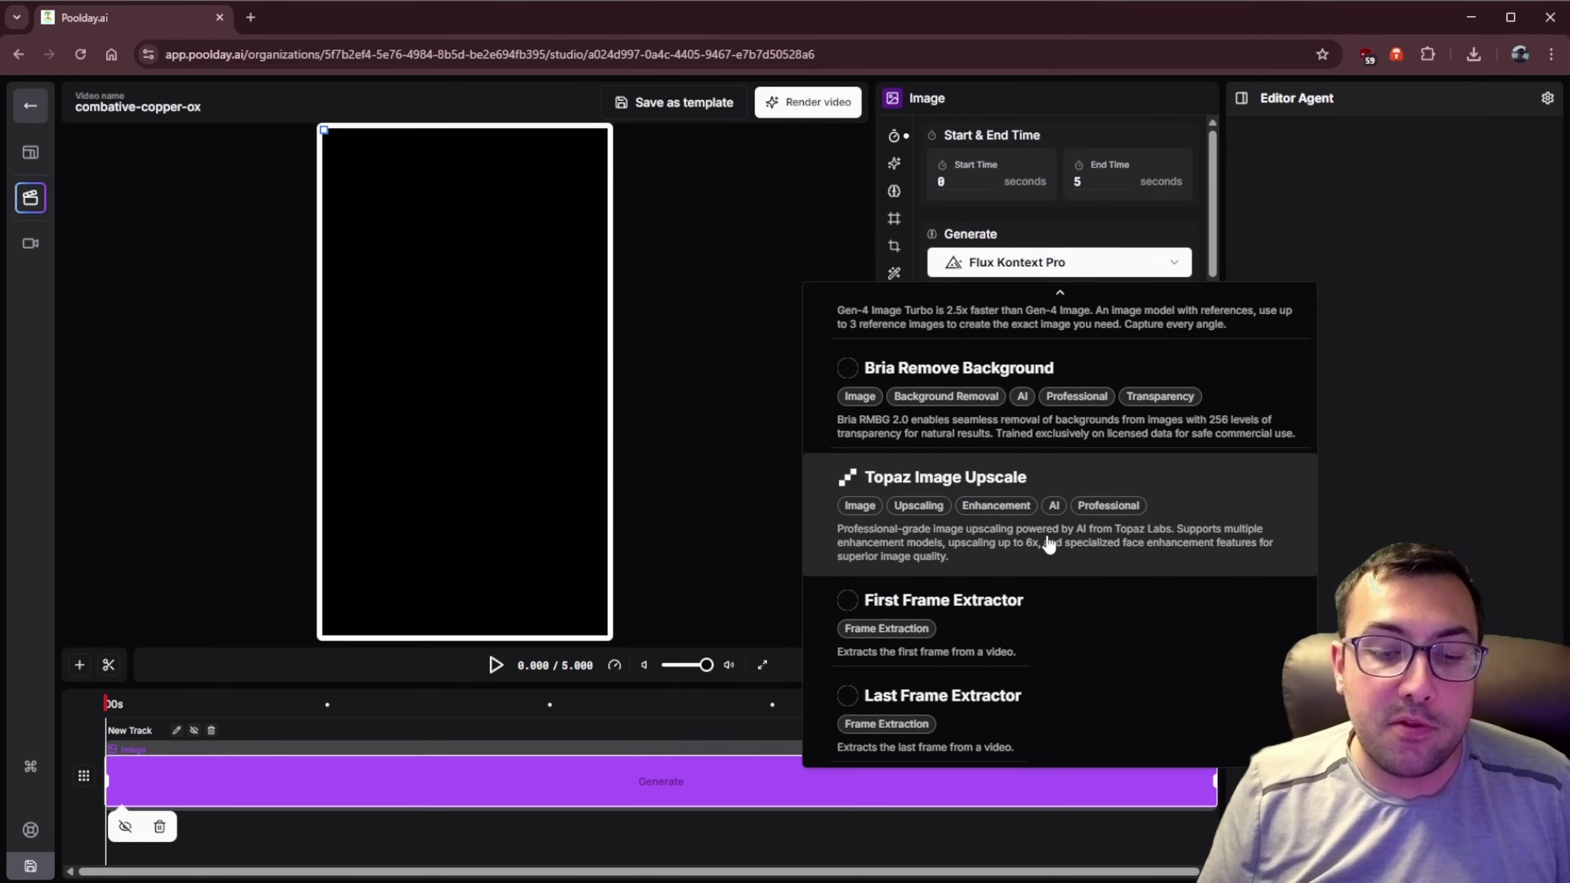
scroll(1048, 541, up, 10)
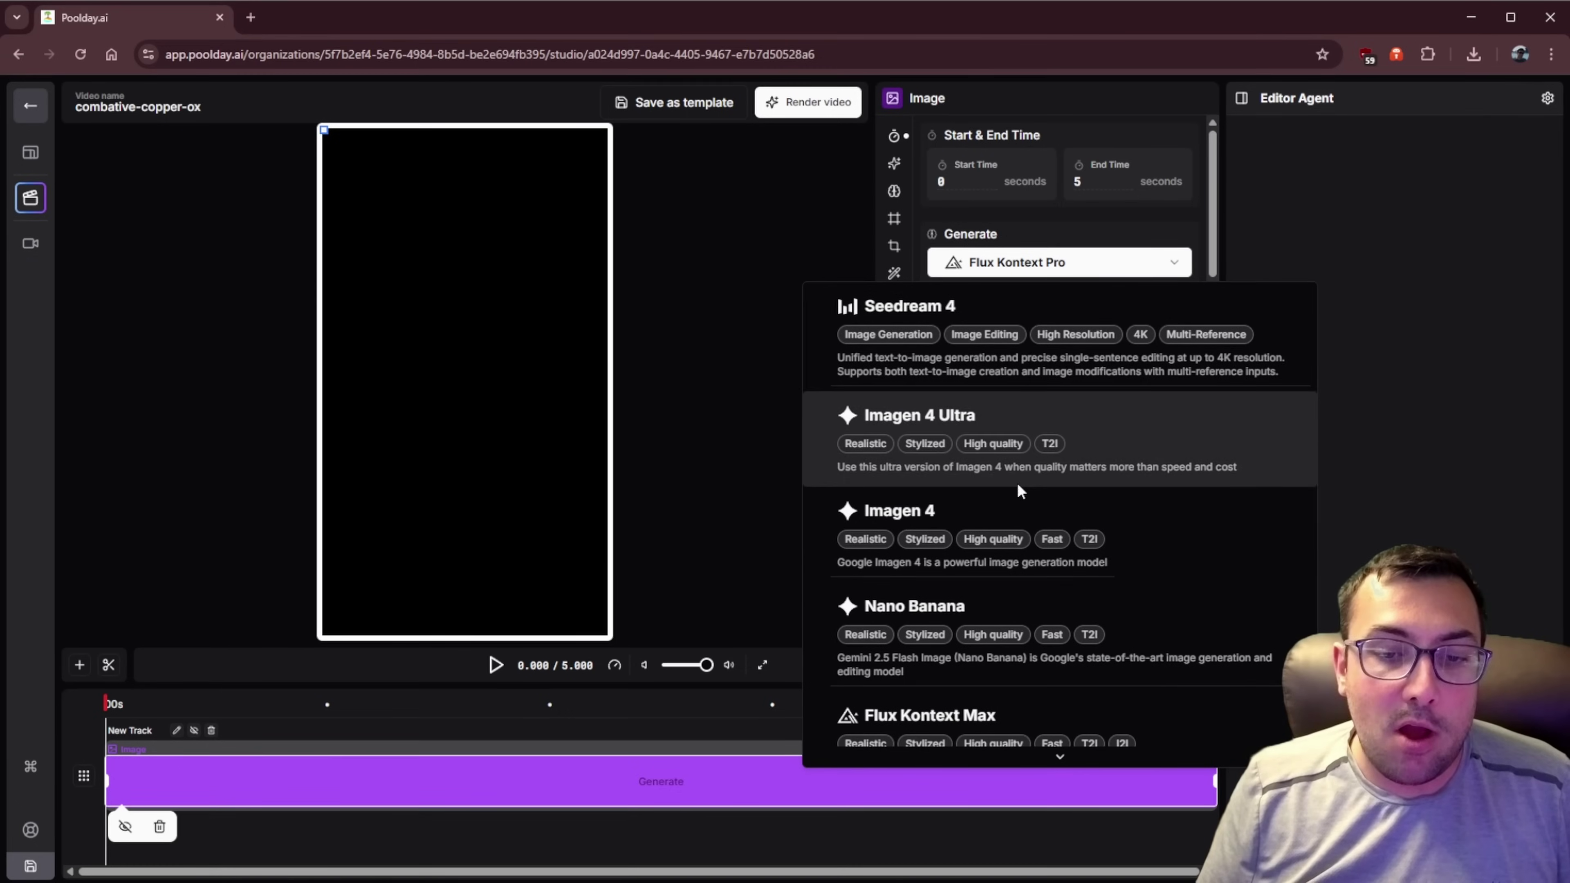
click(1028, 603)
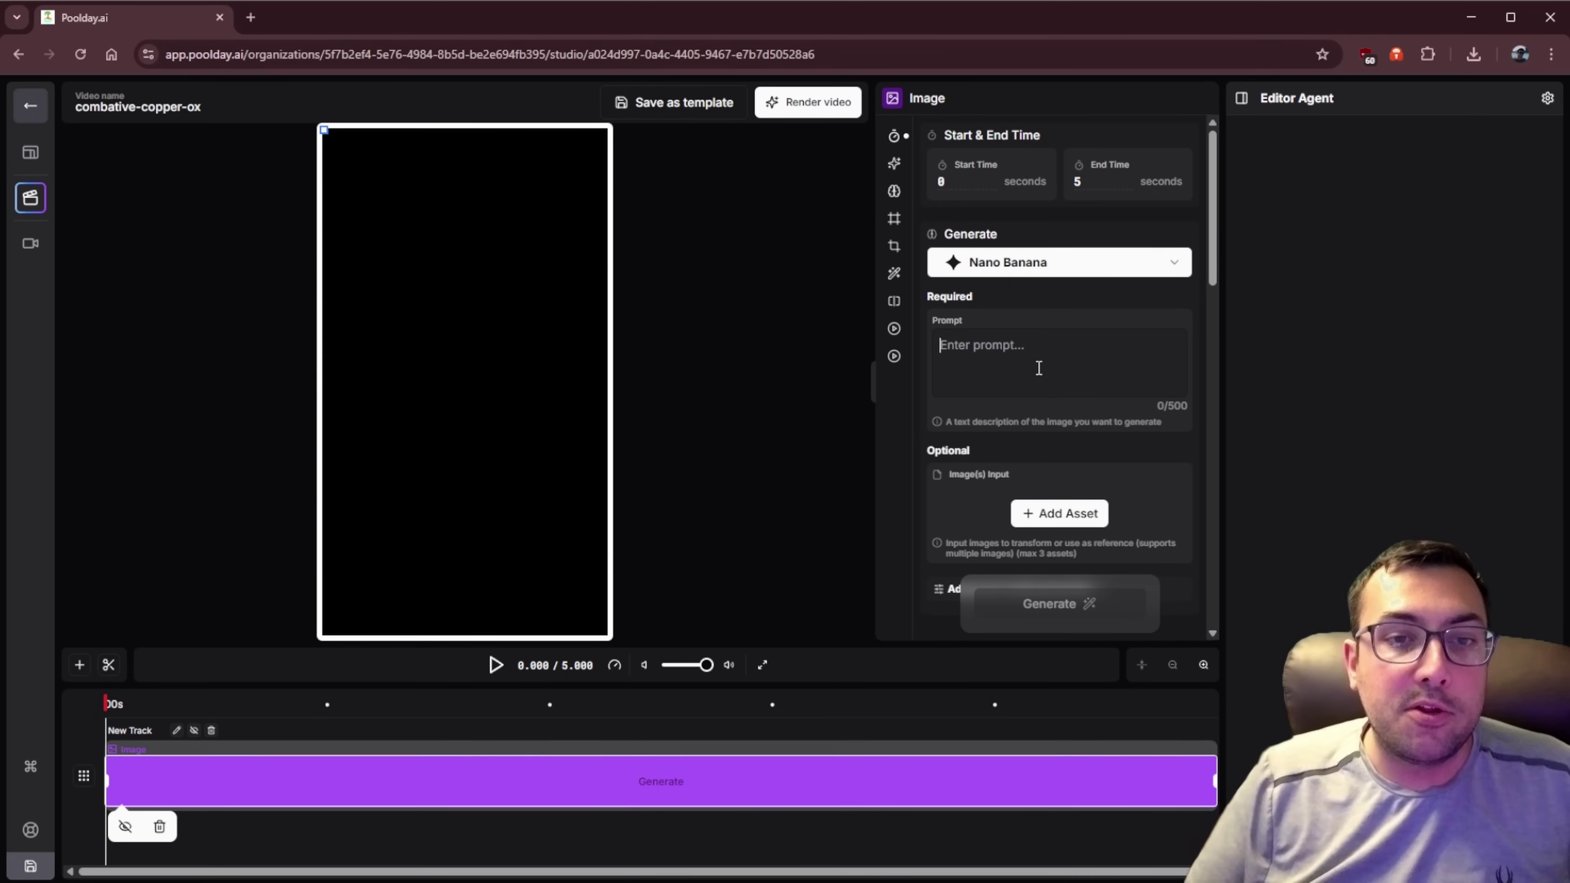
Step: Generate an image from the prompt "a cat standing at the edge of an Olympic diving board with the crowd in the background."
text(a cat standing at the edge of an Olympic diving board with the crowd in the background.)
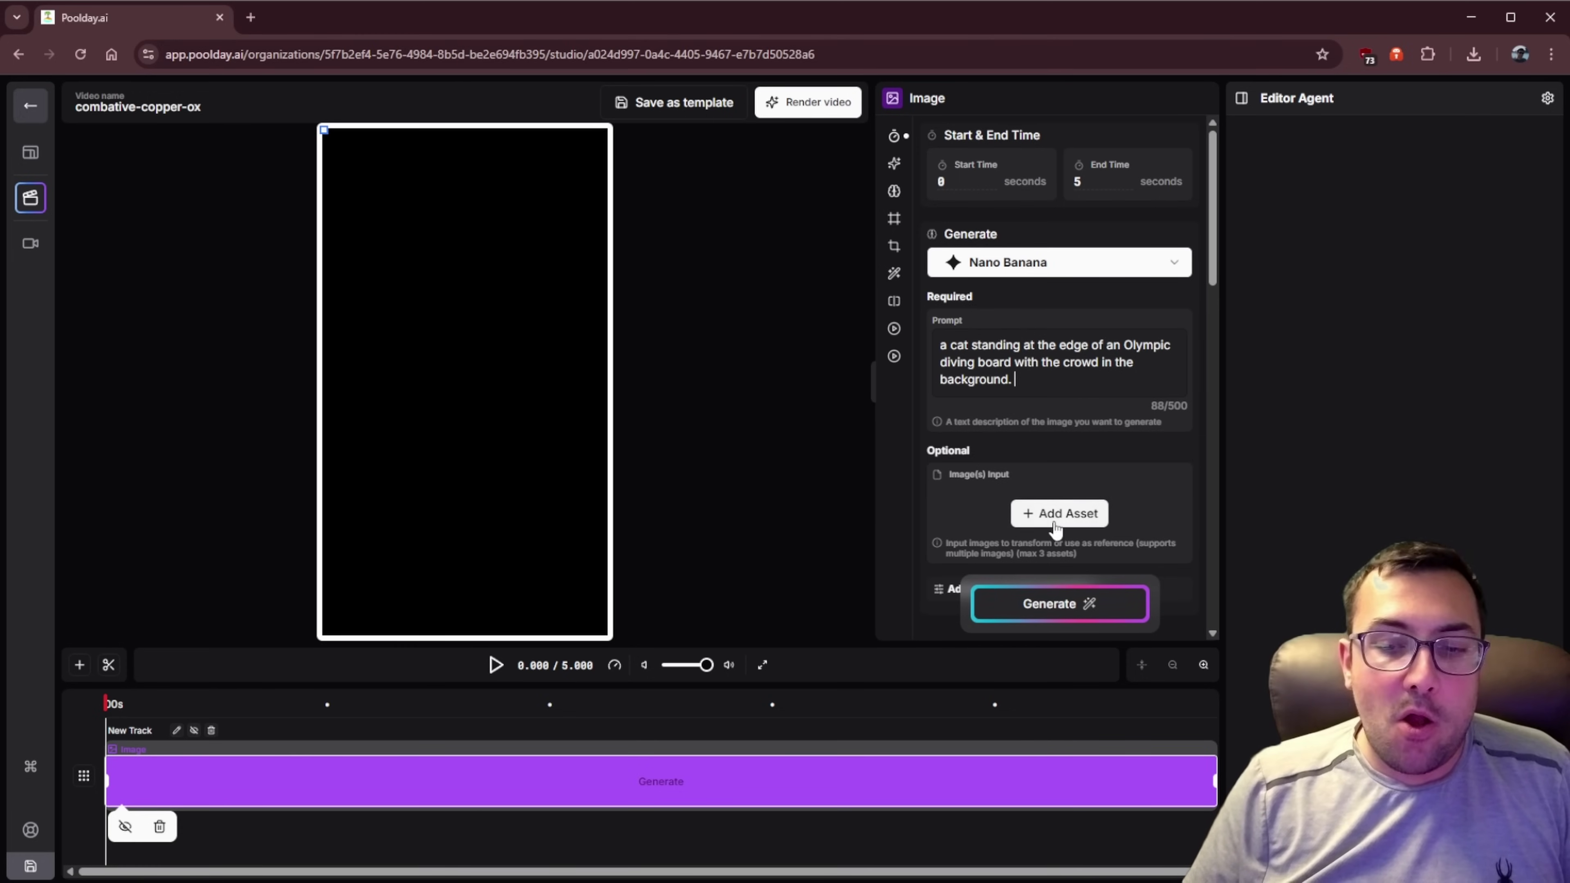
scroll(1042, 322, down, 4)
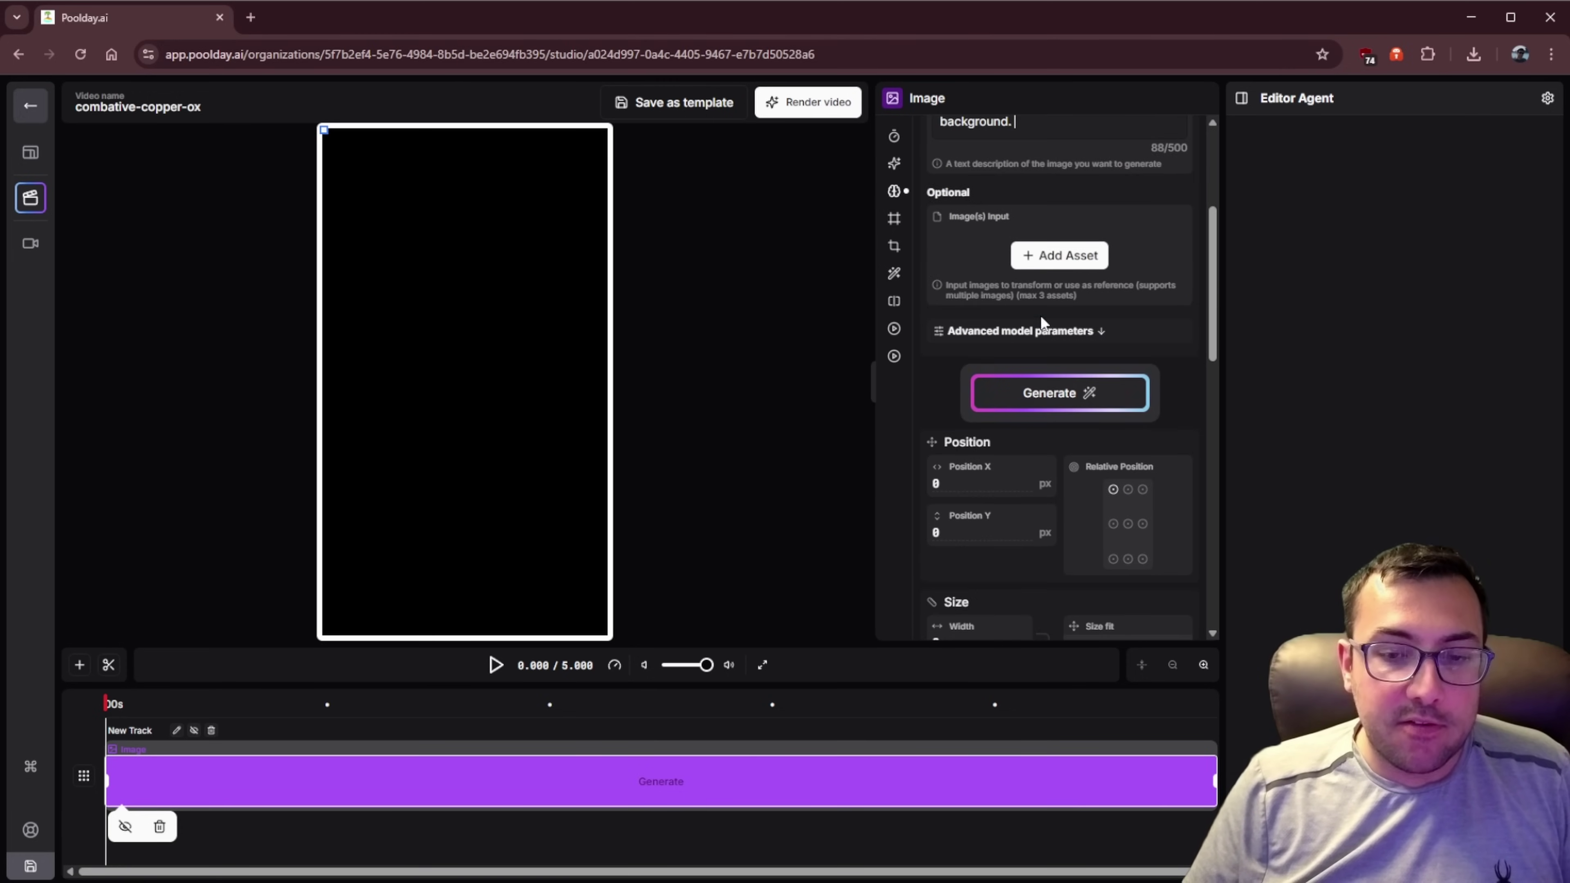
click(1024, 334)
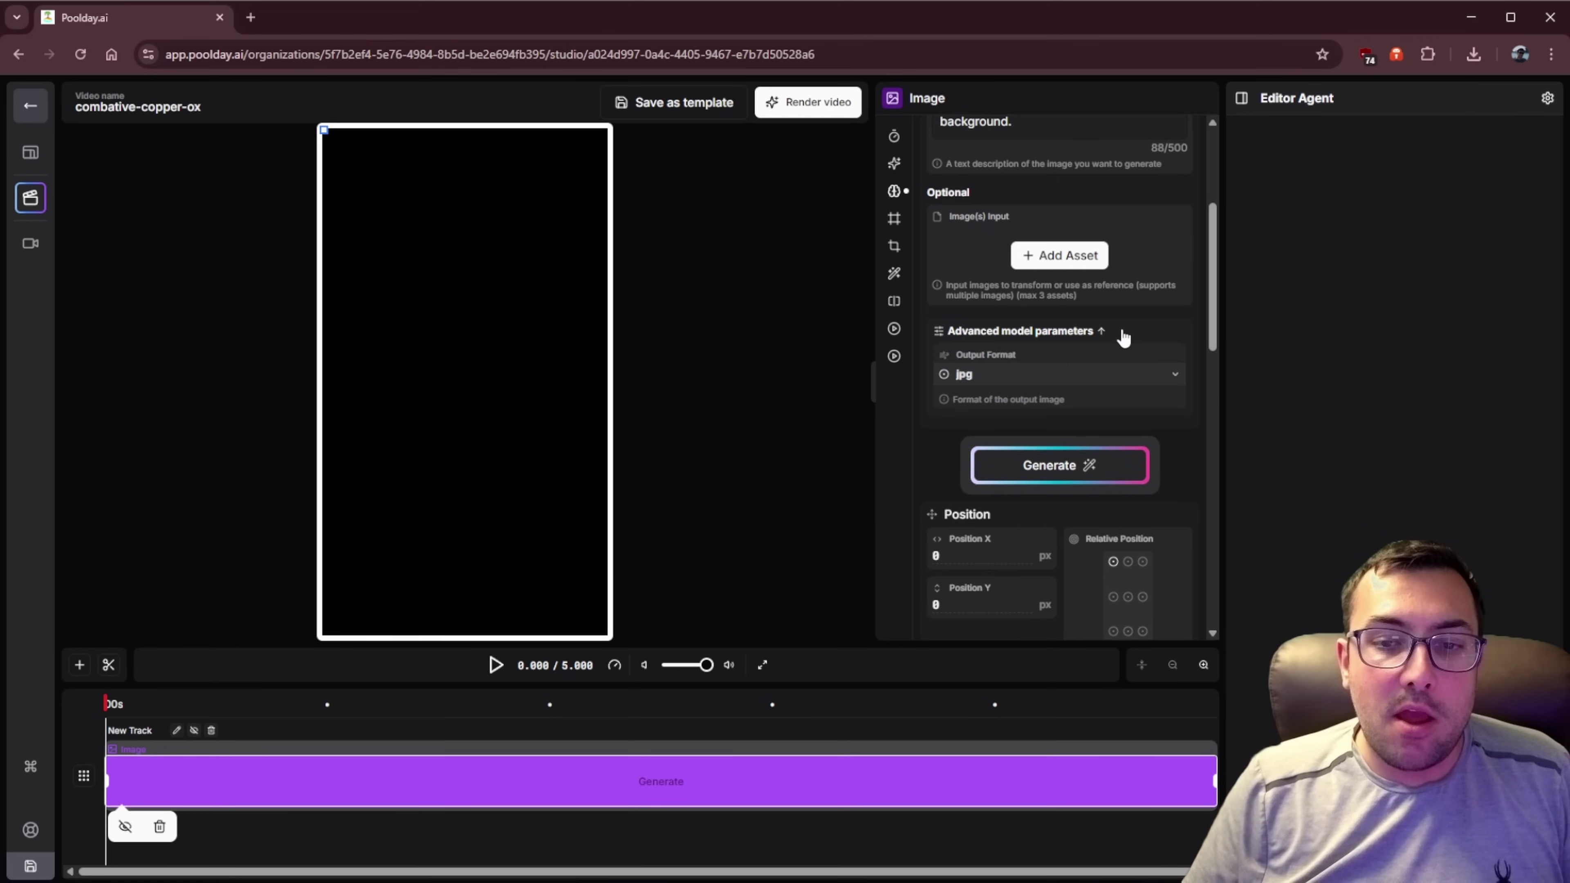
click(1097, 334)
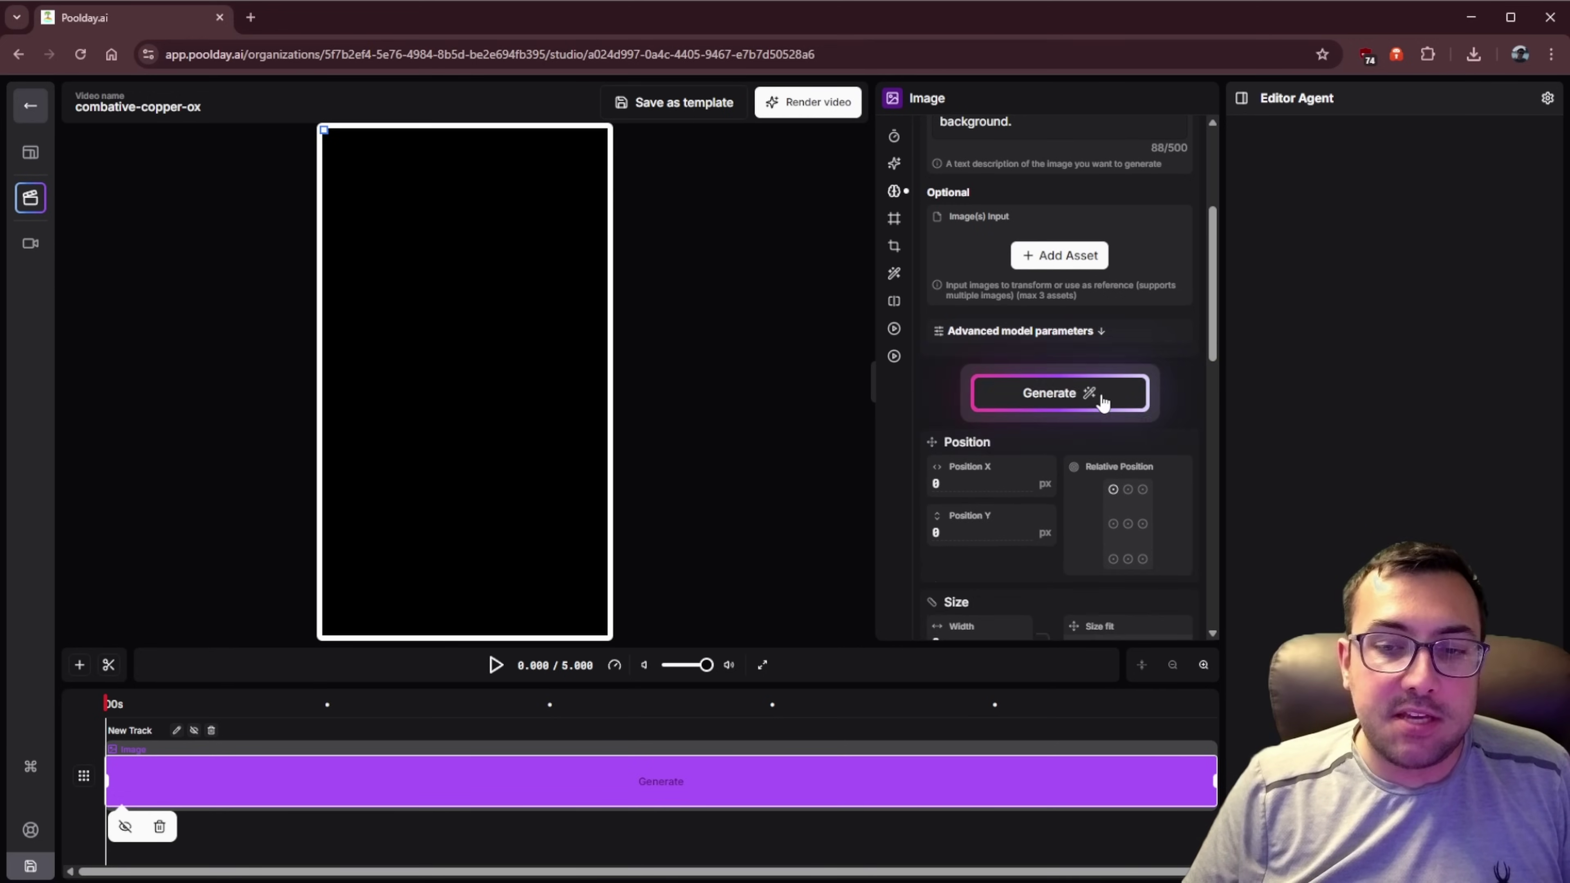
scroll(1098, 393, down, 6)
scroll(1085, 385, down, 7)
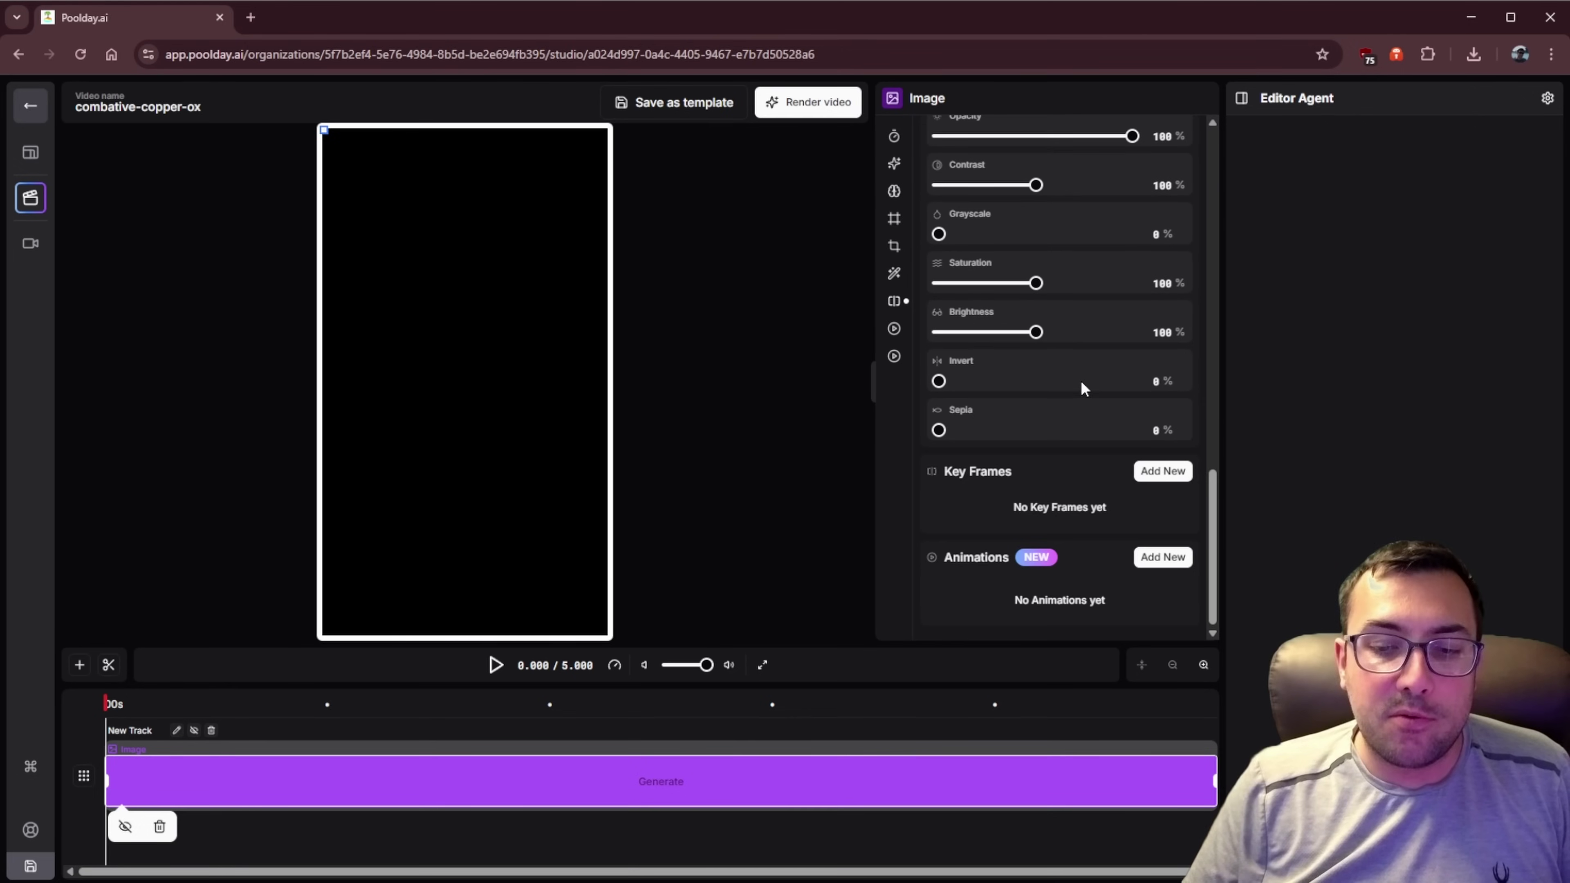
scroll(1079, 379, up, 10)
click(1068, 492)
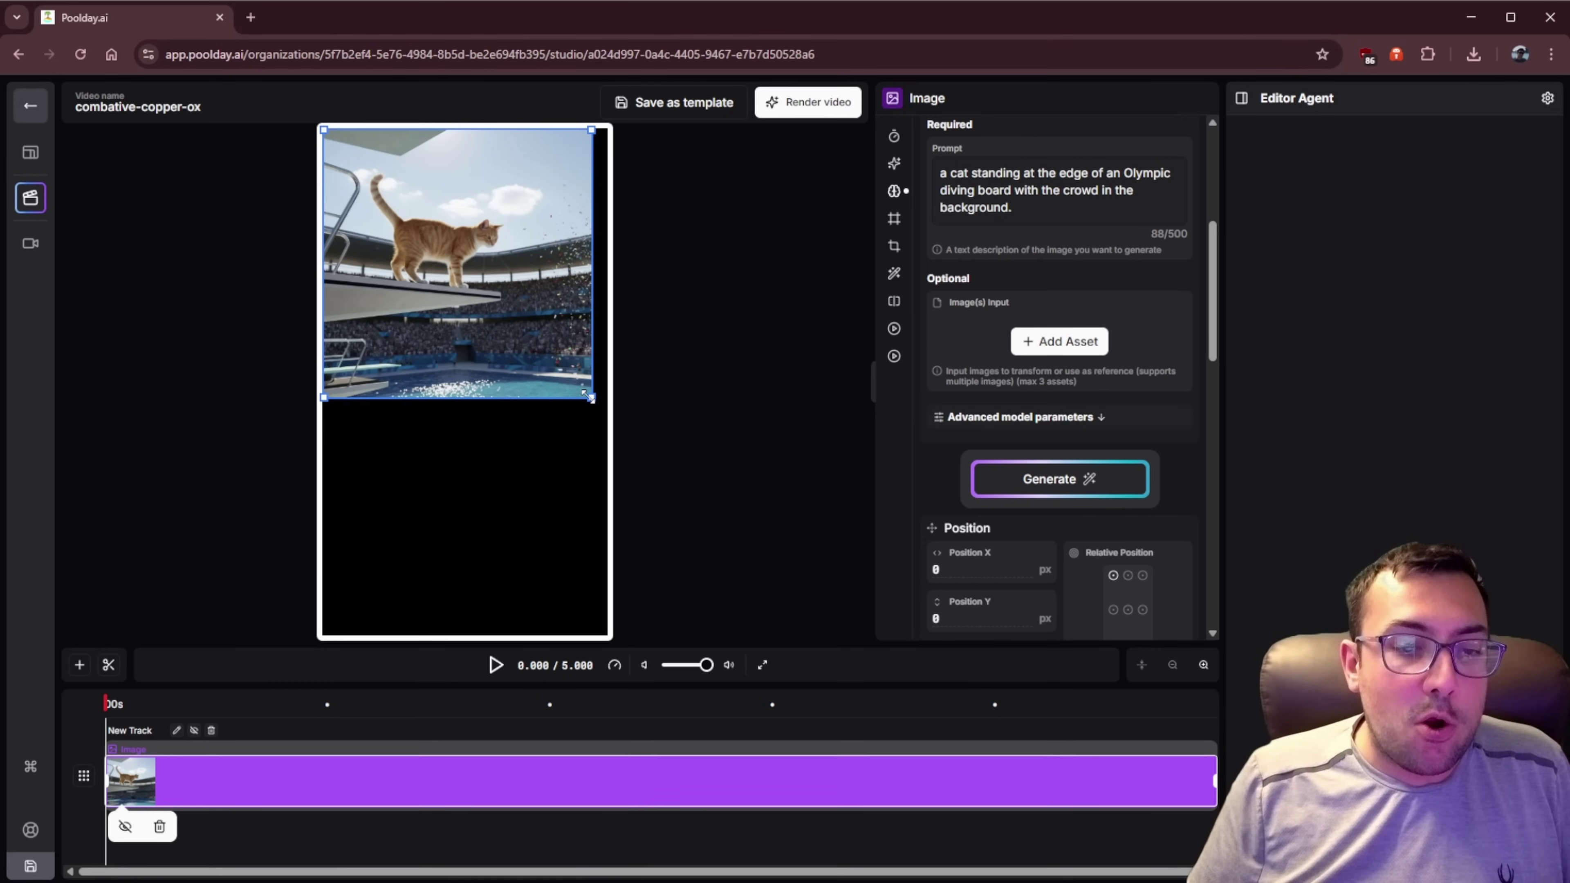
Step: Enlarge the cat image and reposition it so it fills the portrait frame with the cat in view
drag(585, 395, 831, 638)
drag(748, 512, 648, 508)
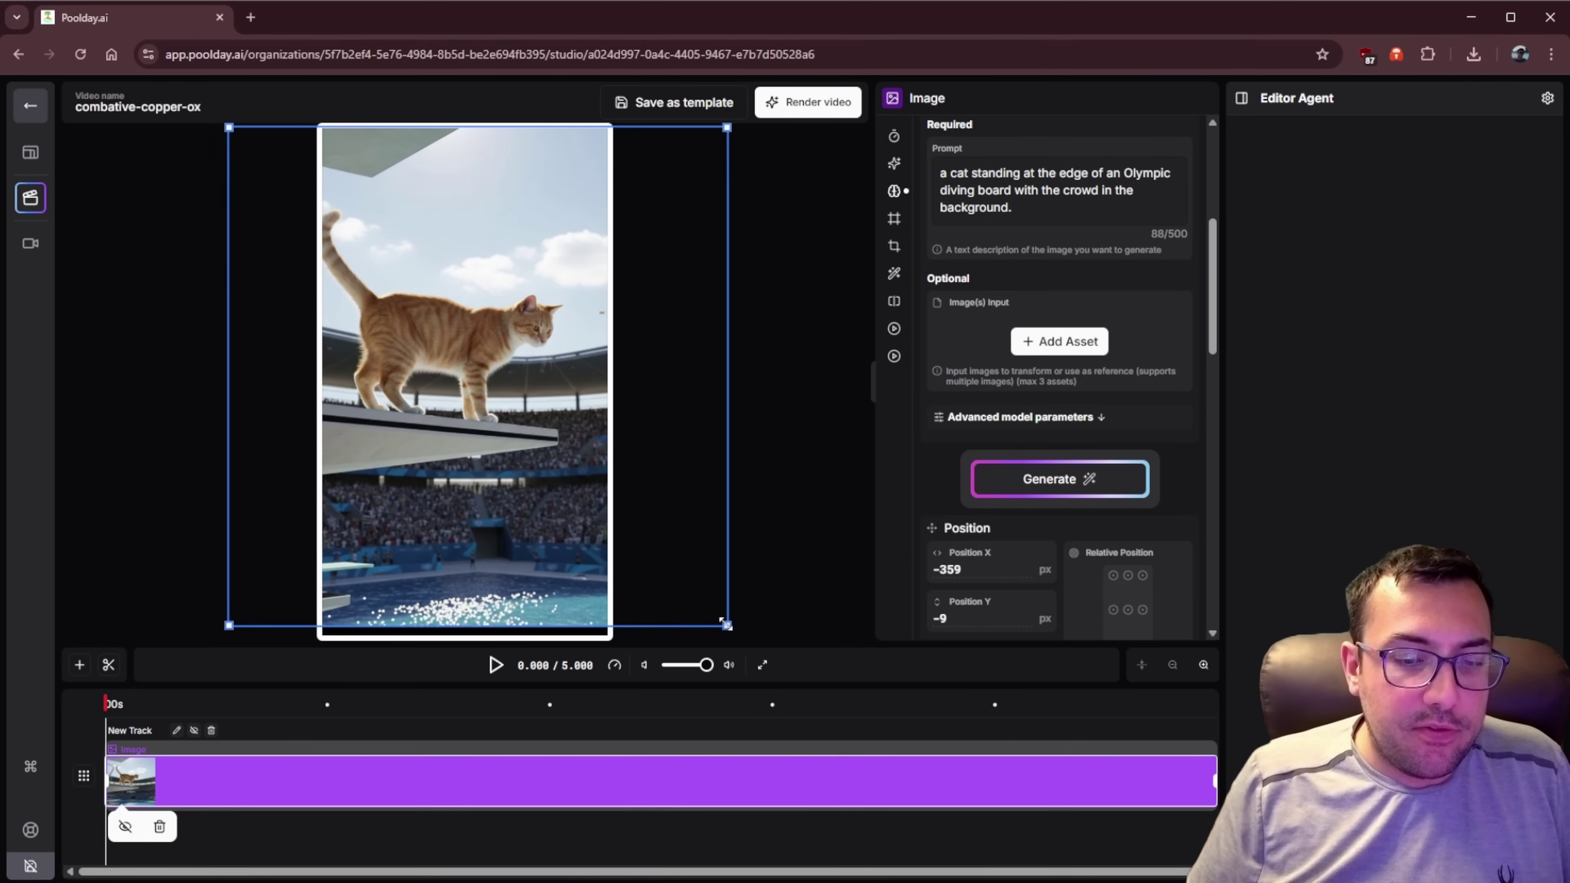
drag(726, 624, 751, 653)
drag(687, 512, 703, 510)
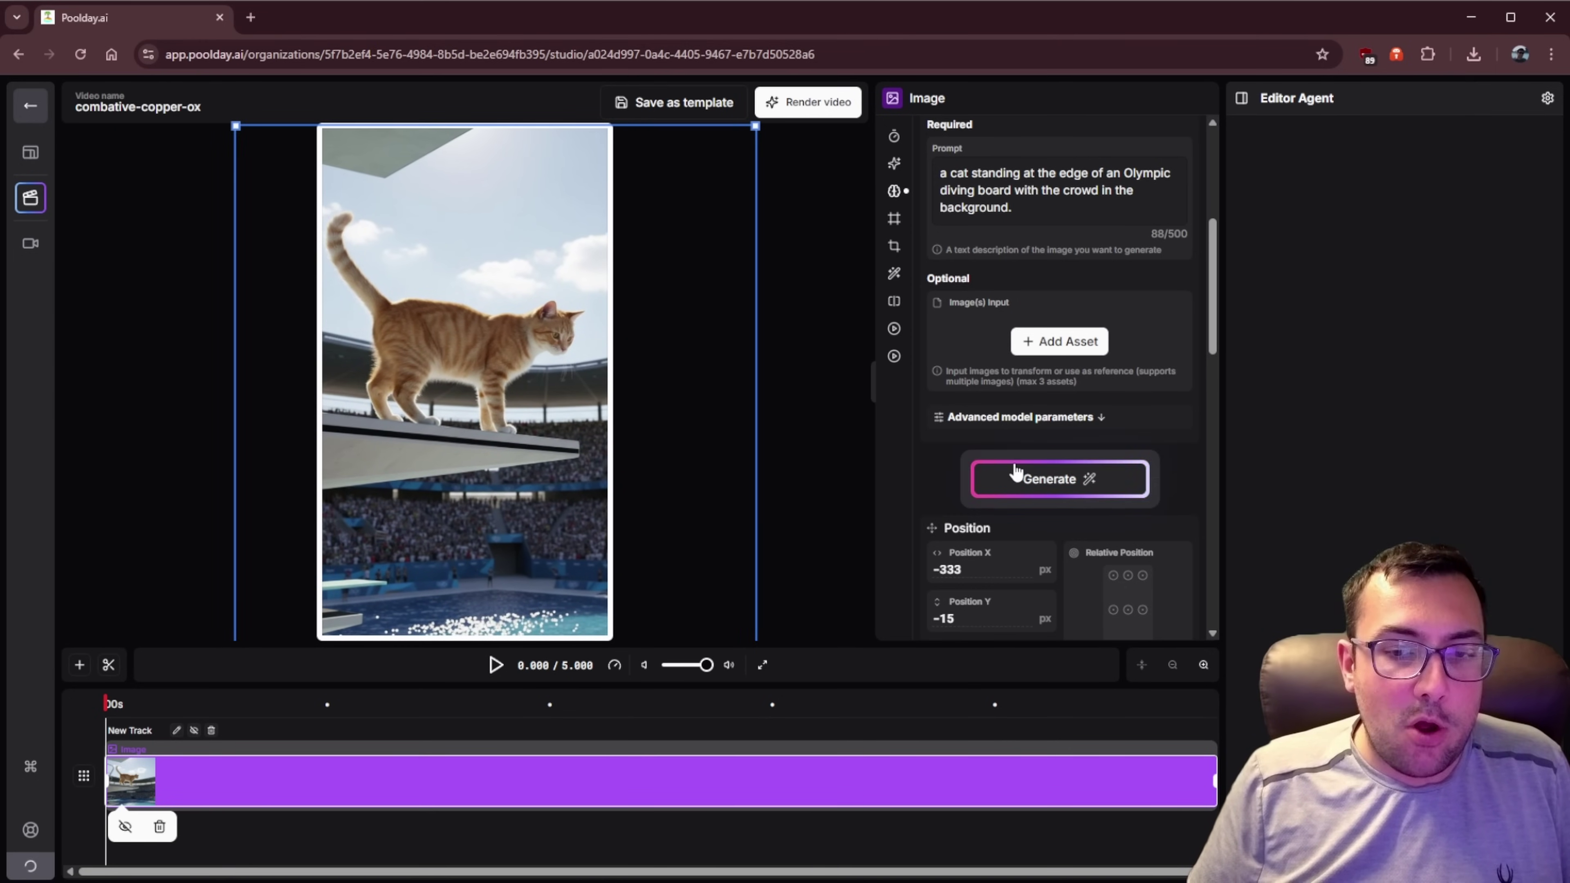
Step: Set up turning the cat image into a new image with the Nano Banana model
scroll(1051, 435, down, 2)
scroll(988, 310, up, 7)
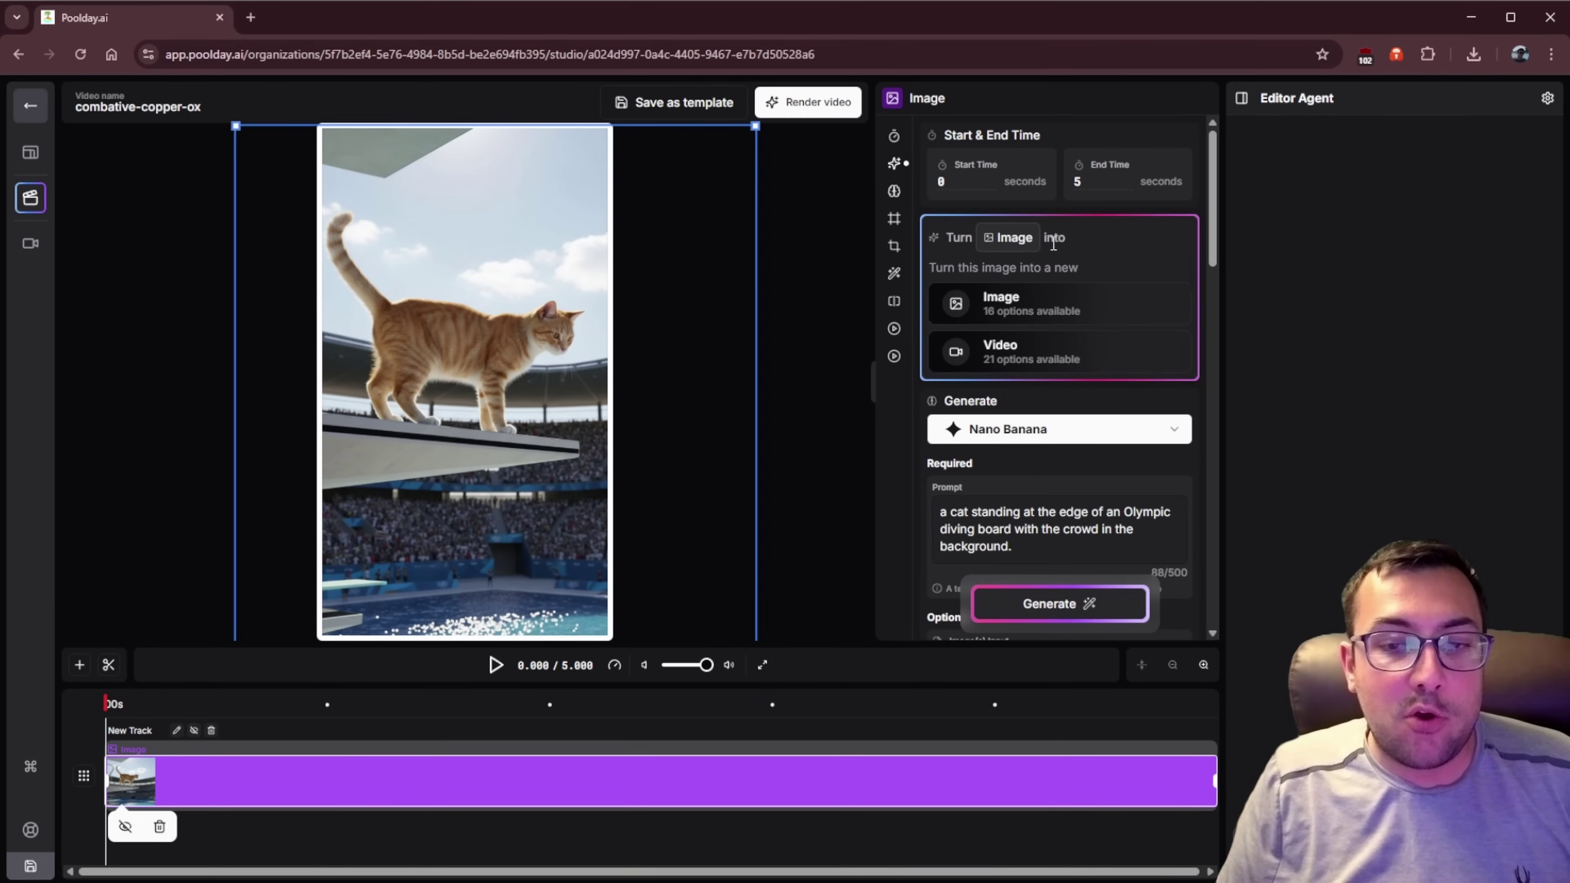
click(1049, 358)
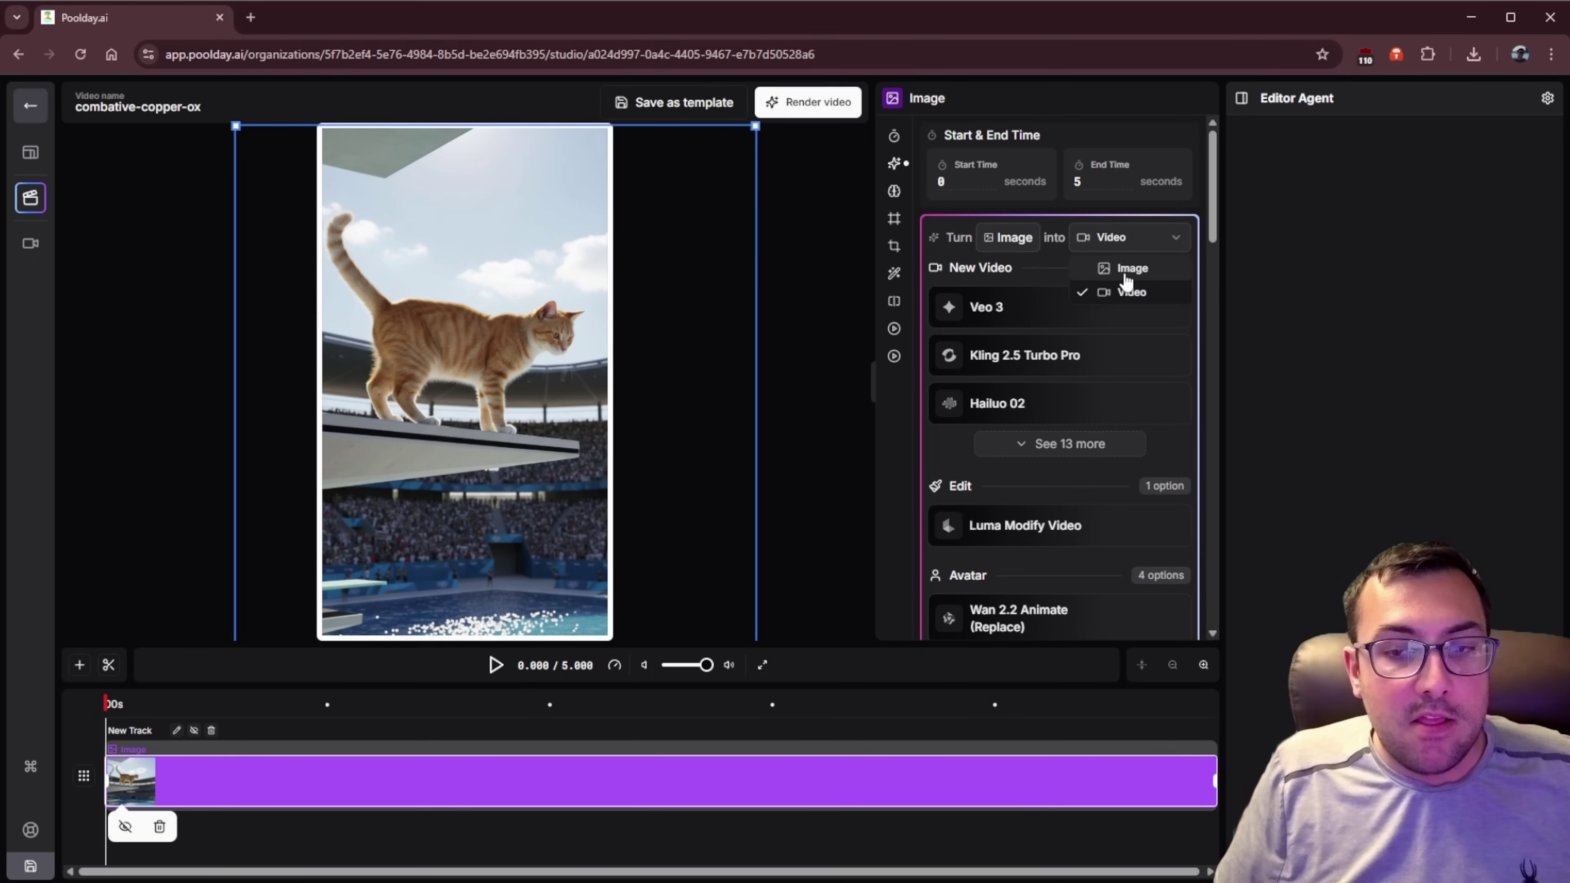
click(1122, 268)
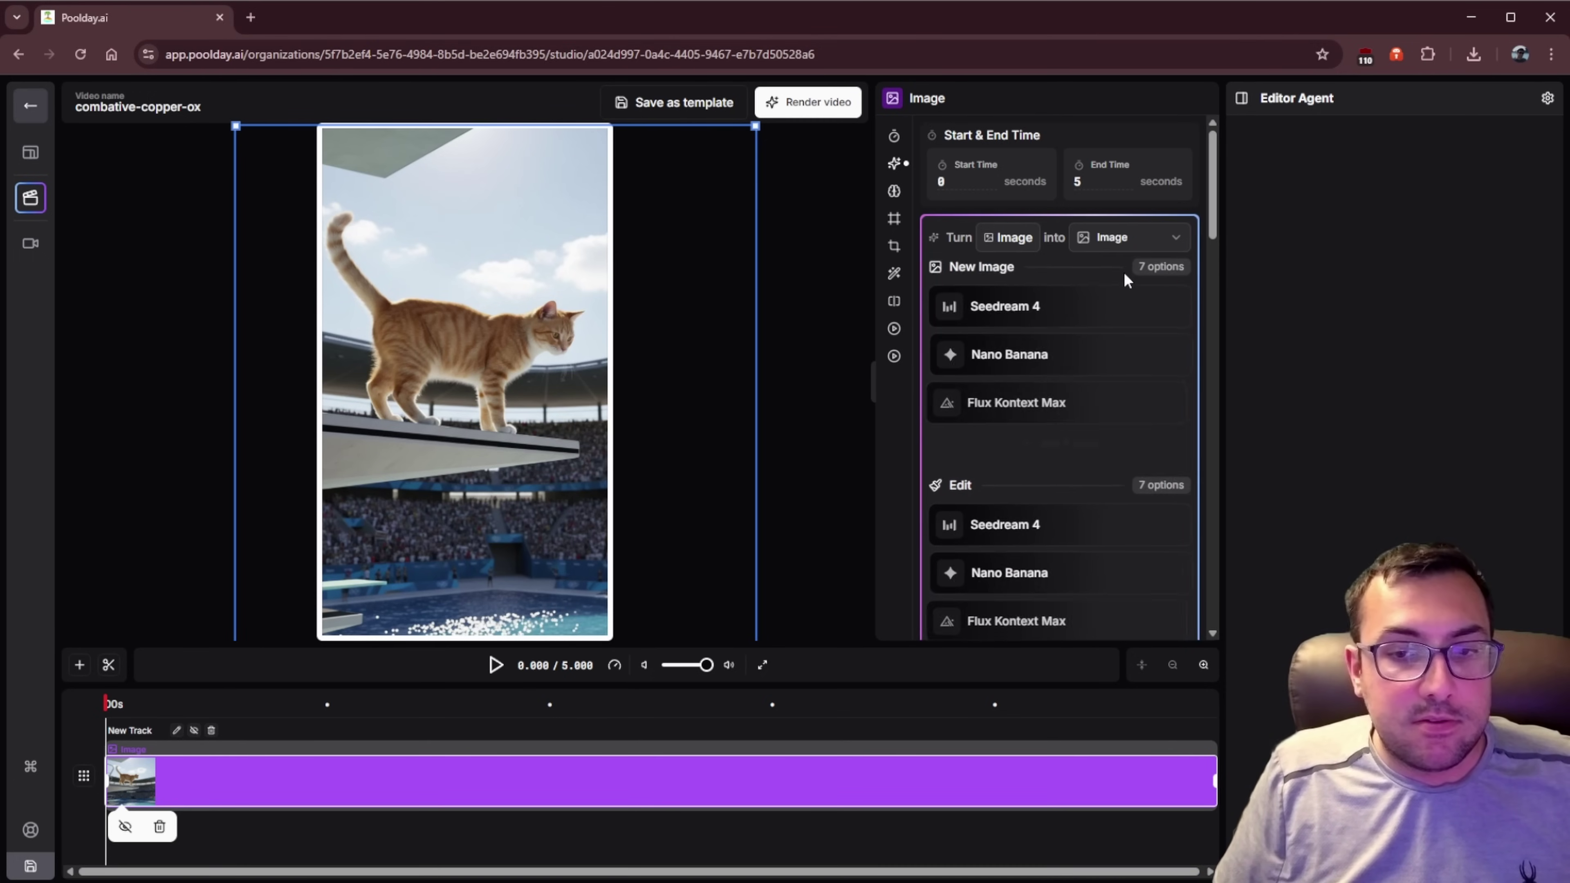
click(1057, 356)
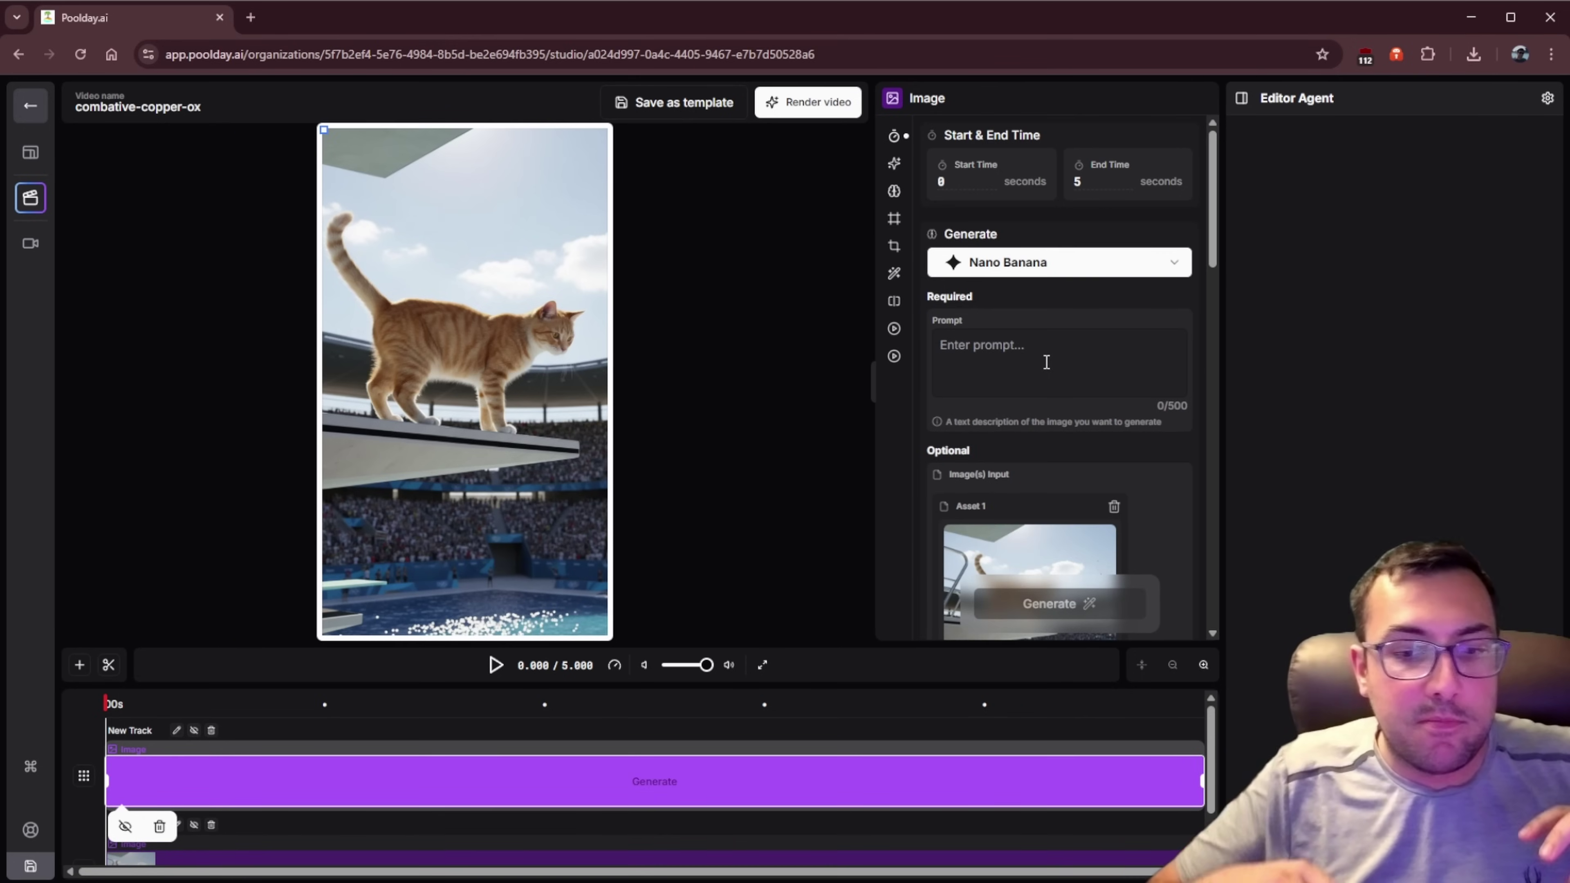
Step: Generate the new version of the cat image with the prompt "i want it to look more like a tv broadcast."
scroll(1068, 369, down, 4)
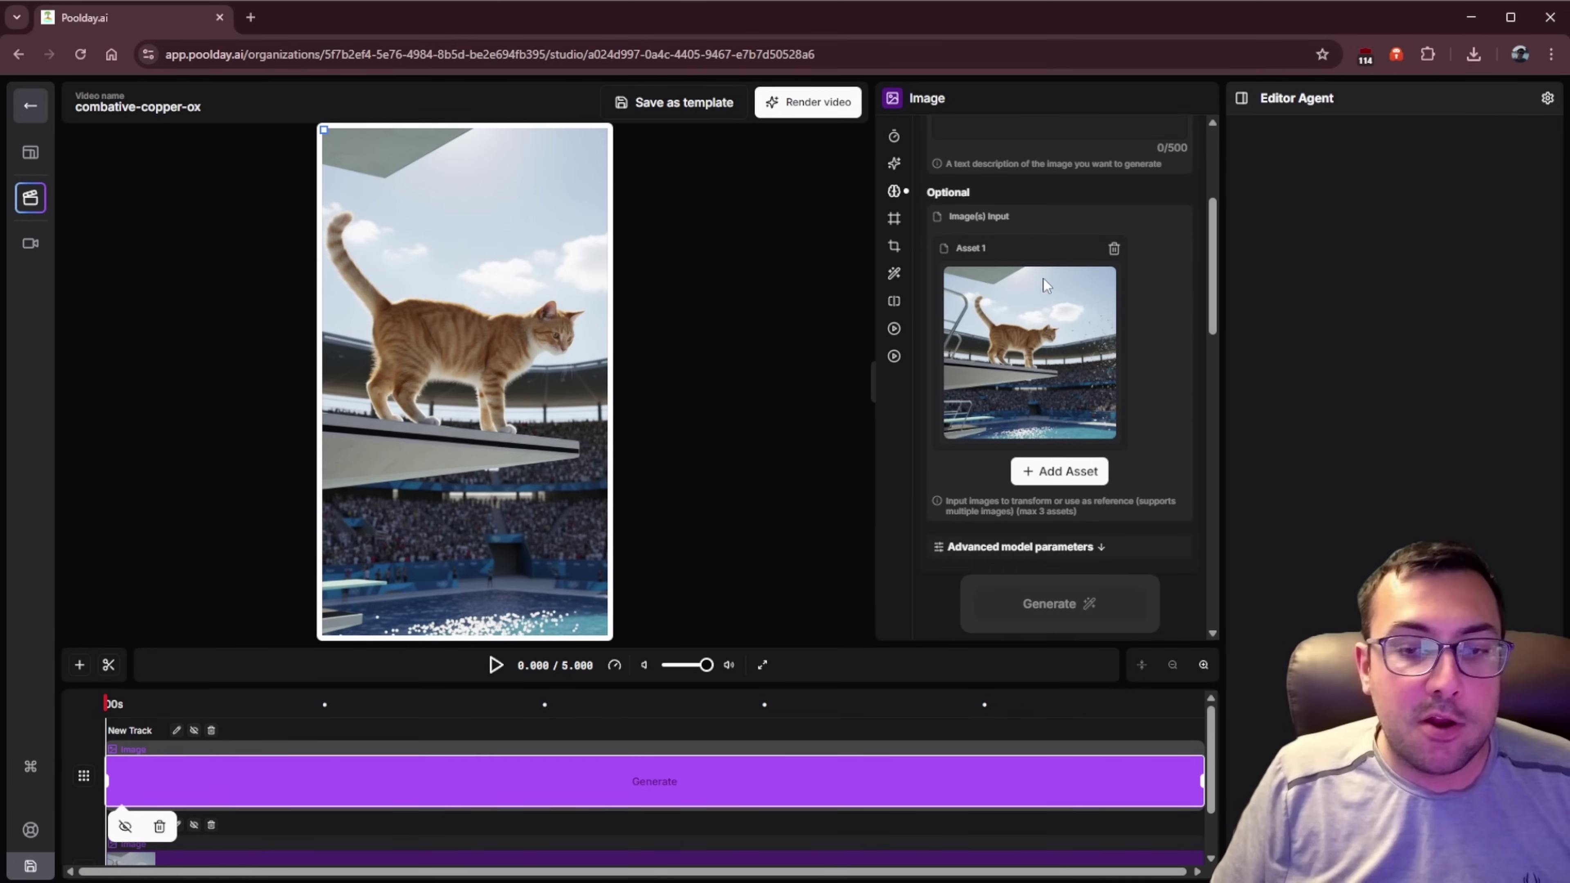
scroll(1019, 402, up, 4)
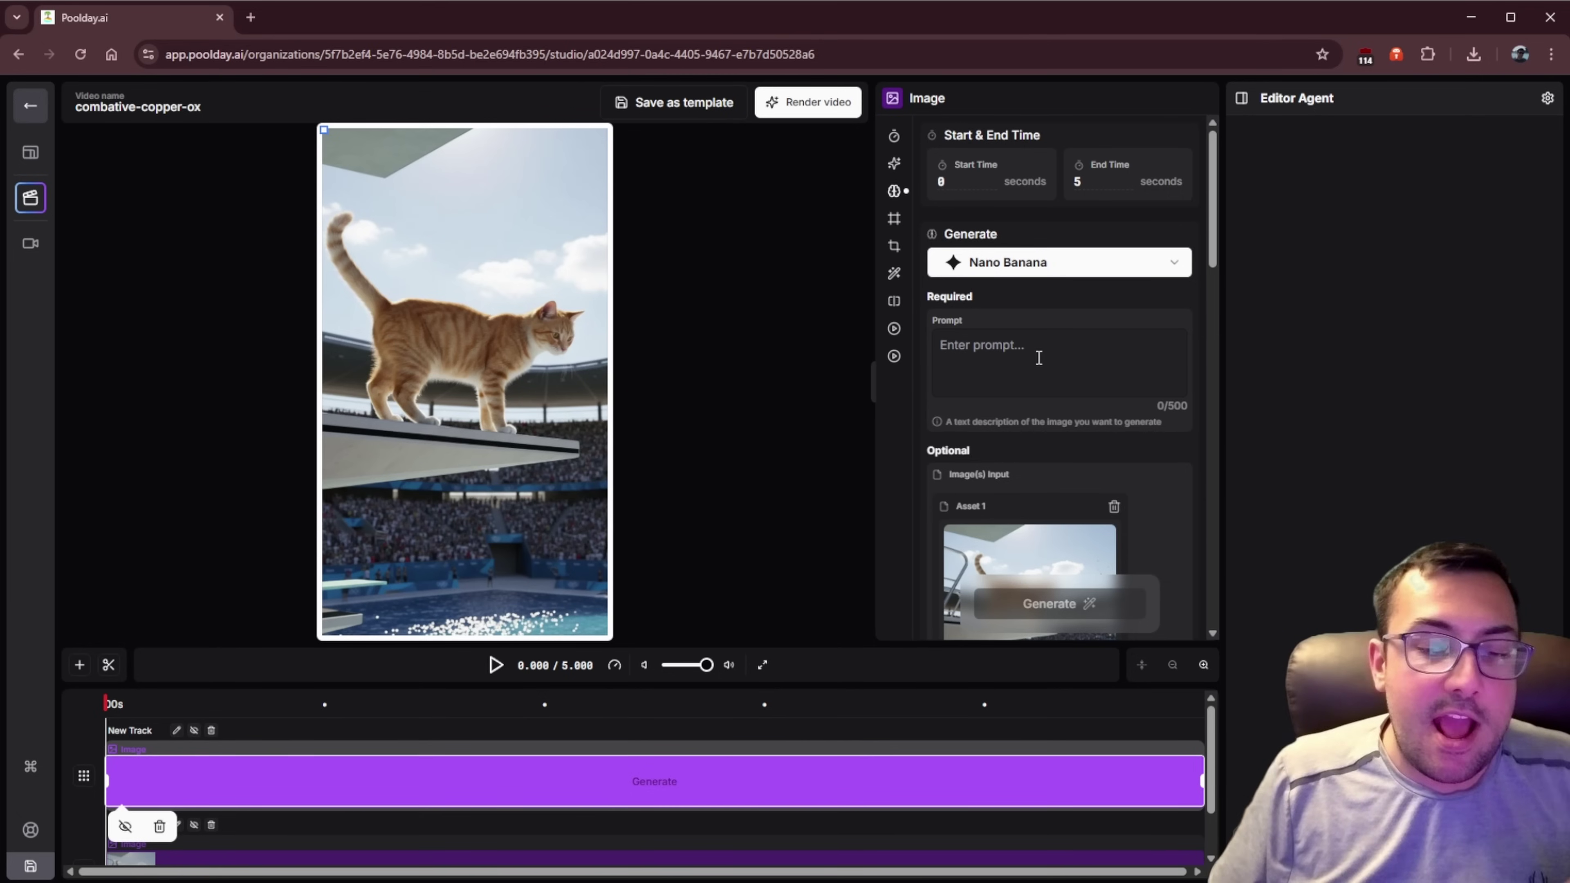
text(i want it to look more like a tv broadcast.)
click(1074, 609)
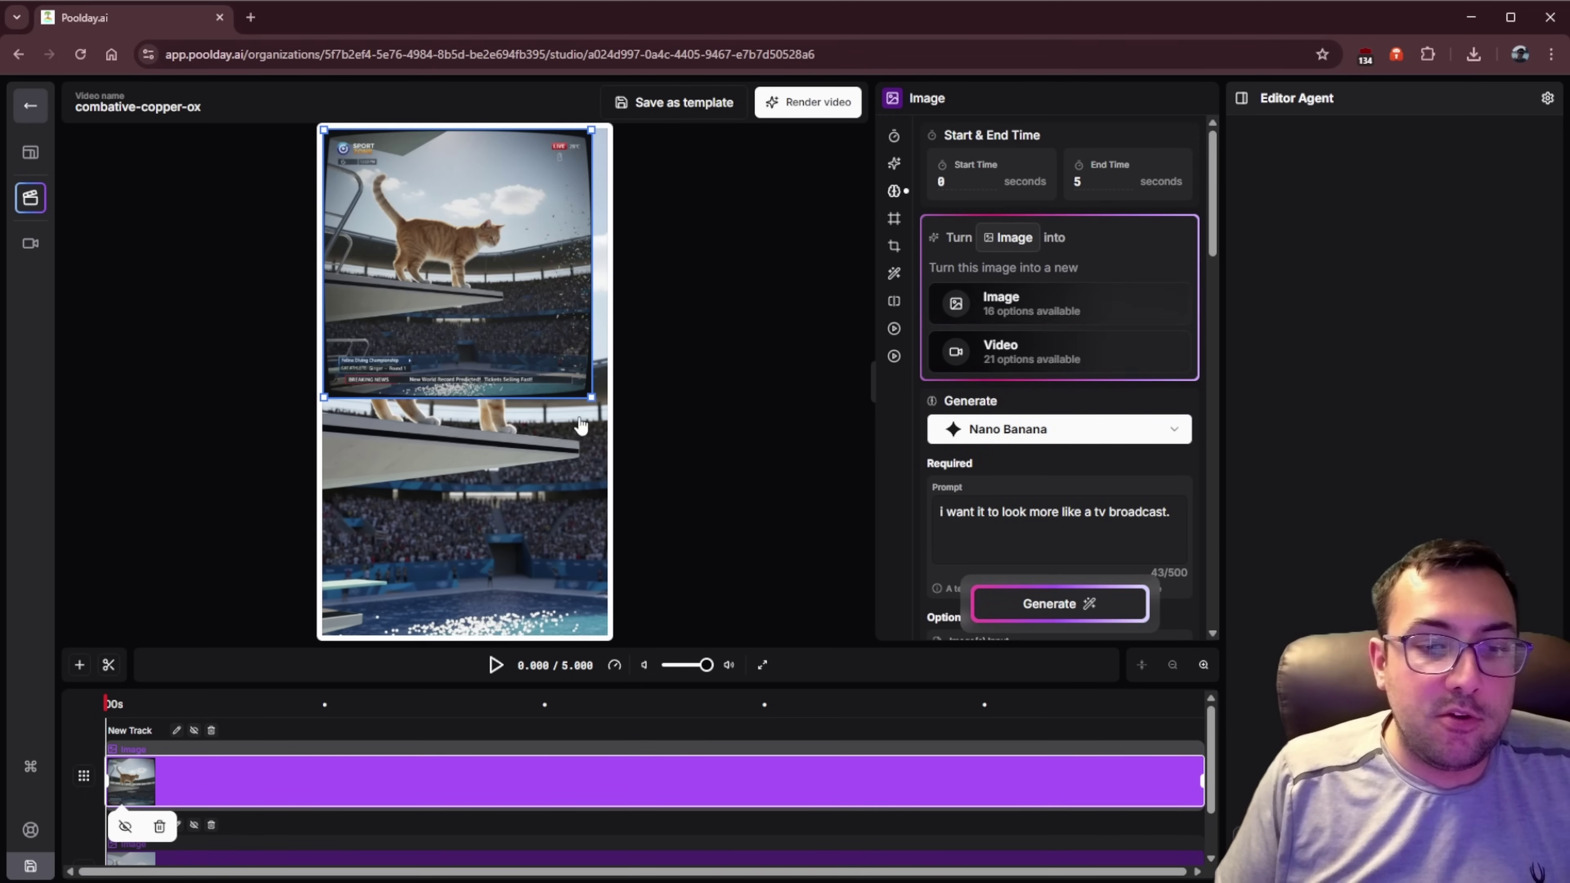
Step: Try to enlarge the TV-broadcast image over the original cat image in the portrait frame
drag(591, 397, 749, 578)
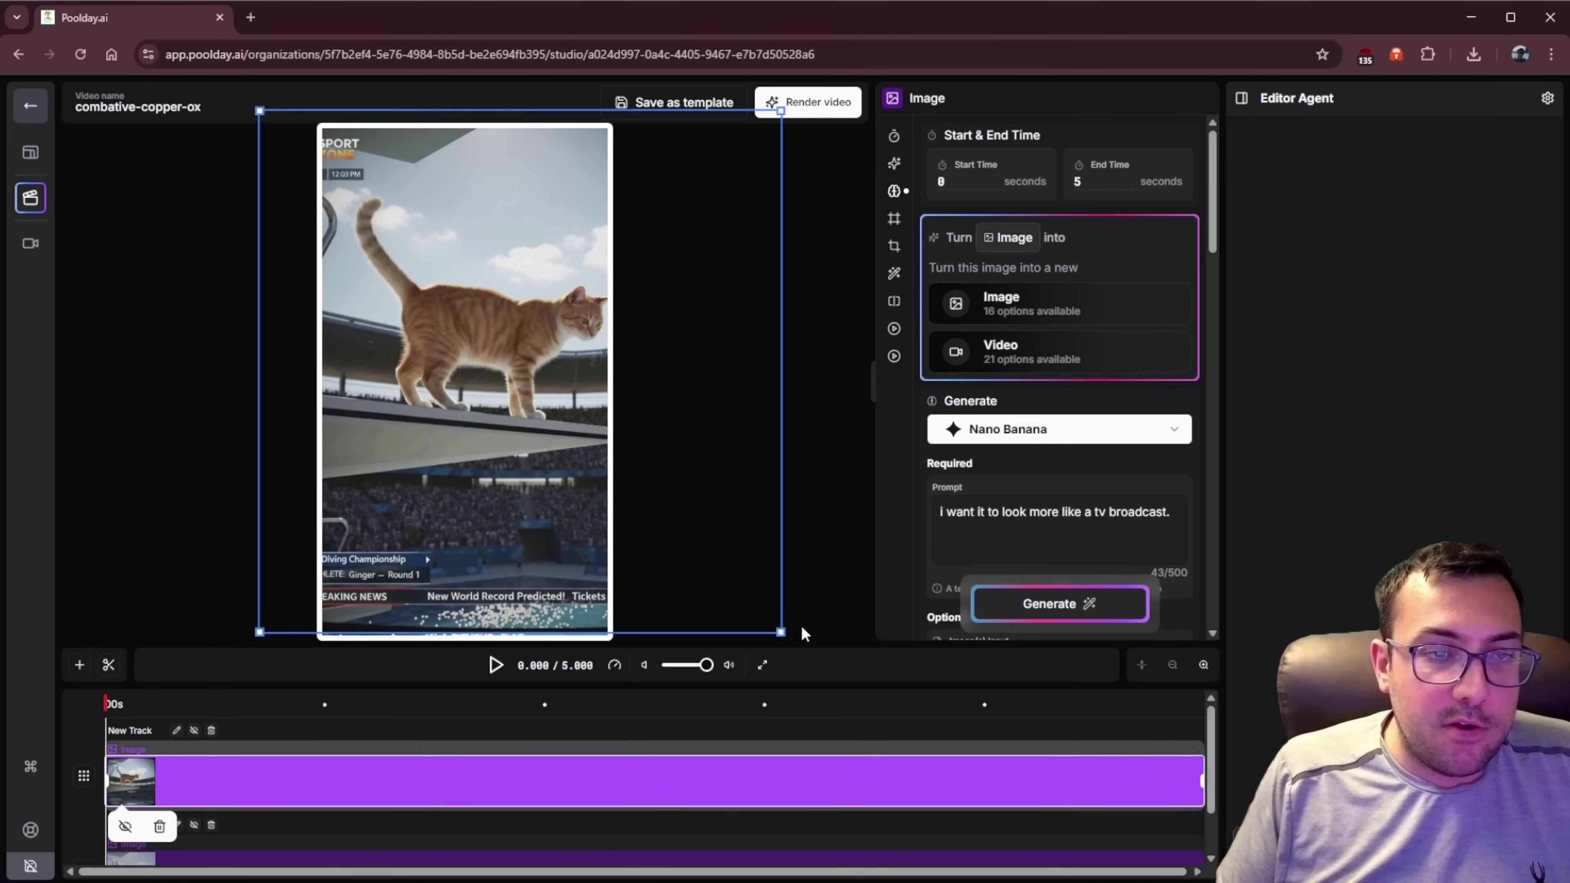
drag(788, 637, 574, 424)
click(486, 526)
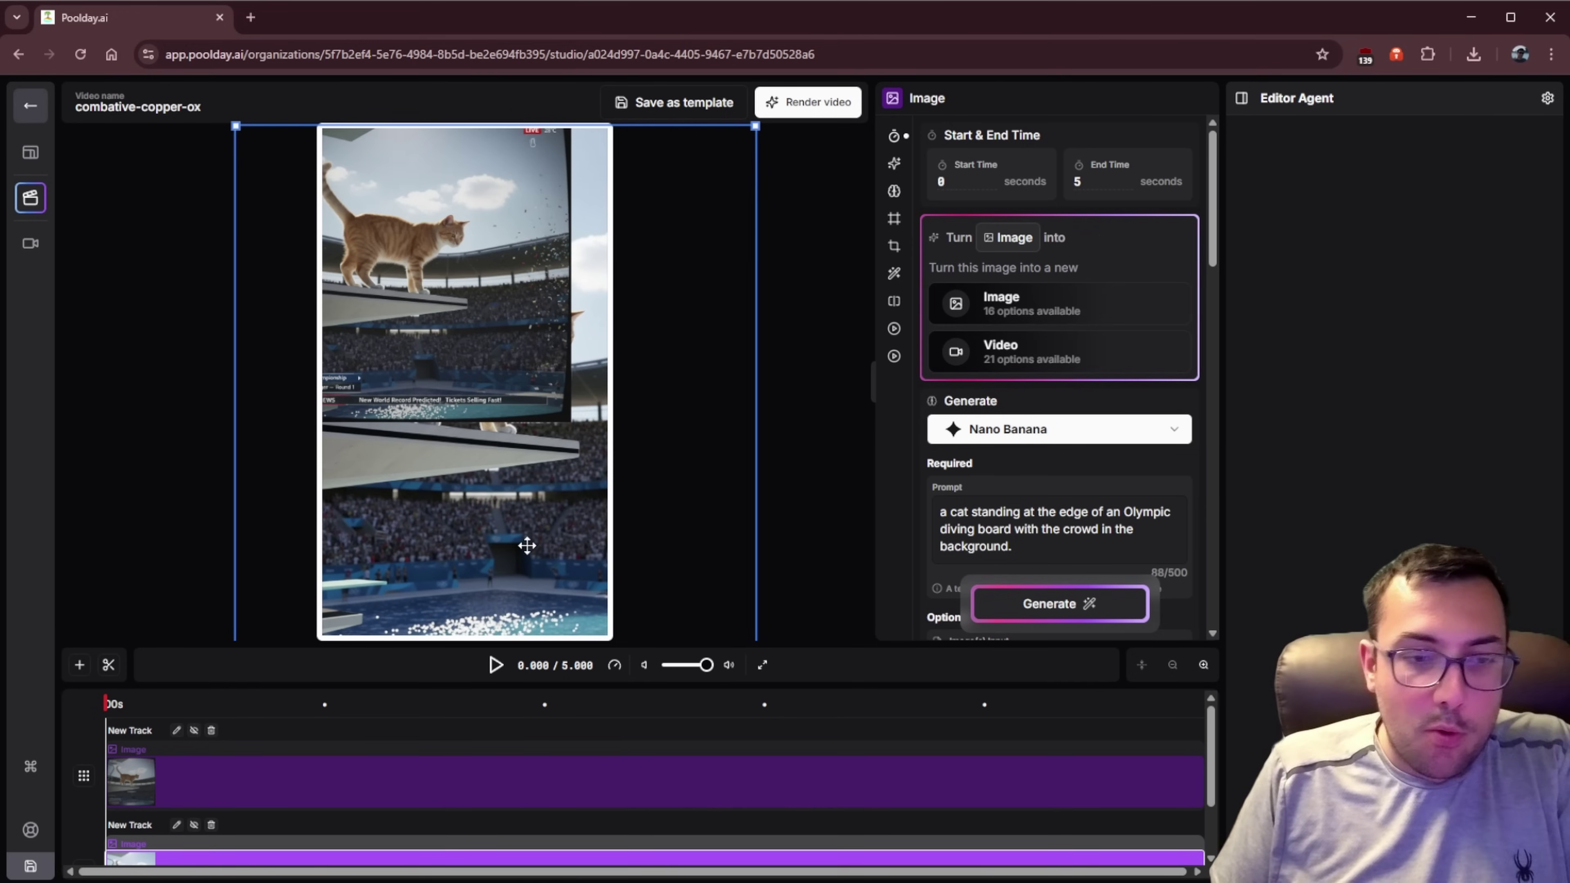
click(550, 777)
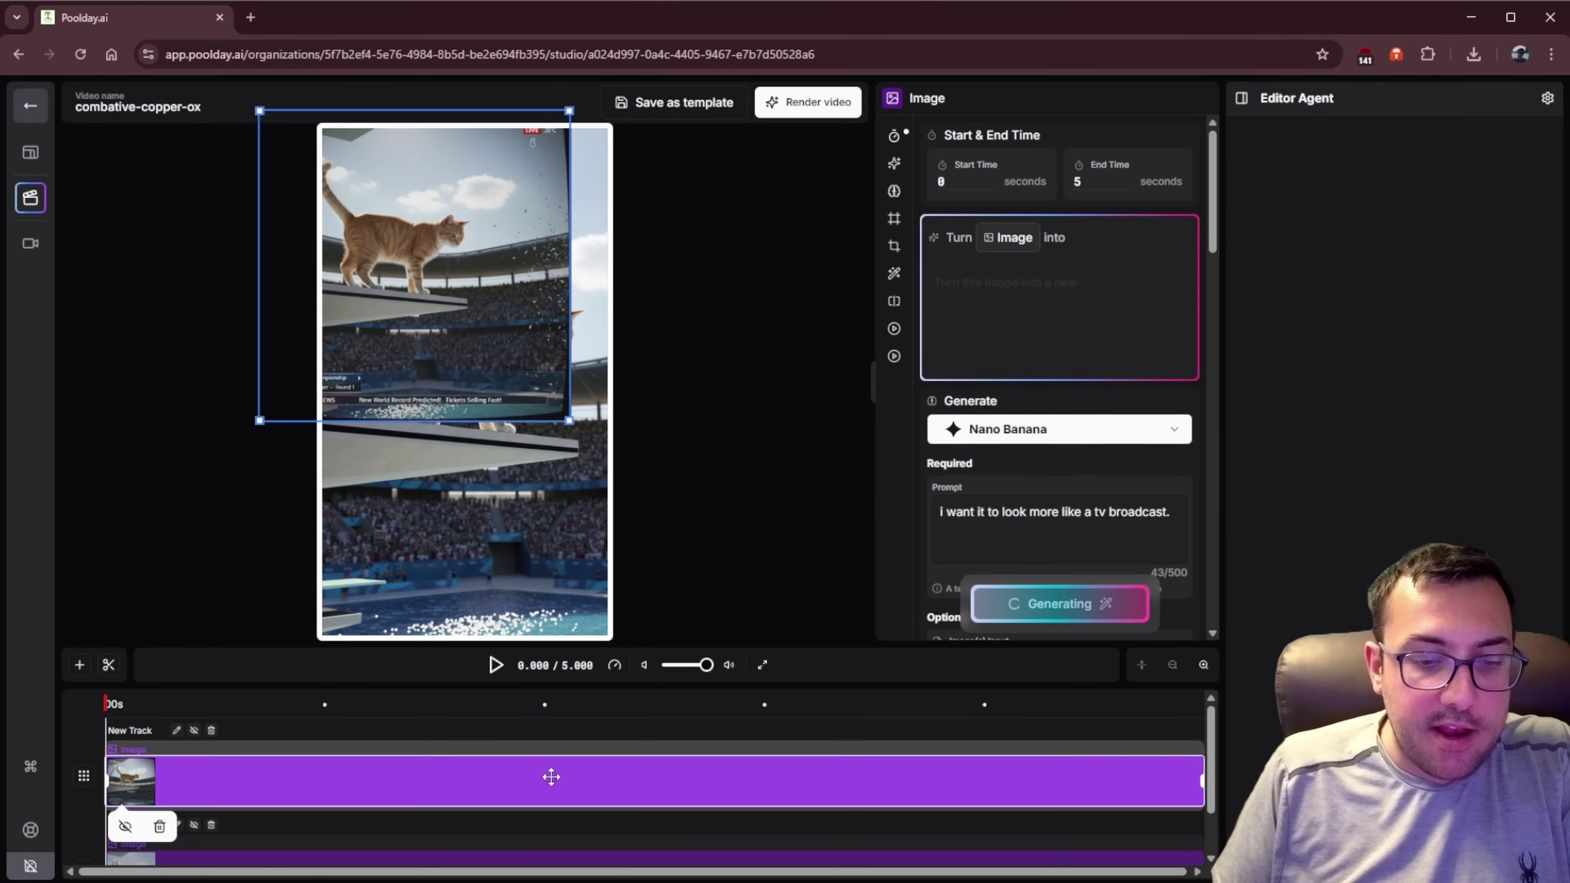
Step: Delete the original cat image element from the timeline
click(253, 862)
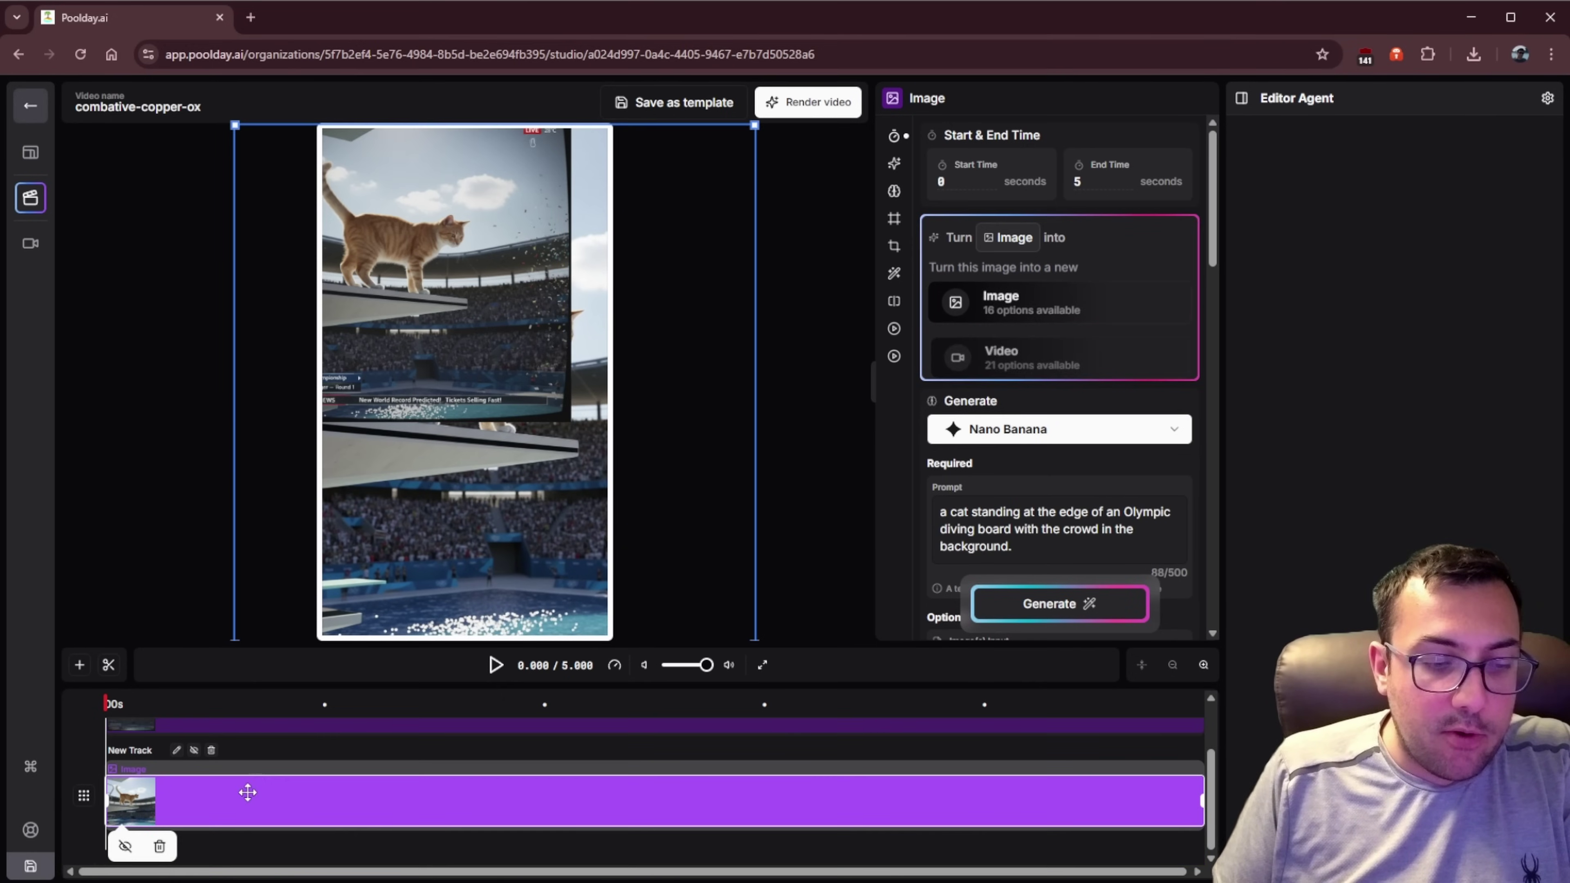
click(160, 847)
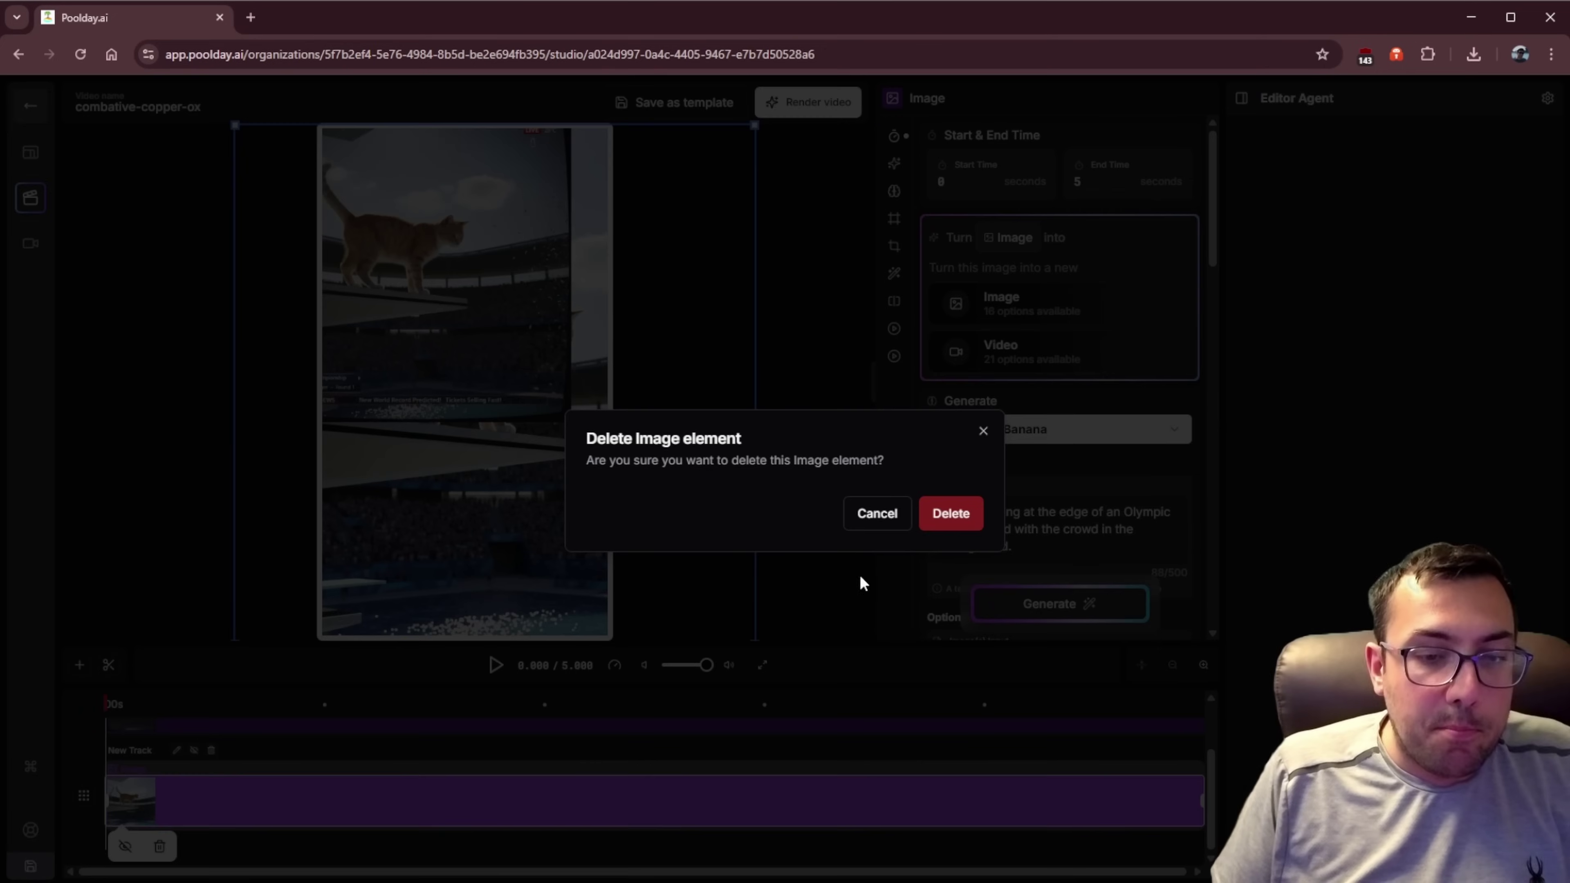
click(962, 519)
Step: Move the TV-broadcast image to the upper part of the frame and shrink it to fit the frame's width
click(368, 792)
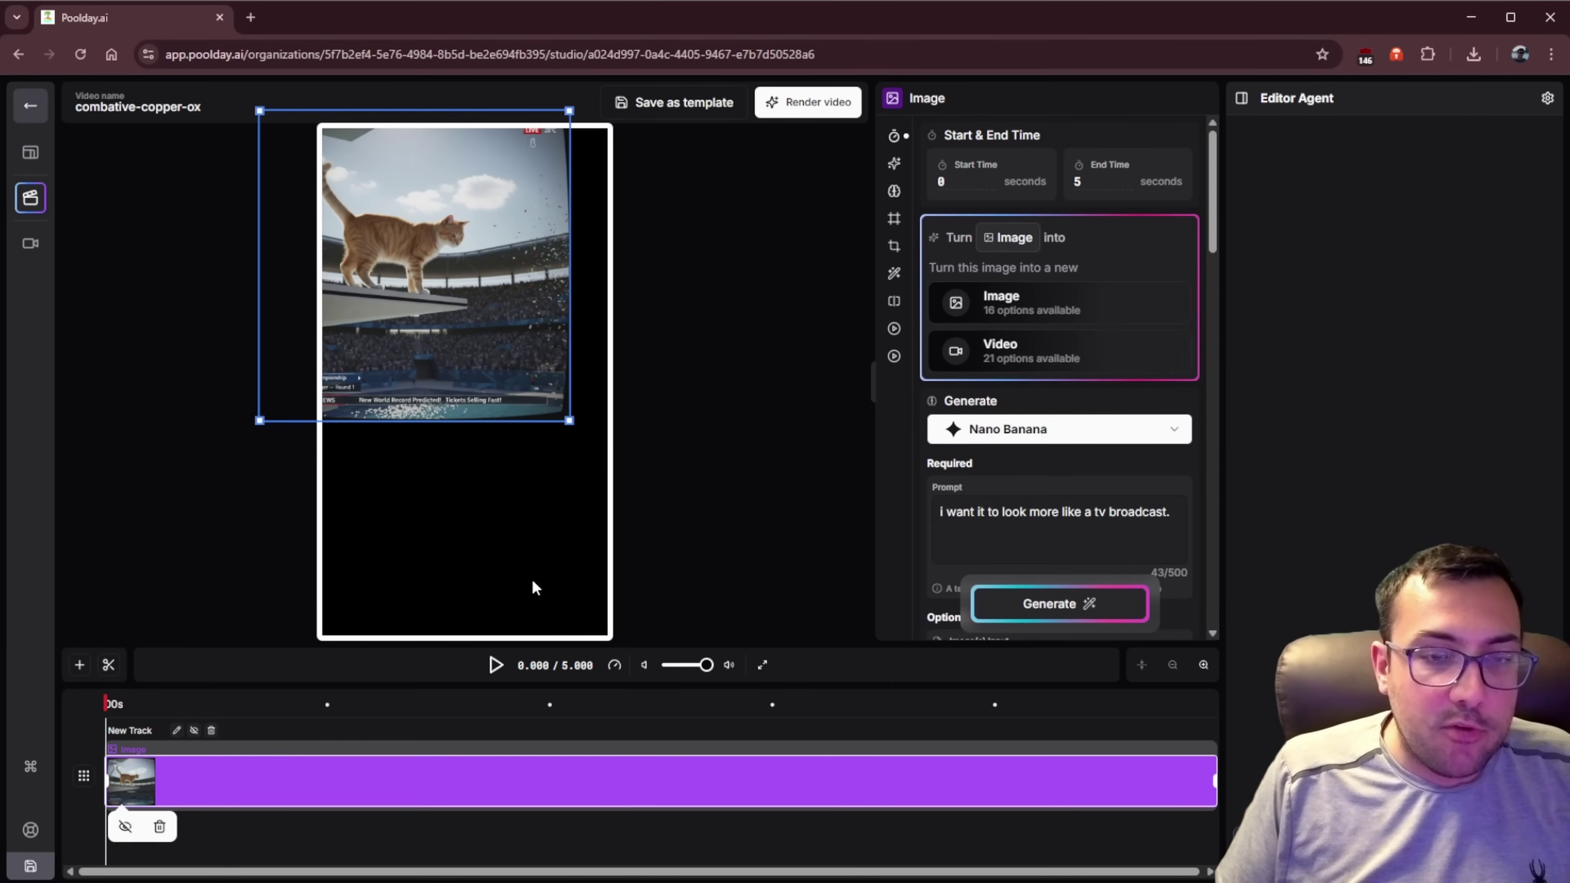
drag(485, 345, 544, 360)
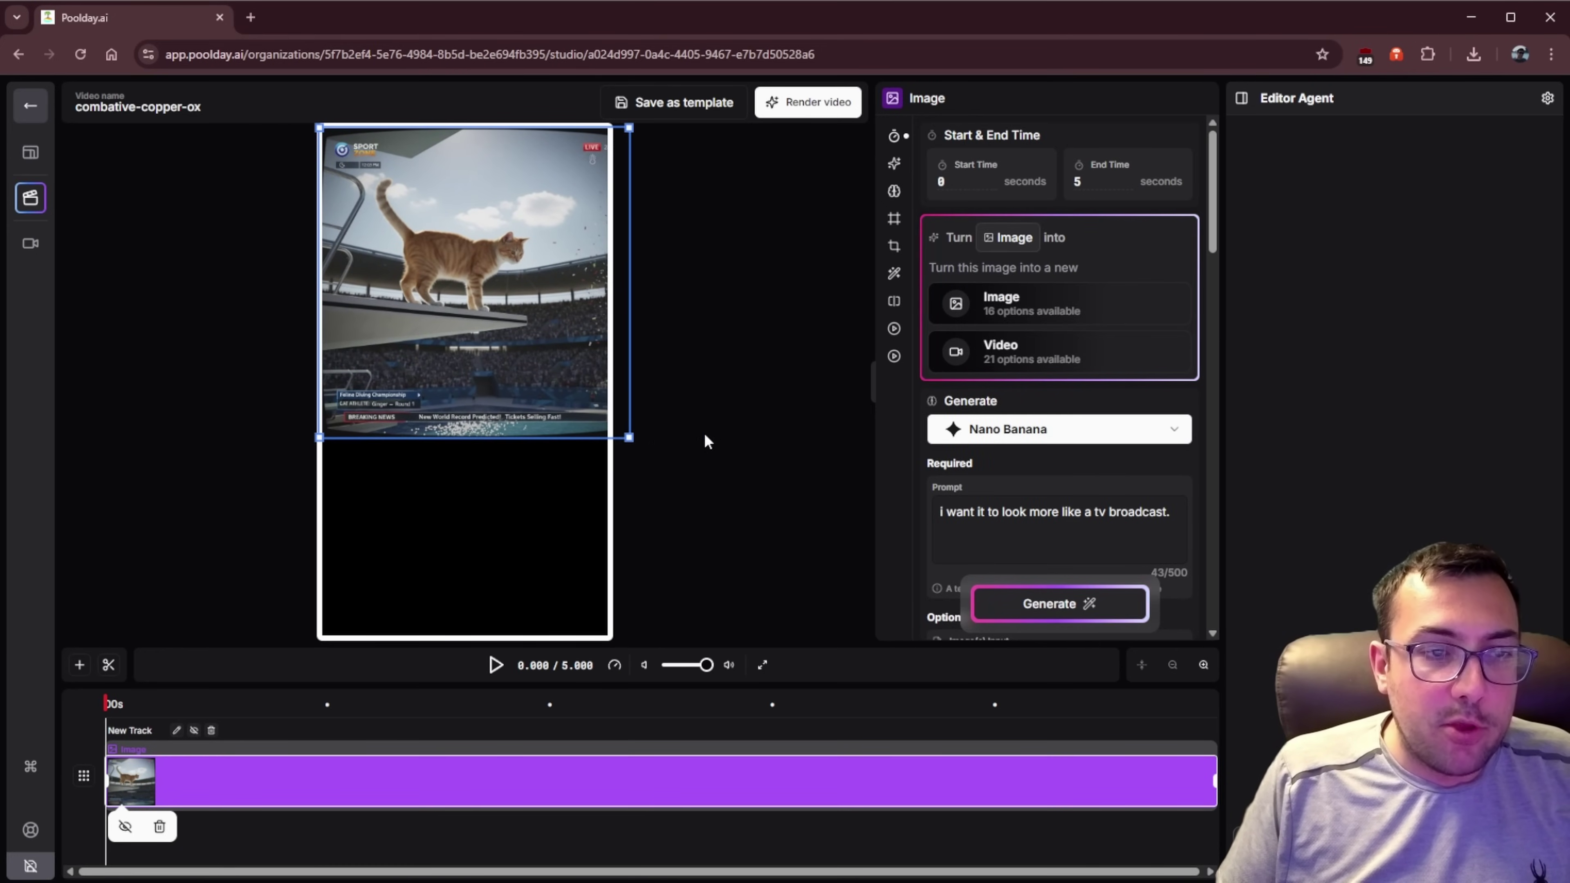
drag(630, 437, 598, 403)
Step: Set up turning the TV-broadcast image into a new image with the Seedream 4 model
click(1002, 303)
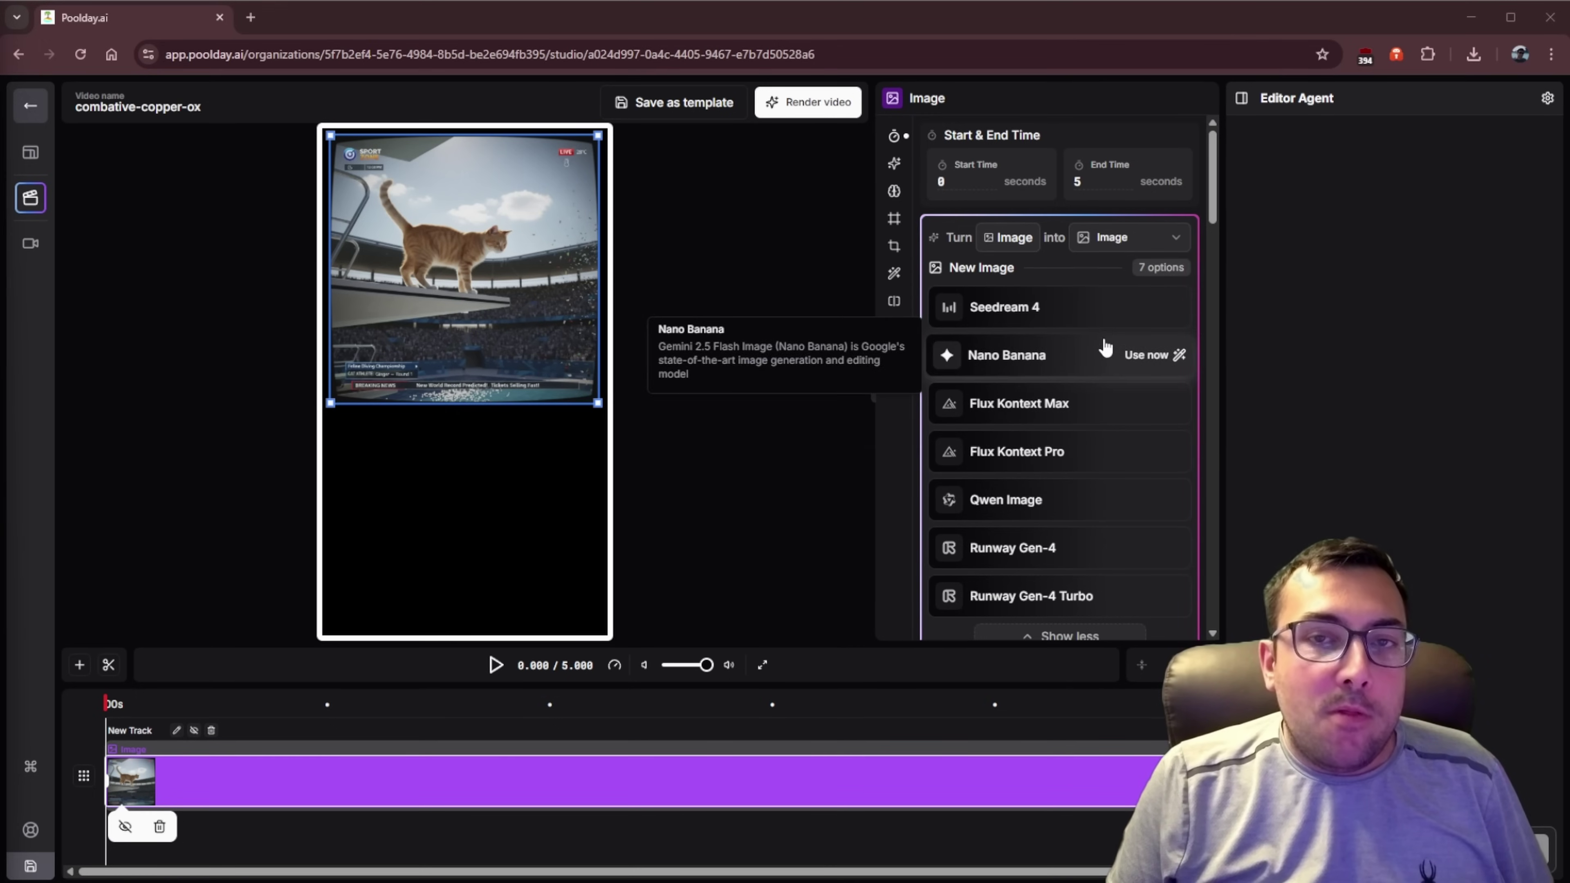
click(1088, 324)
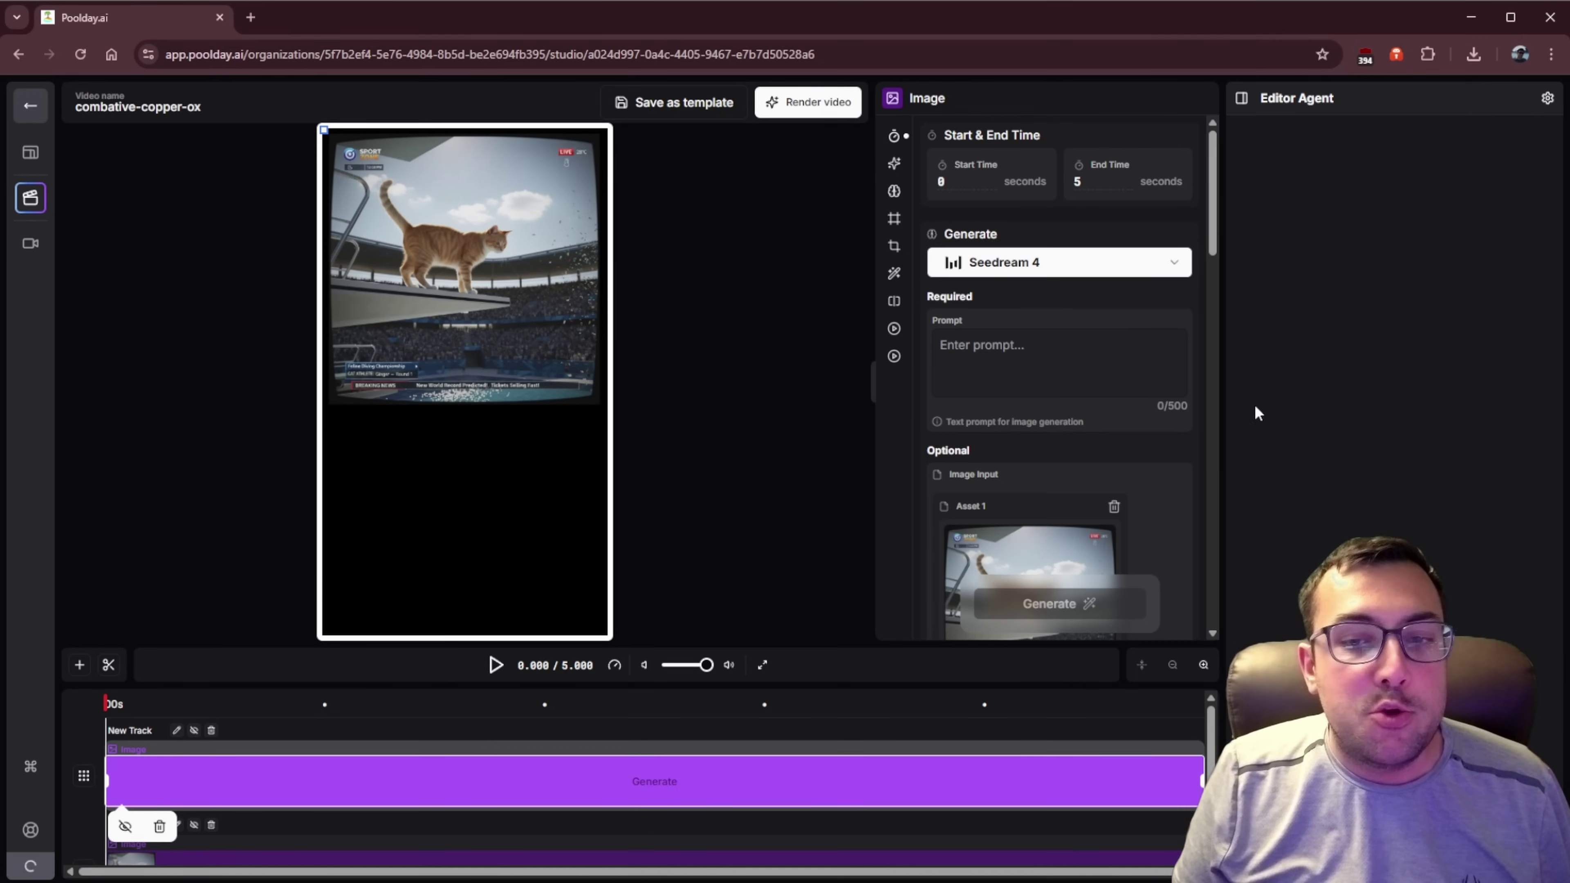
Step: Review the Seedream 4 settings for the new image, including the available output sizes and aspect ratios
scroll(1105, 326, down, 4)
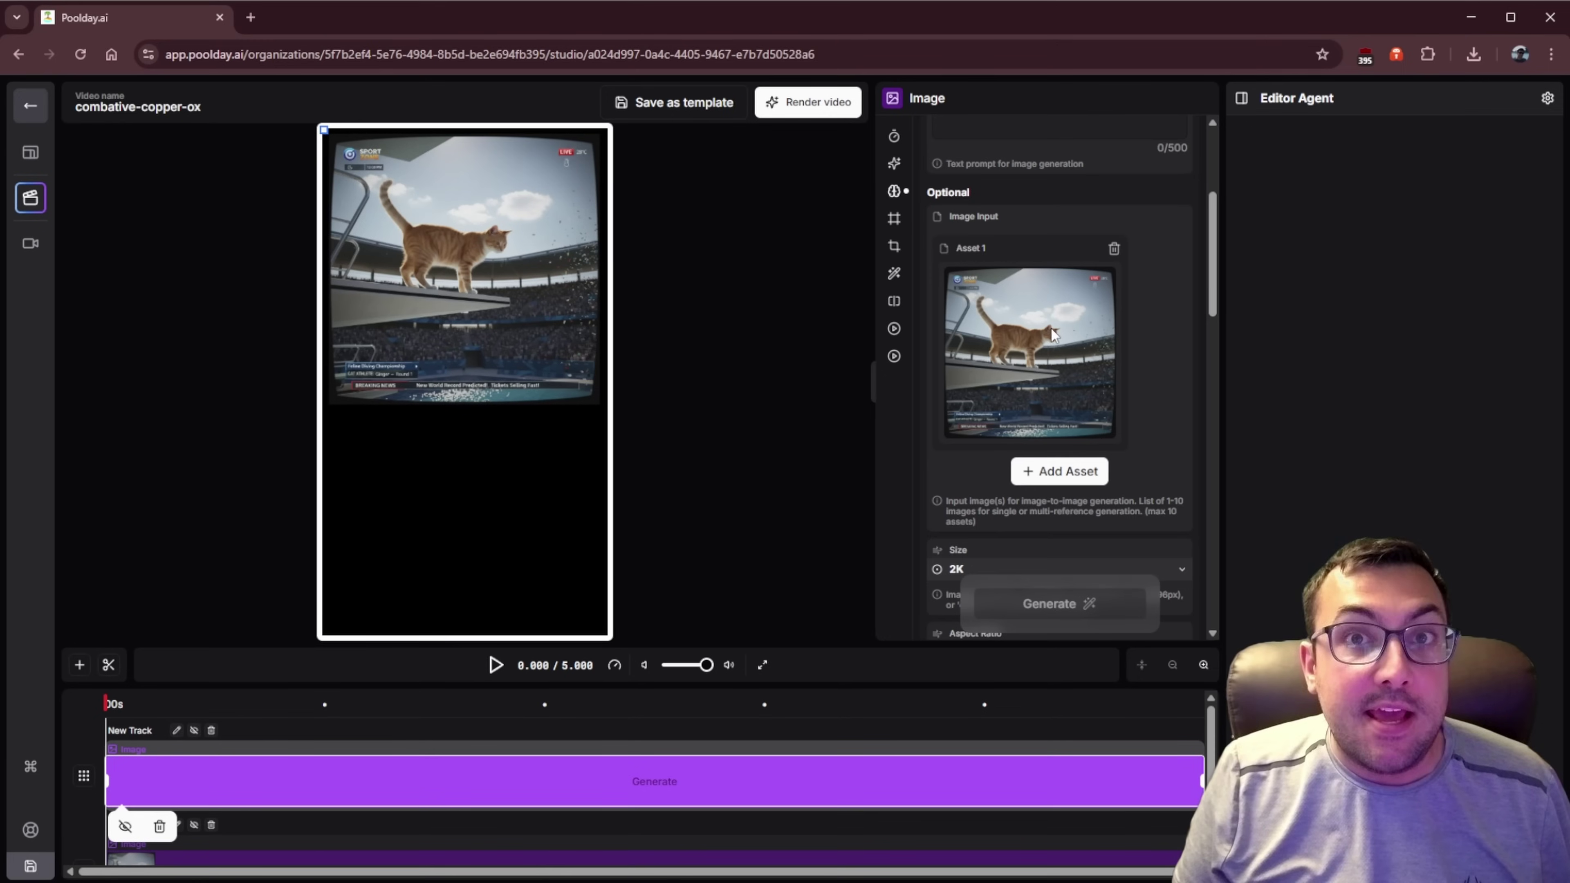
scroll(1083, 333, down, 5)
click(1022, 227)
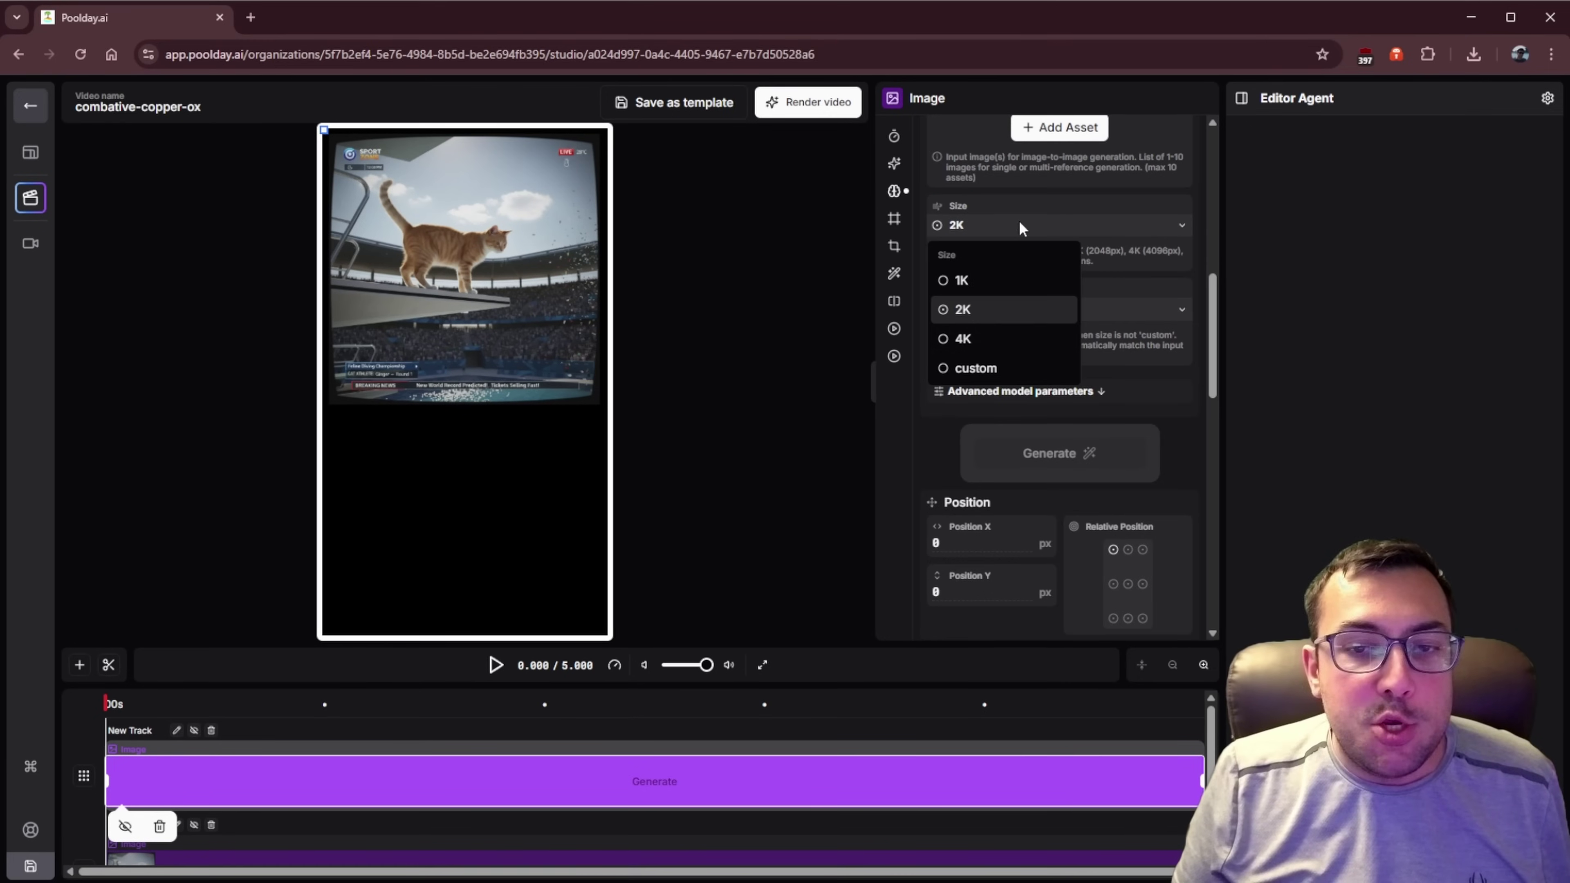
click(1134, 316)
click(1132, 318)
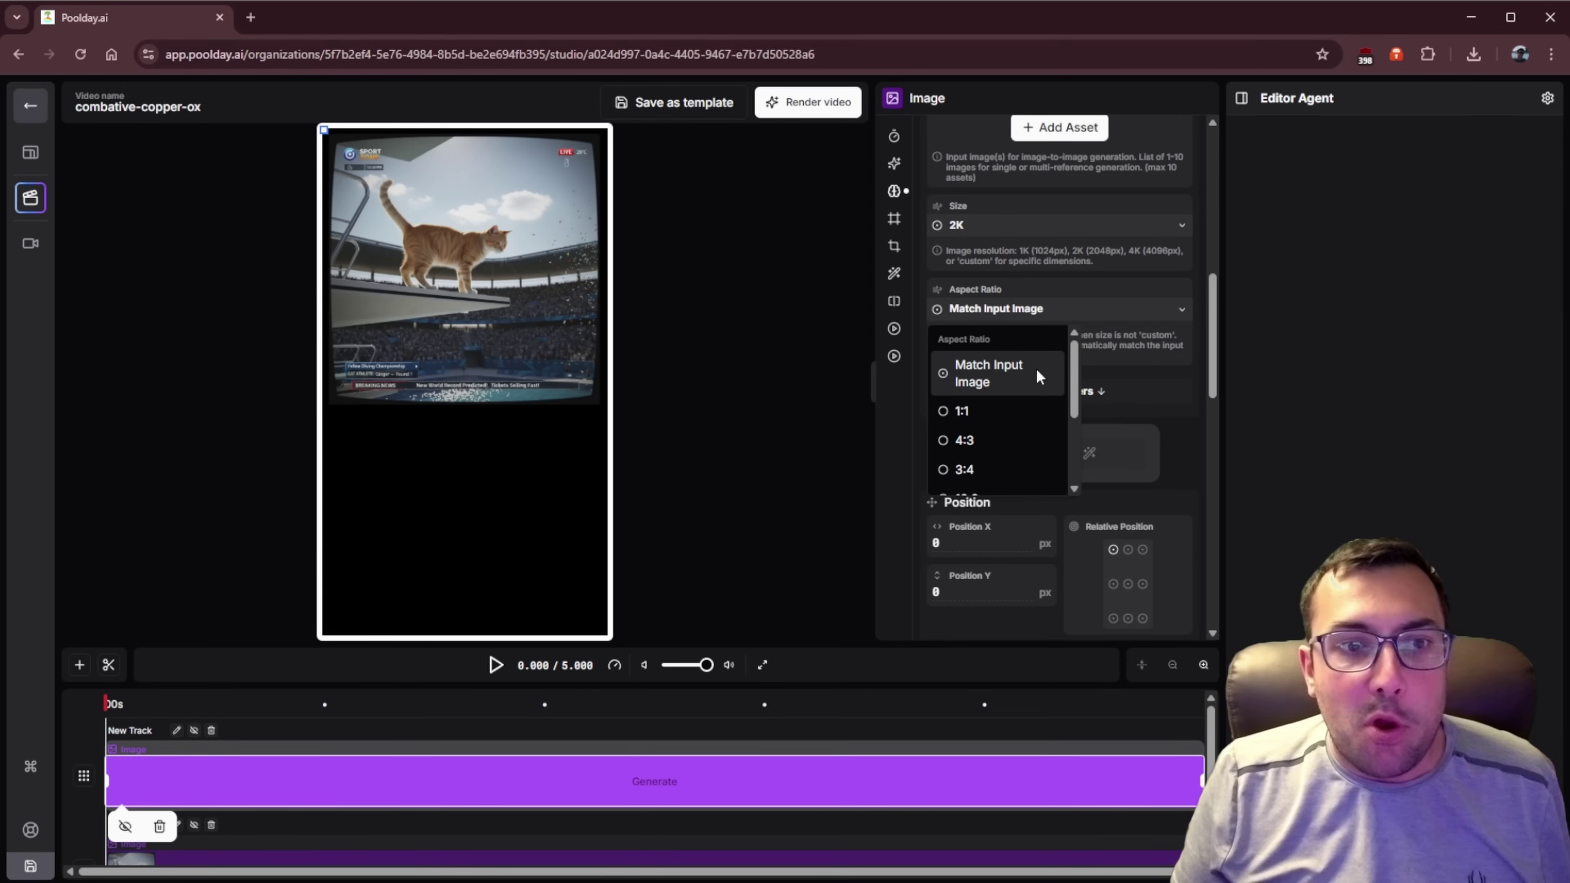
scroll(1055, 426, down, 2)
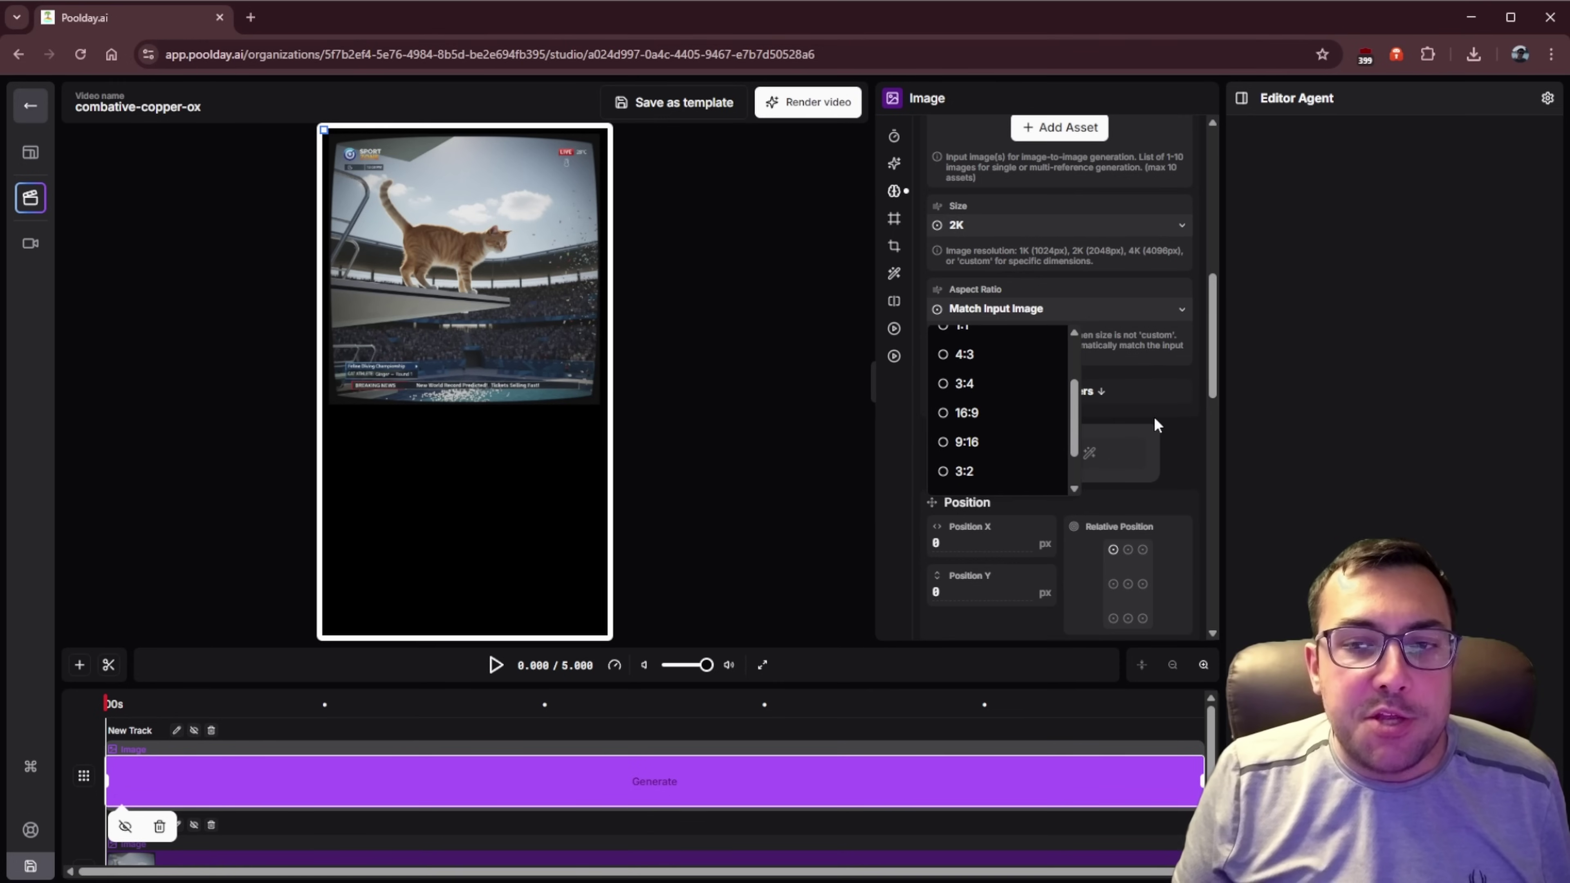
click(1136, 188)
scroll(1071, 223, up, 5)
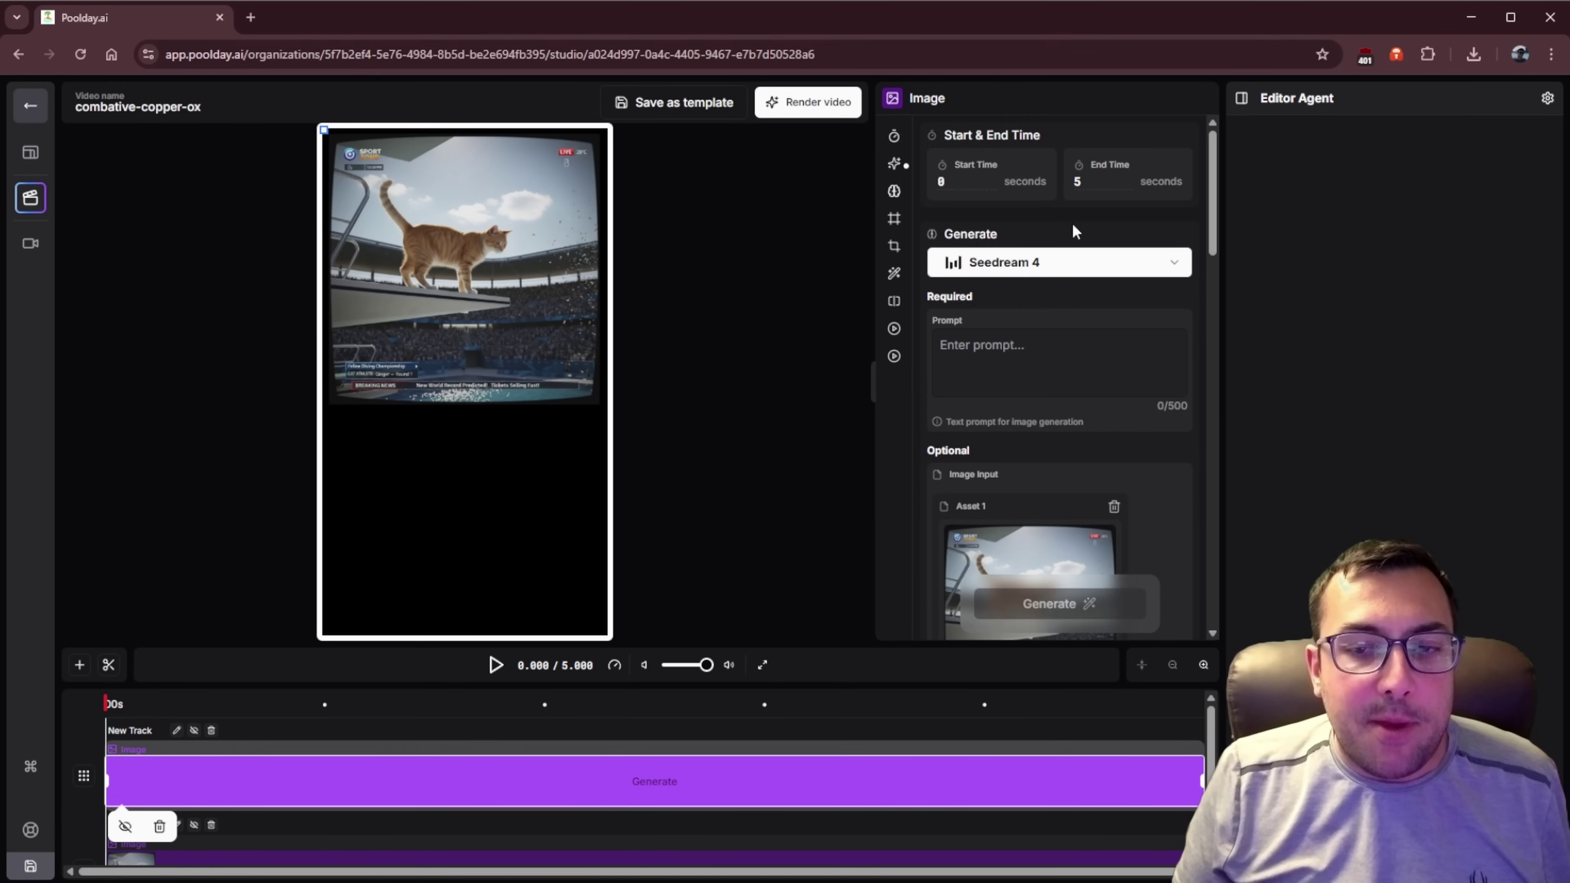
Step: Switch the image generation model to Nano Banana
click(1060, 269)
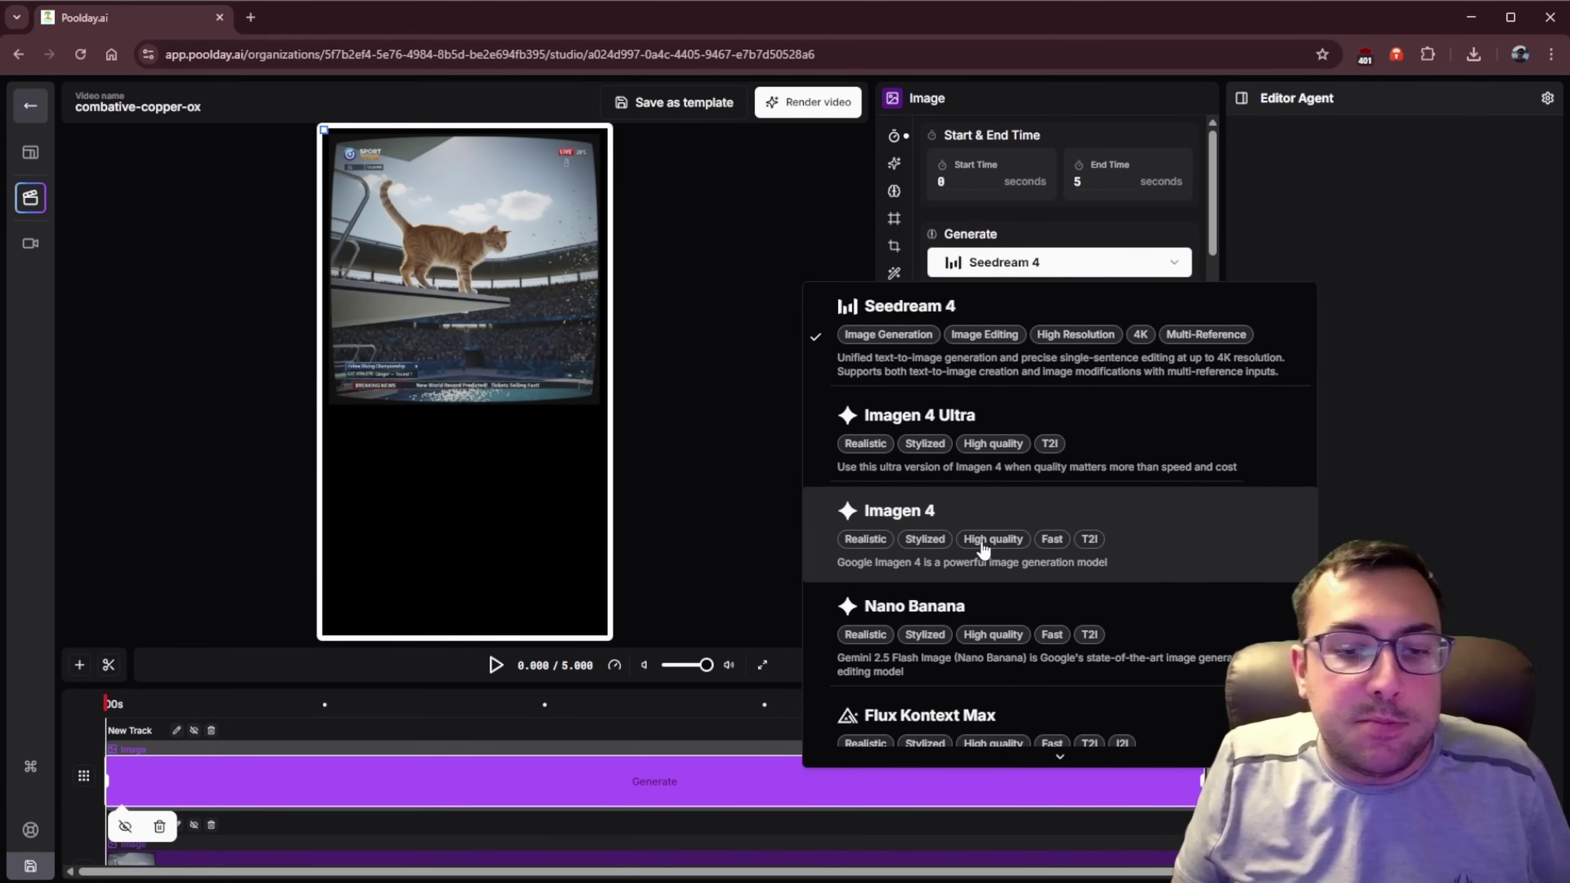
click(996, 609)
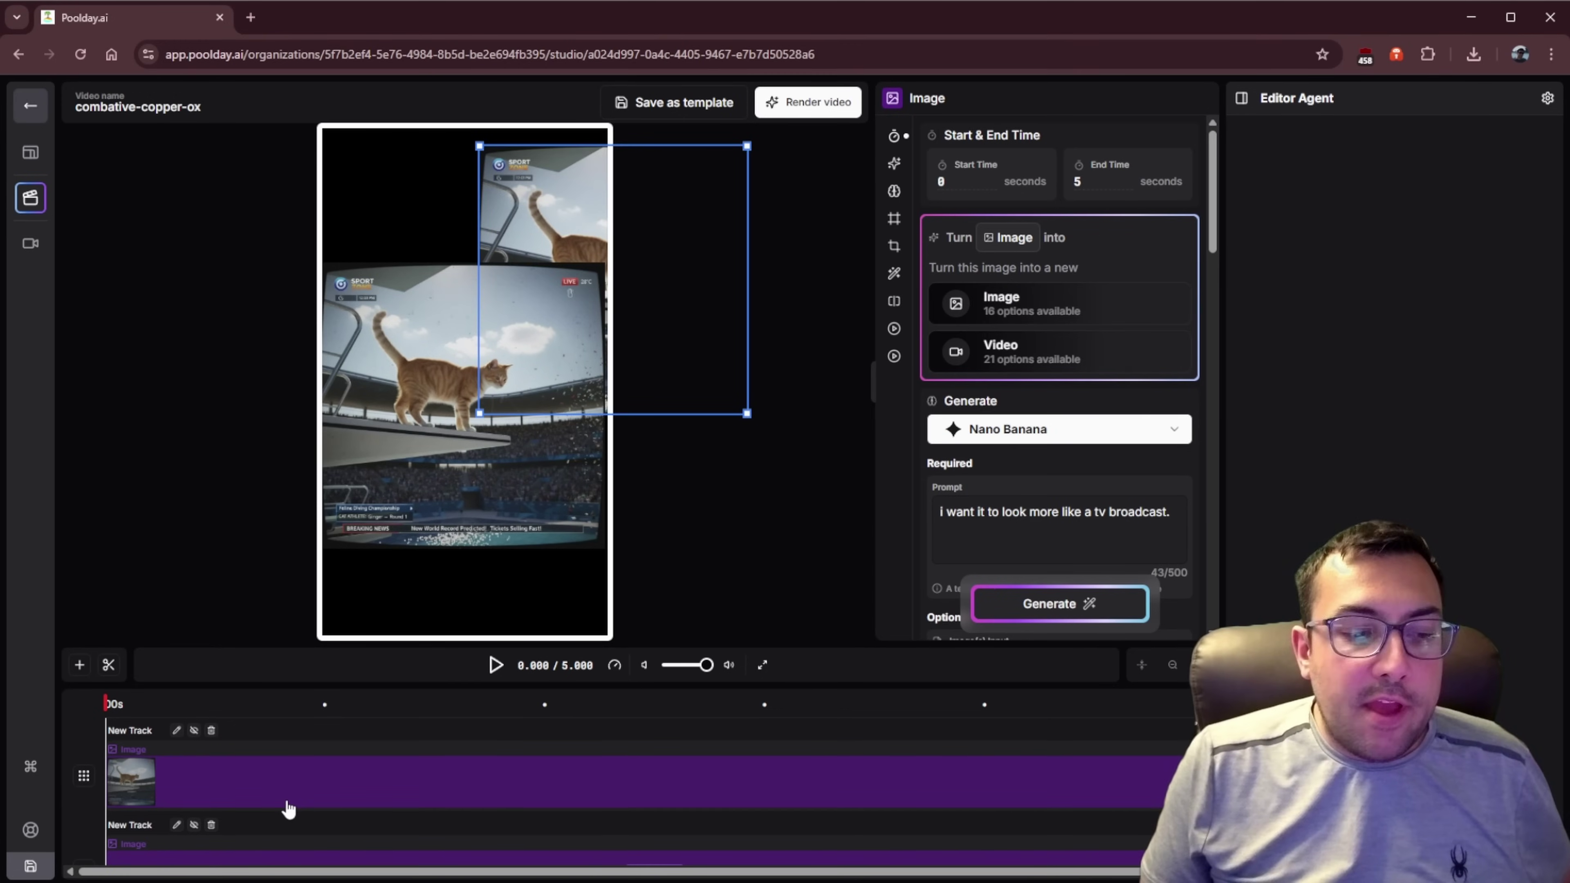
Step: Find the empty, not yet generated image track on the timeline and delete it
scroll(278, 808, down, 2)
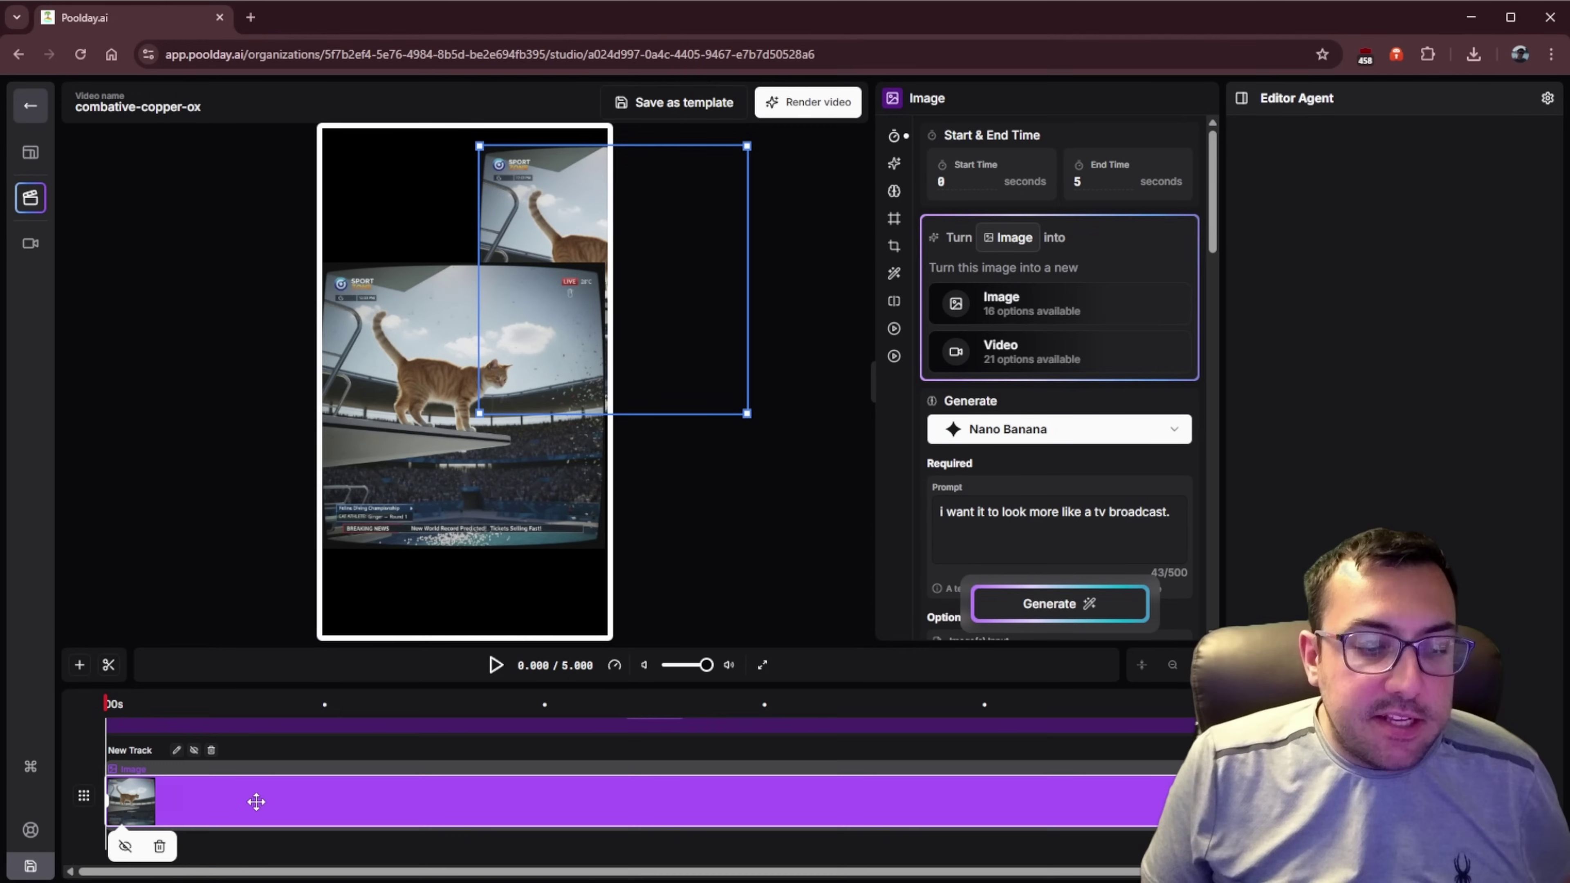
scroll(208, 804, down, 1)
click(211, 775)
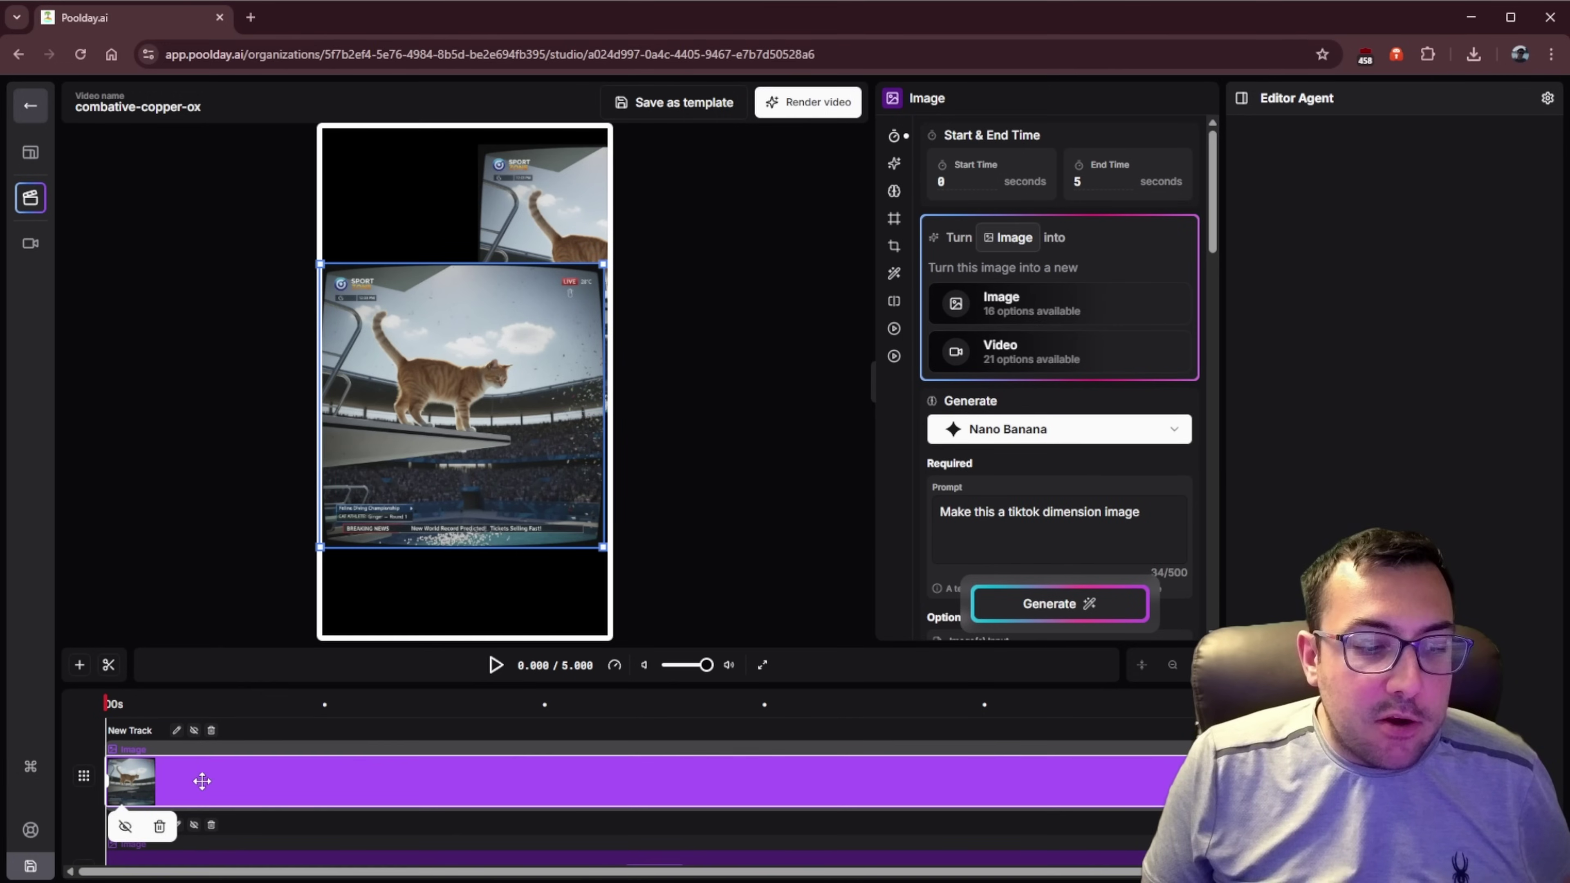
scroll(215, 754, up, 2)
click(215, 746)
scroll(215, 760, up, 2)
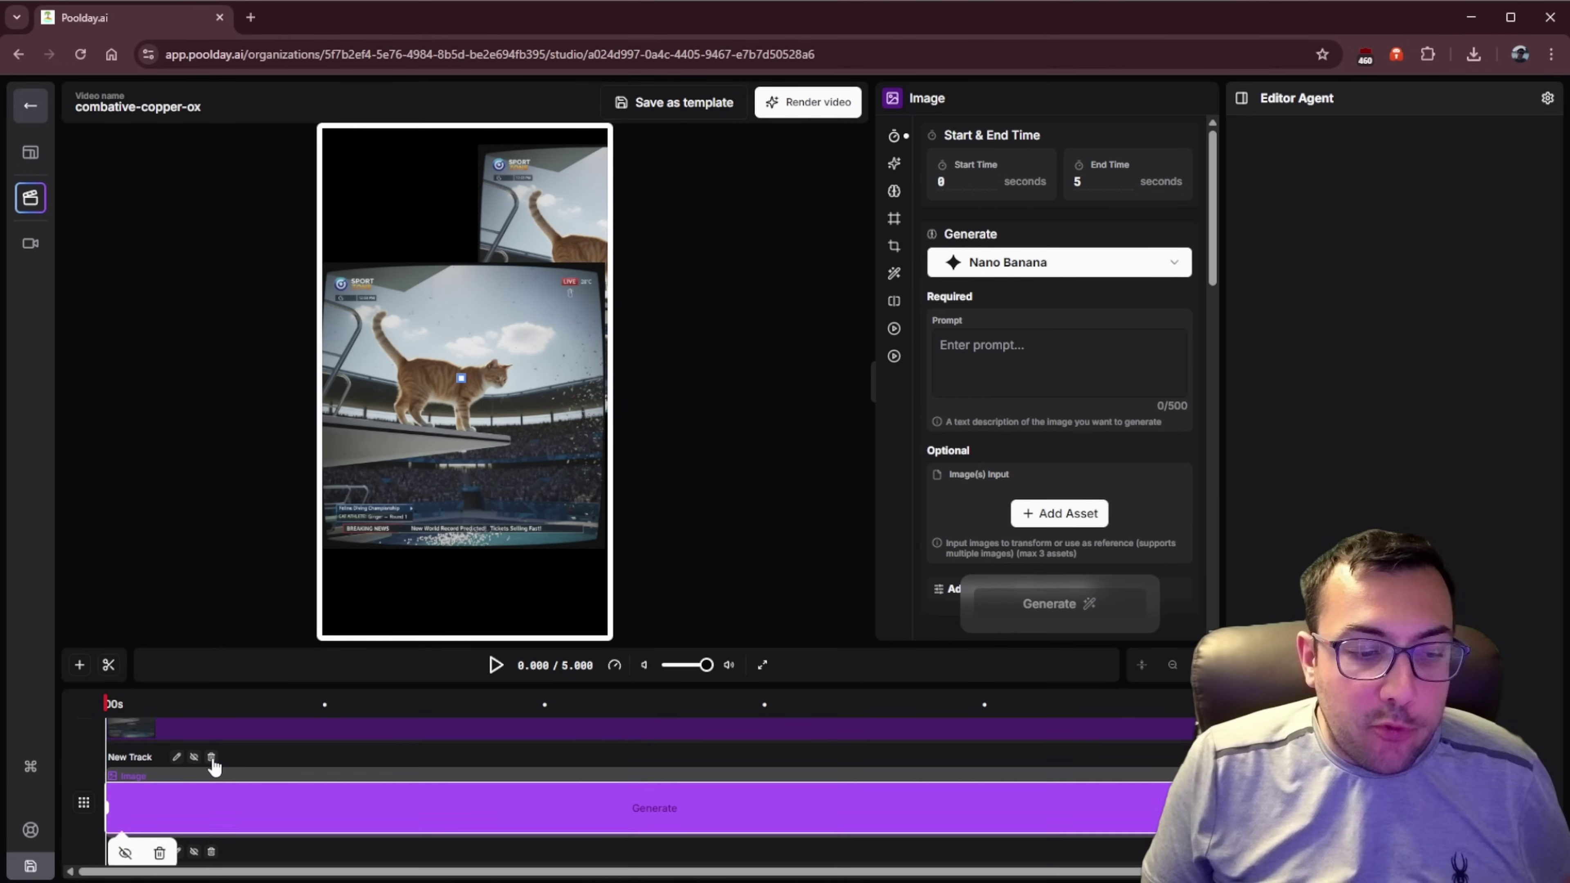
click(211, 758)
click(952, 513)
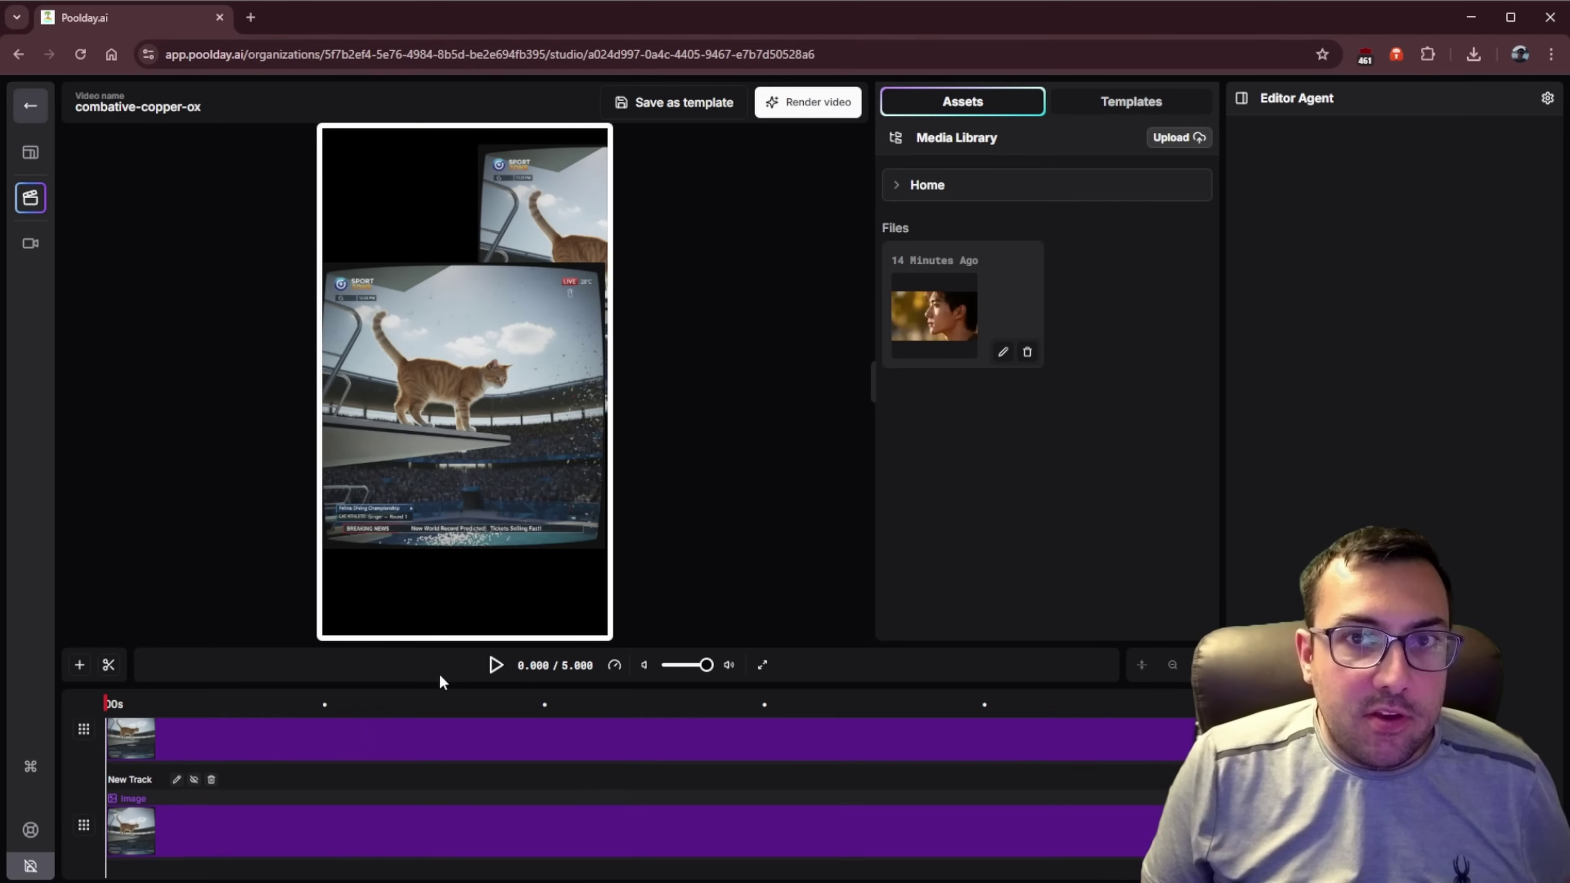
Step: Delete the track holding the older image generated with the TV-broadcast prompt
drag(231, 826, 266, 760)
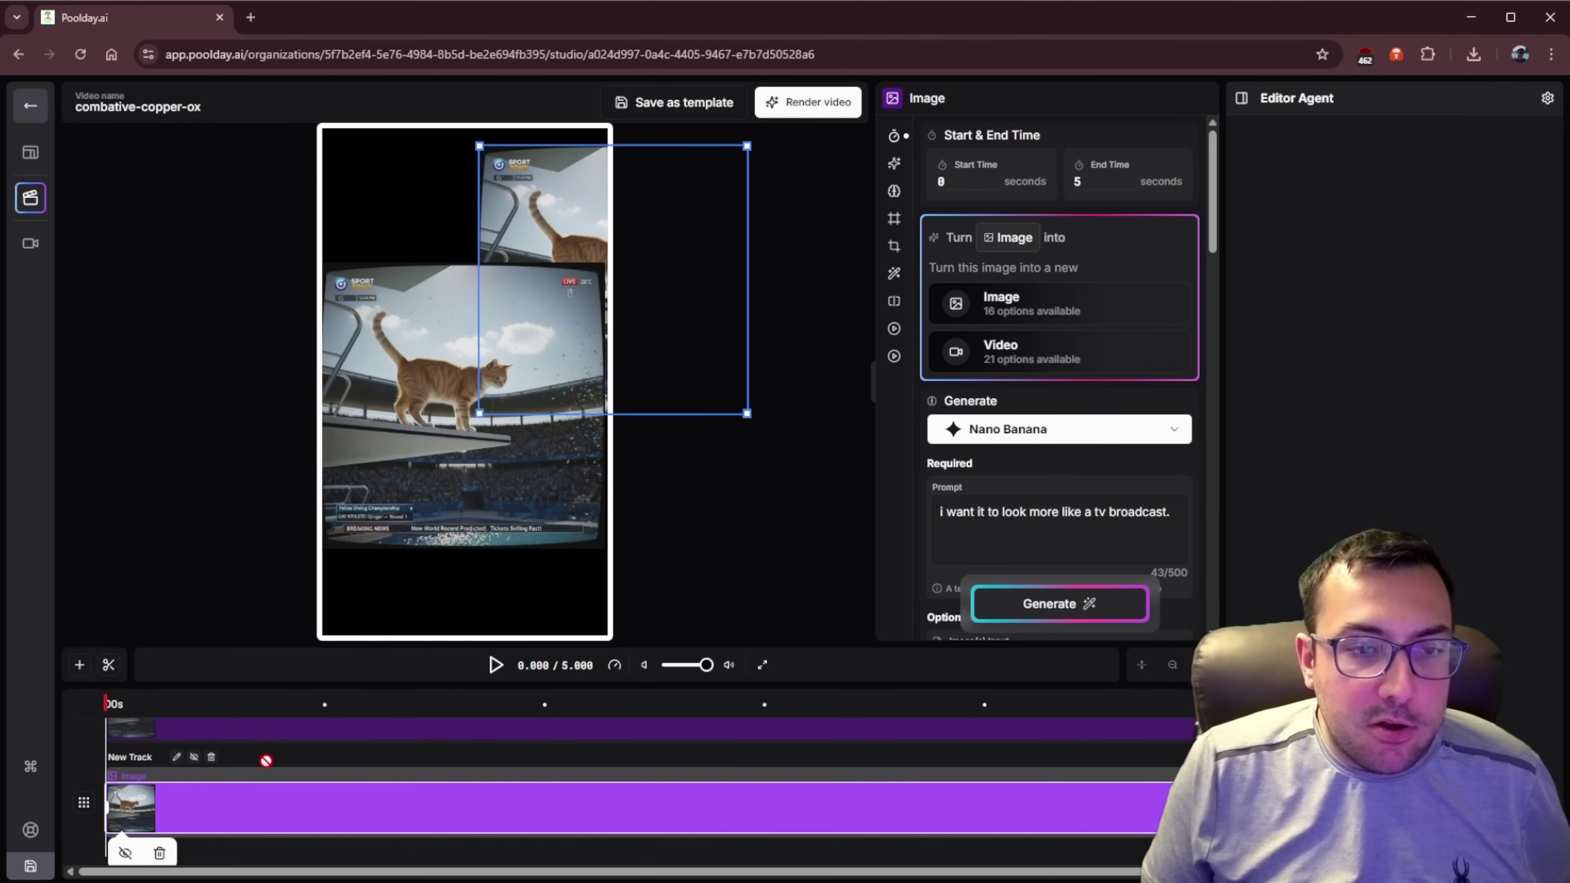
click(214, 759)
click(952, 513)
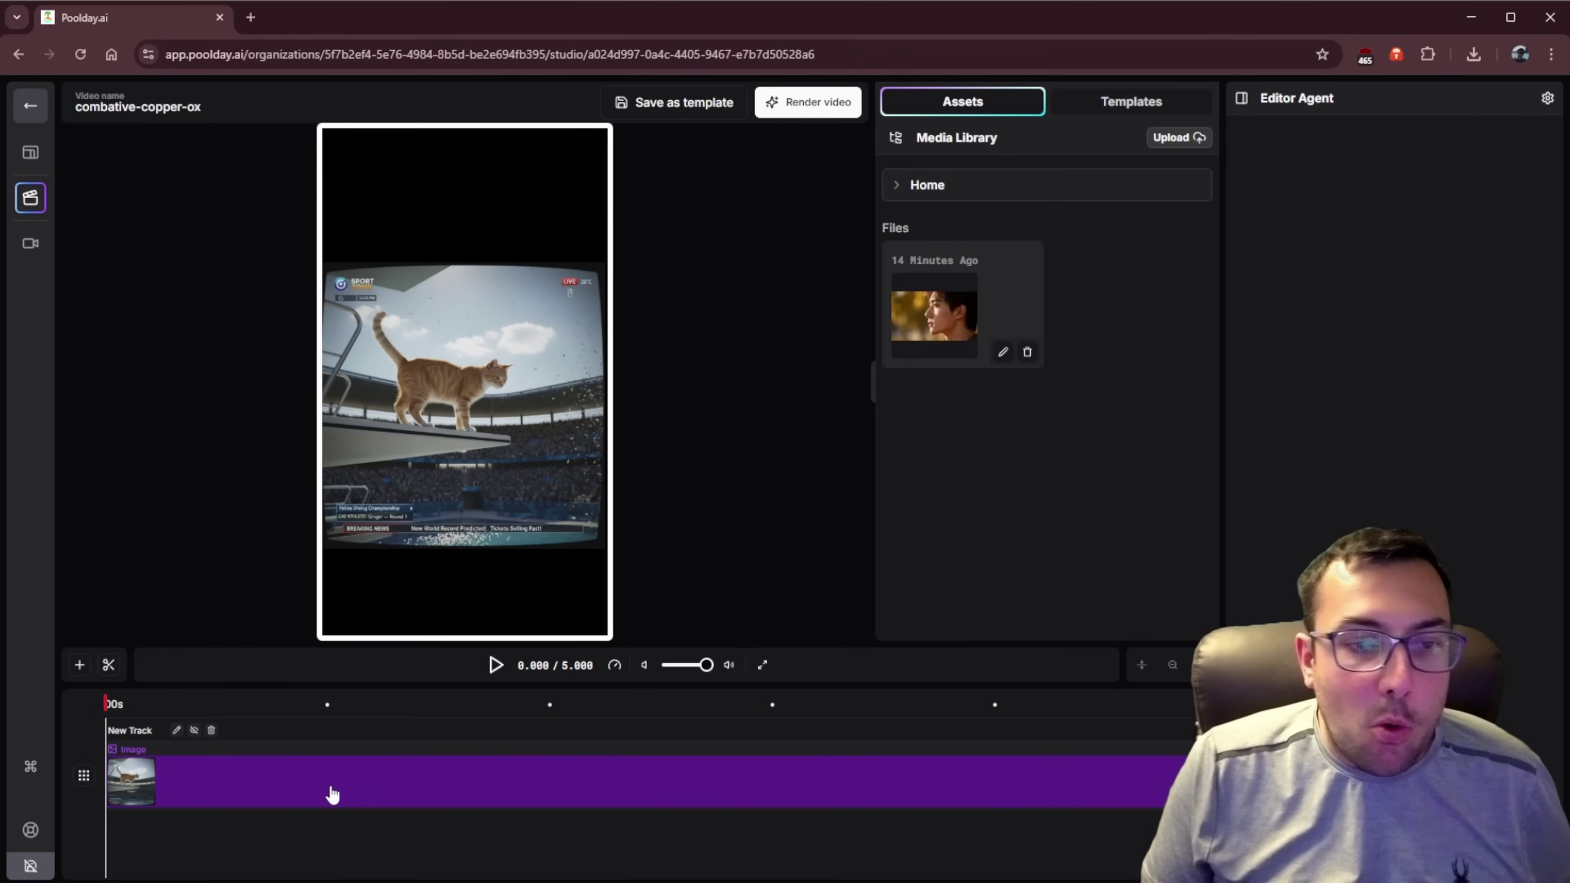
Step: Shrink the remaining cat image slightly and place it in the upper half of the portrait frame
click(322, 789)
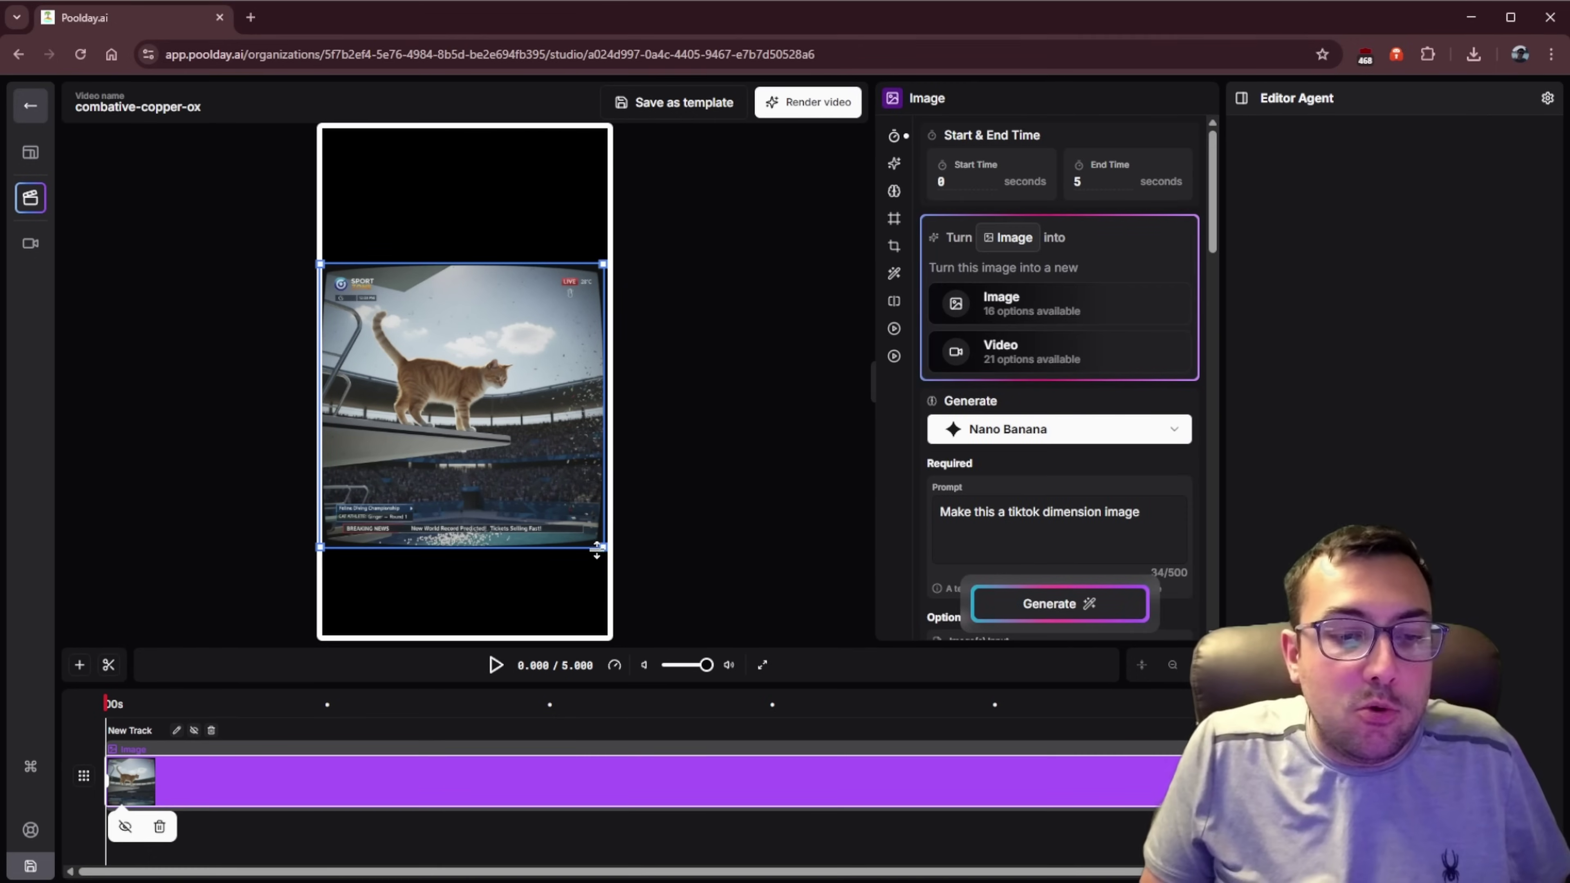
drag(601, 548, 584, 457)
click(87, 683)
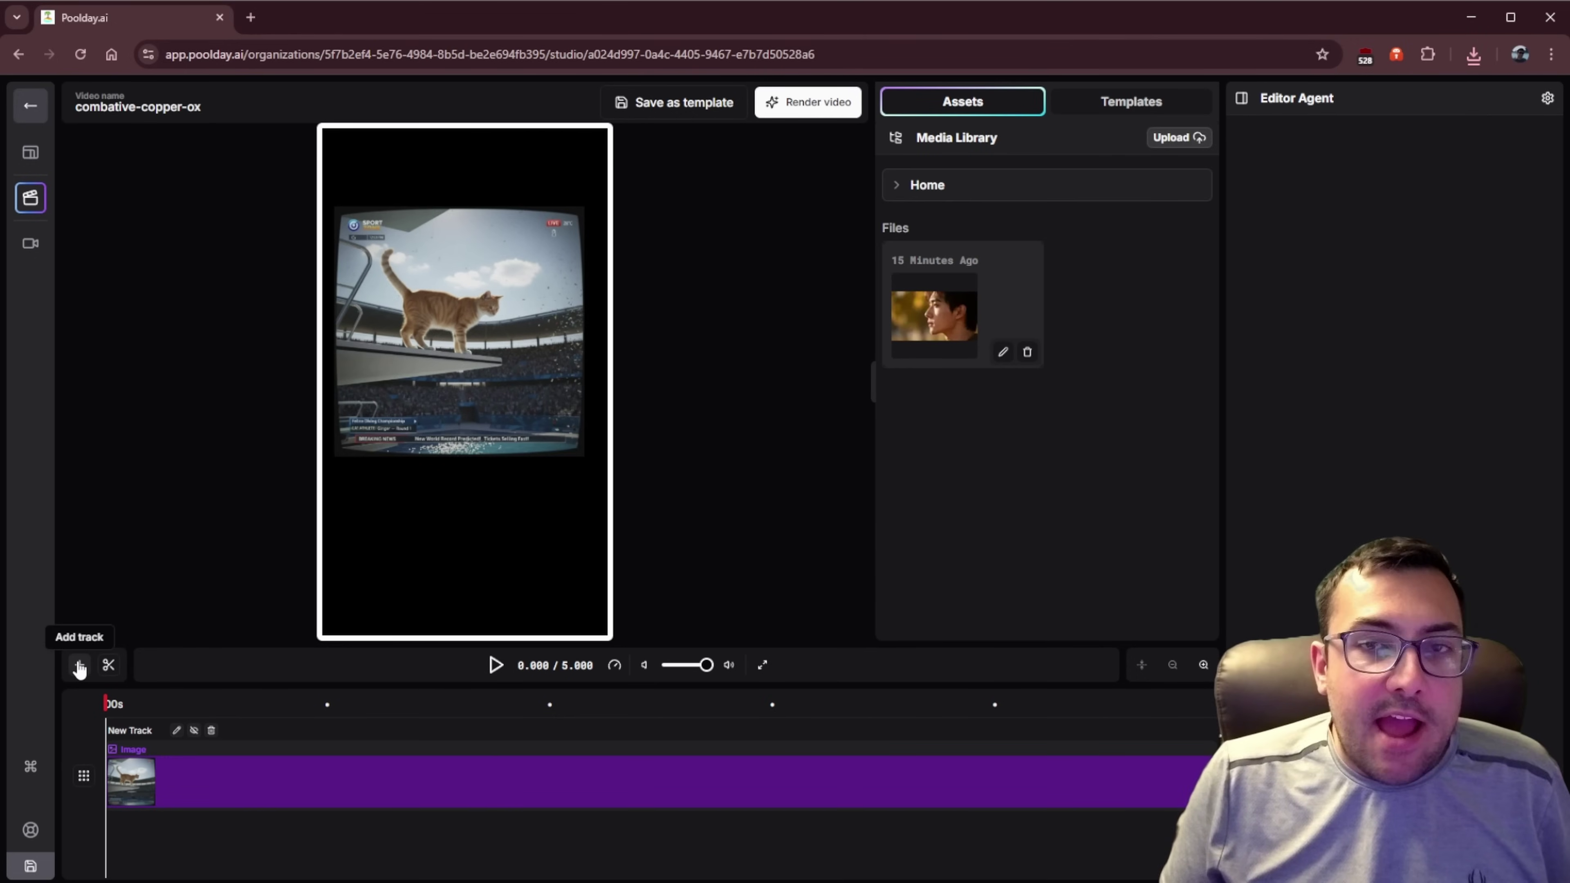
Step: Add an image element using the uploaded images.jpg picture of a vintage television and enlarge it to fill the portrait frame
click(79, 665)
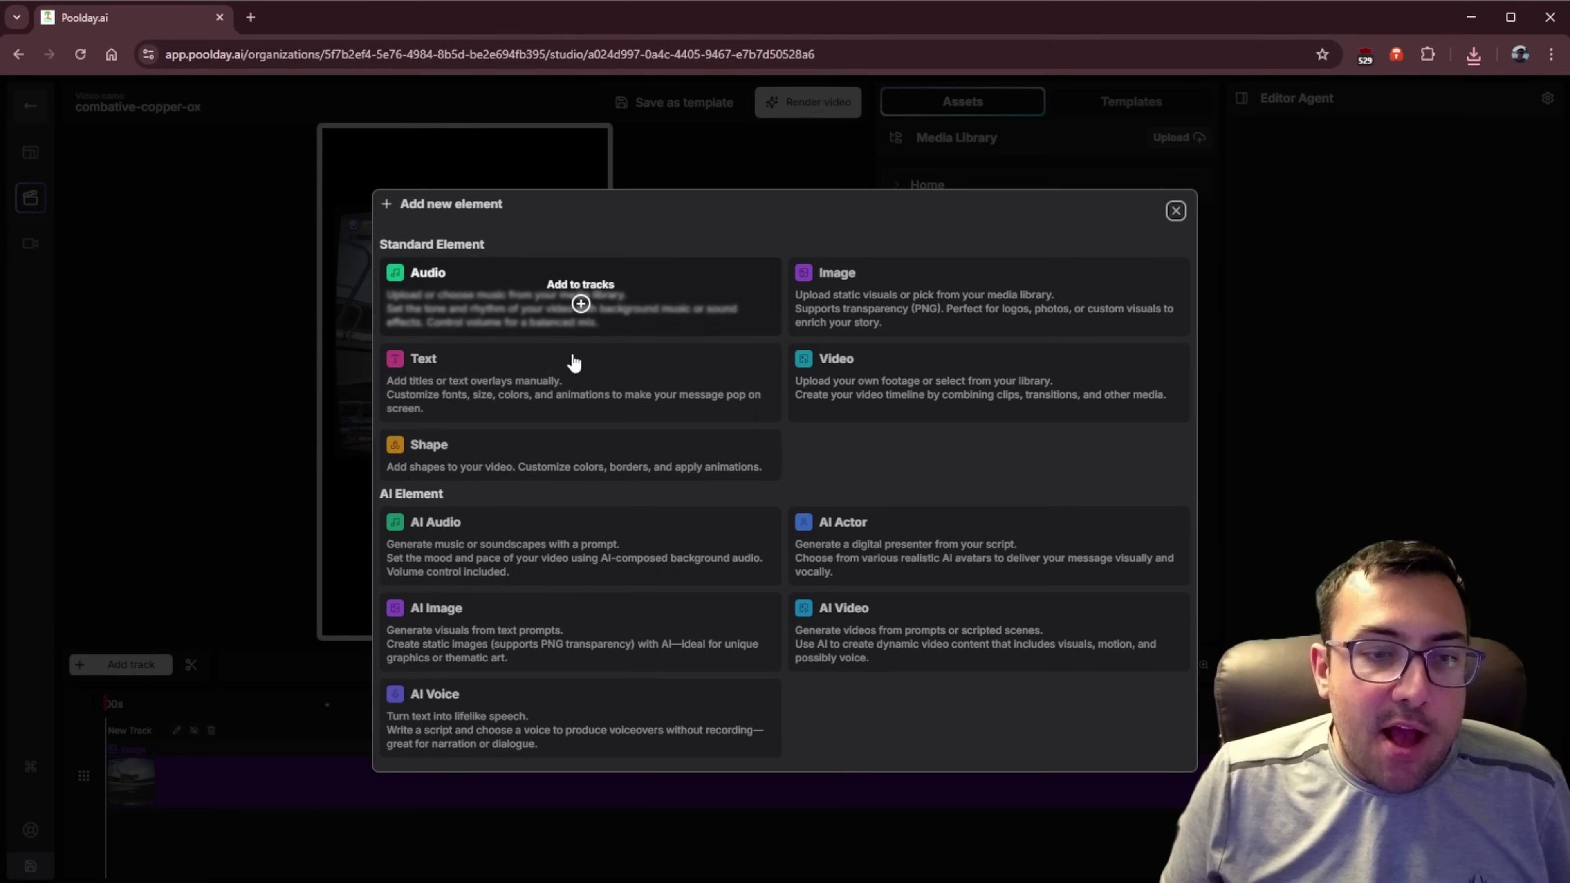
click(953, 292)
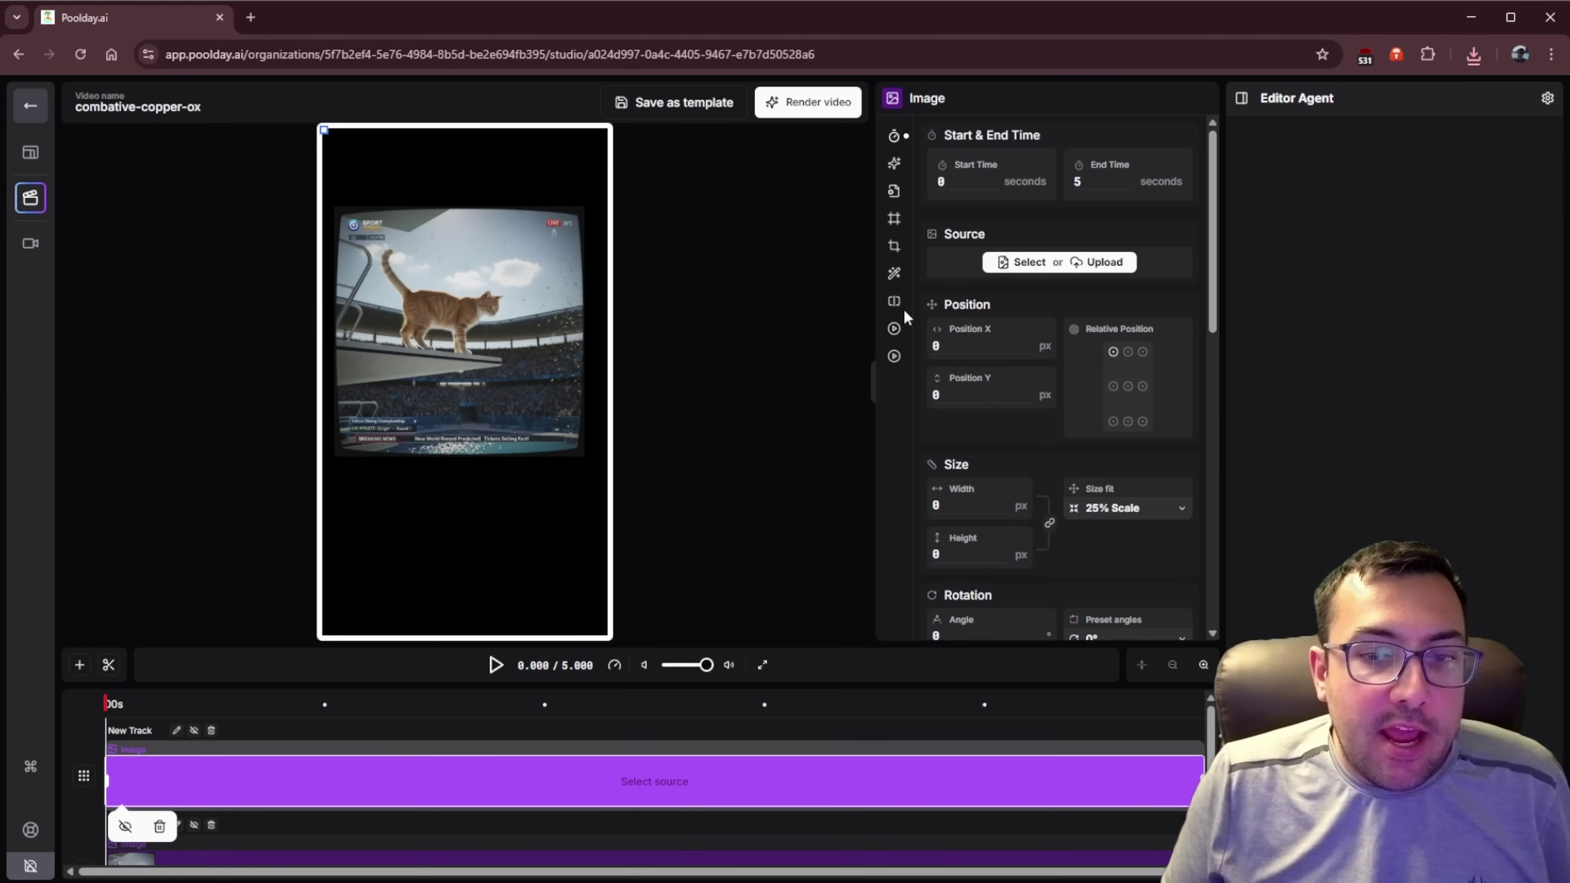
click(1056, 264)
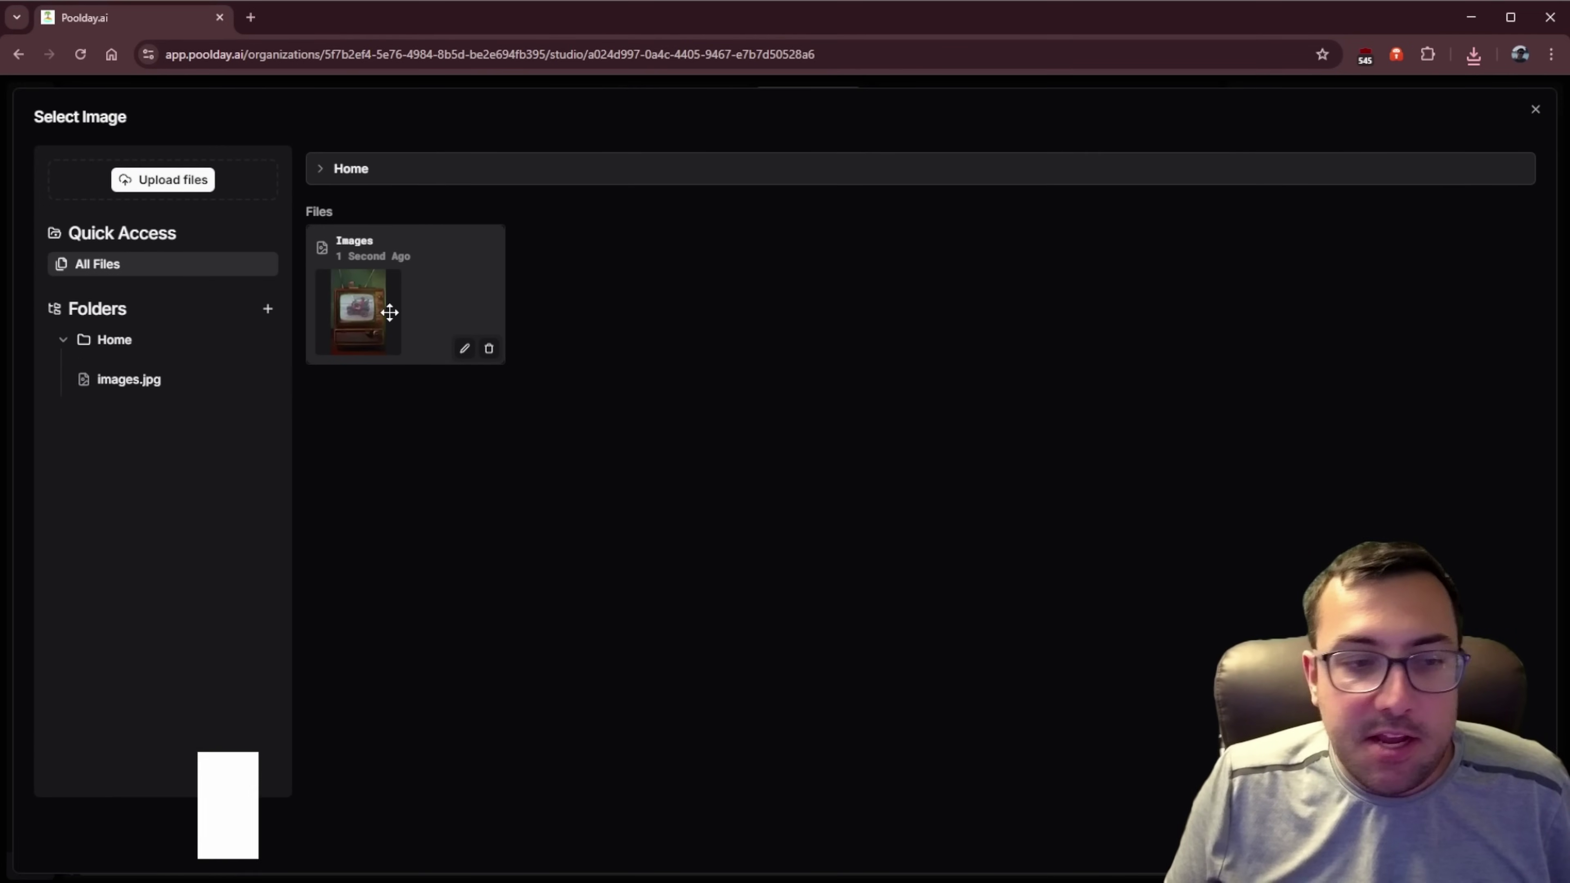
click(383, 309)
drag(361, 203, 730, 644)
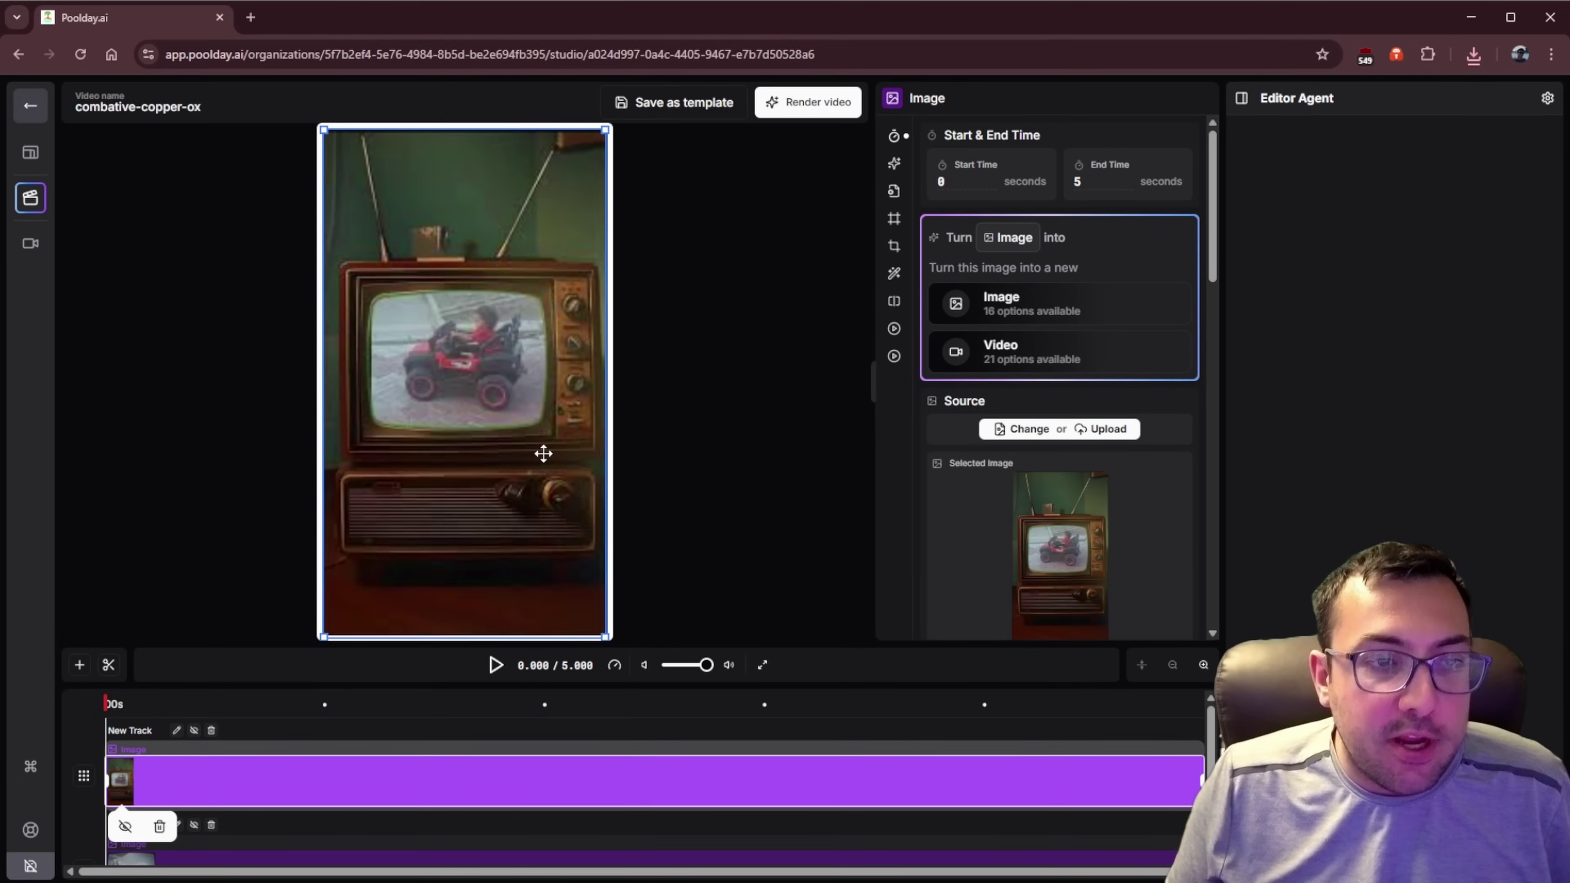
Step: Move the cat image's clip up on the timeline so it sits in front of the television picture, starting at 0.033 seconds
scroll(408, 753, down, 1)
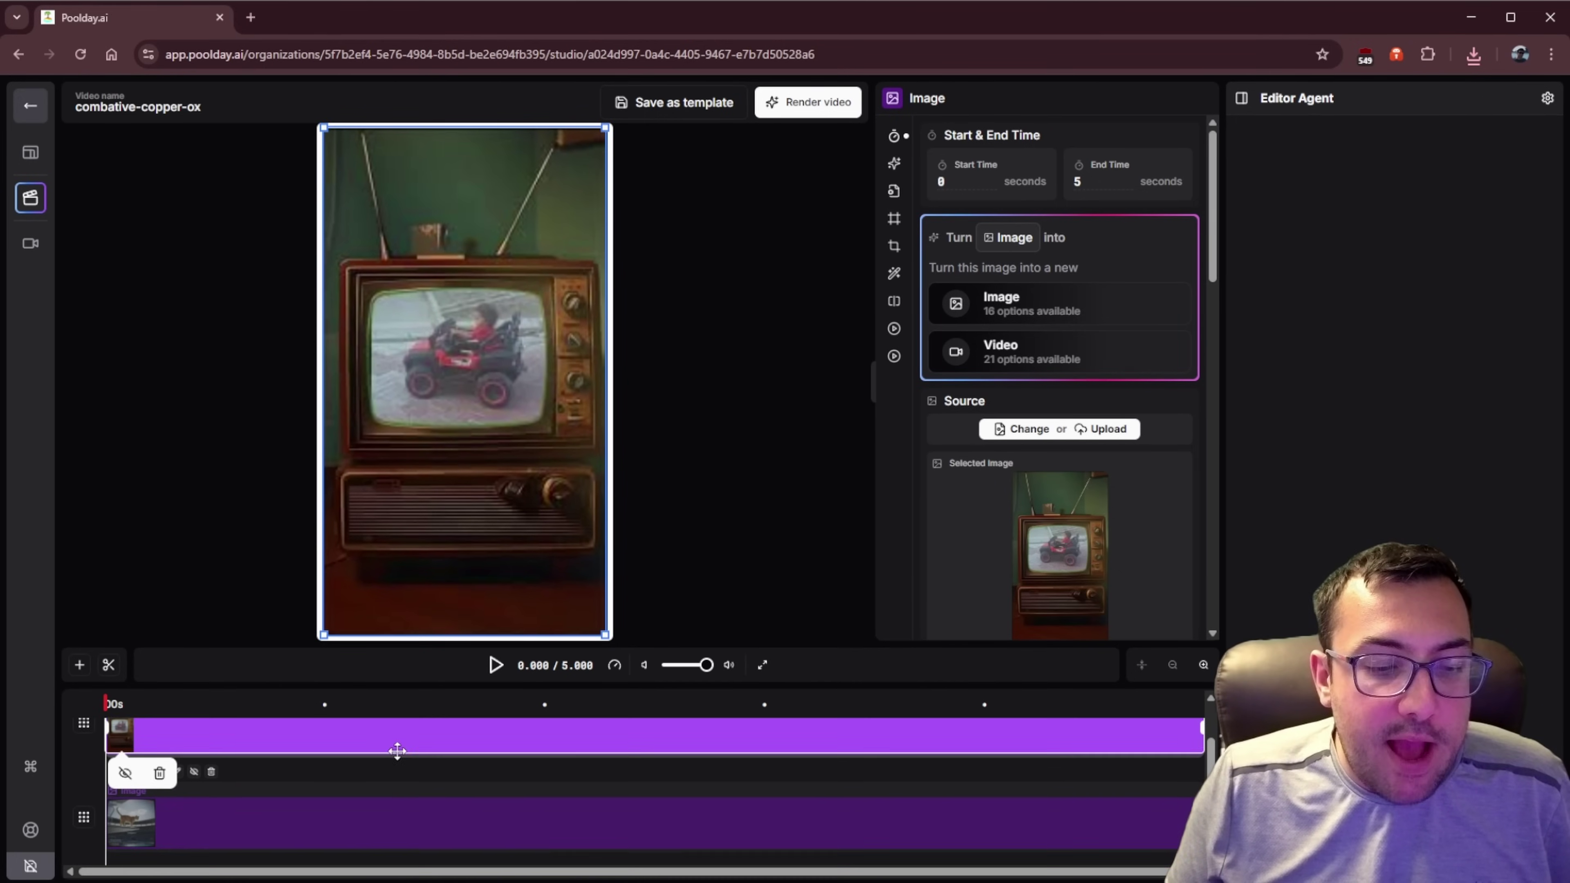
click(245, 814)
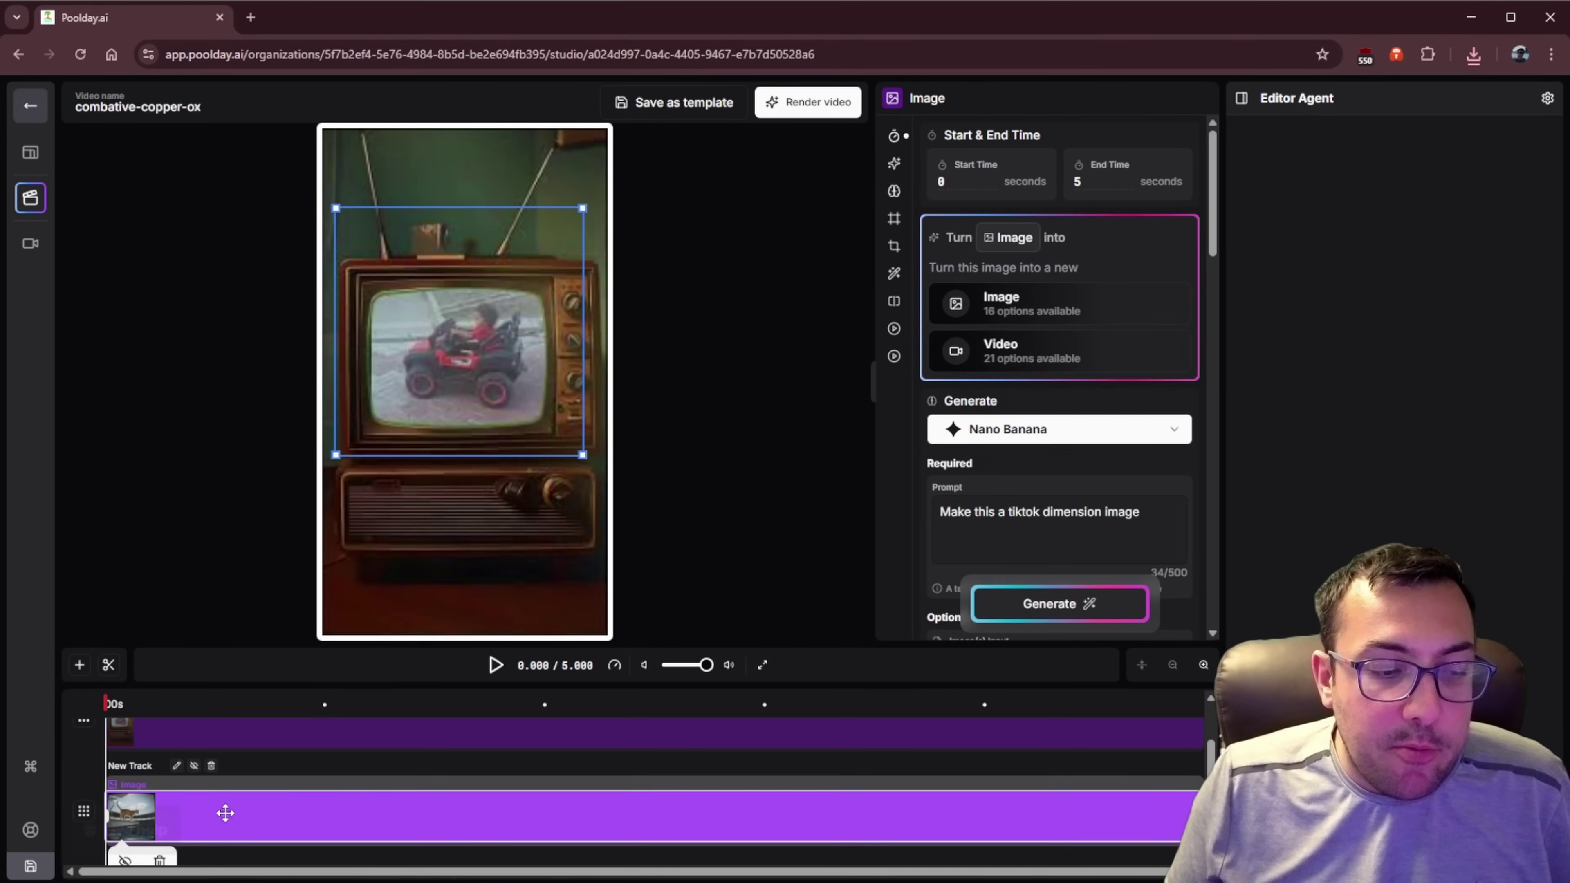
drag(229, 809, 241, 745)
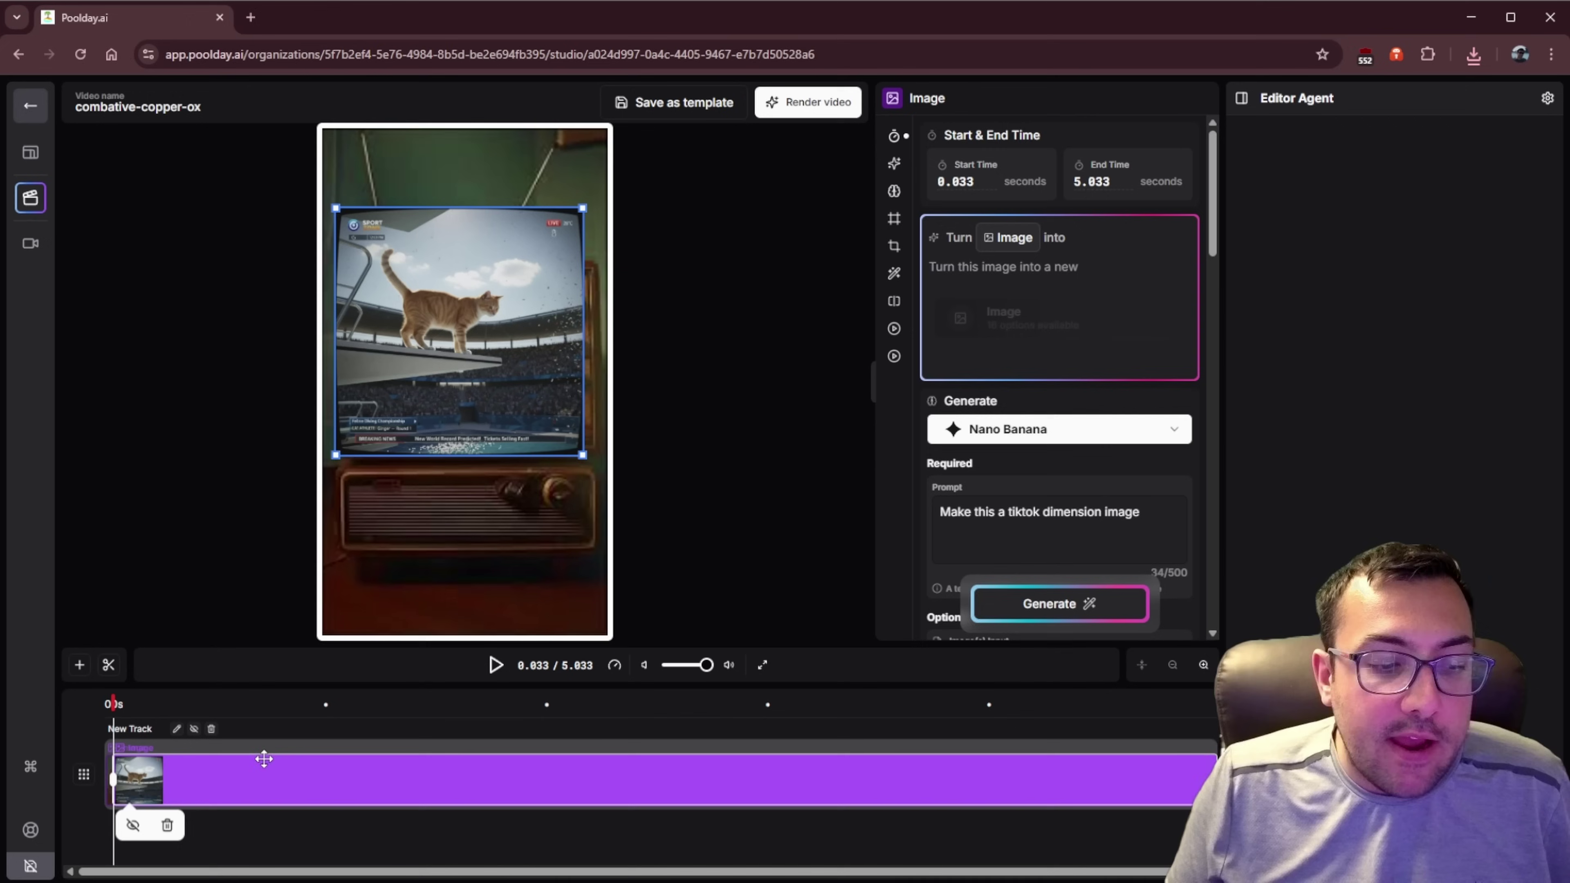
Step: Shrink the cat image and position it over the vintage television's screen
drag(583, 446, 504, 377)
drag(426, 338, 461, 409)
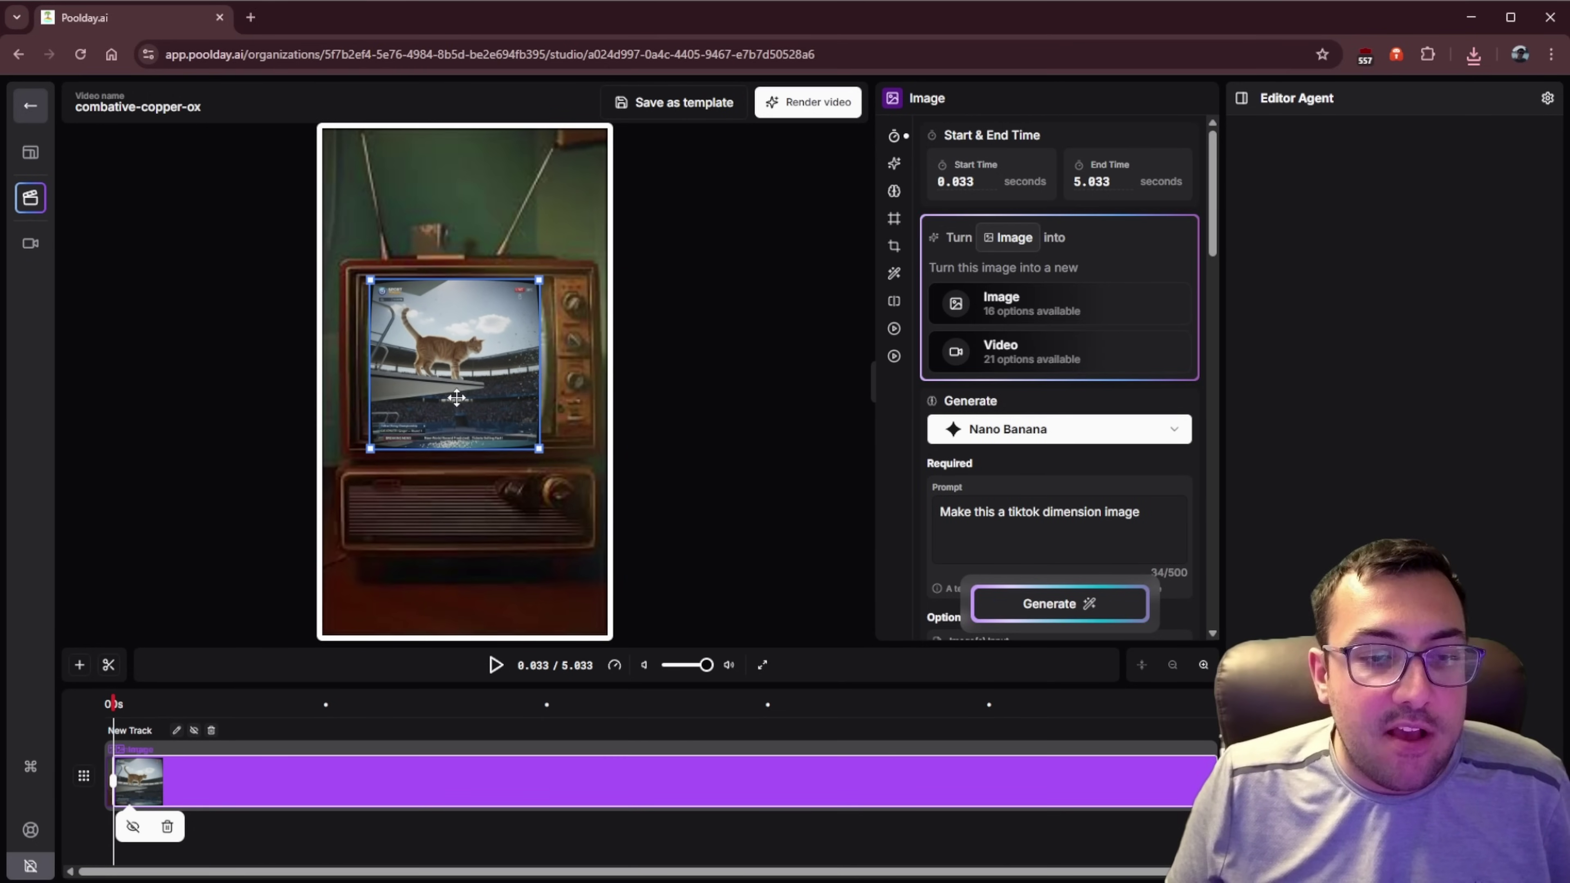
drag(539, 448, 512, 423)
drag(404, 364, 424, 372)
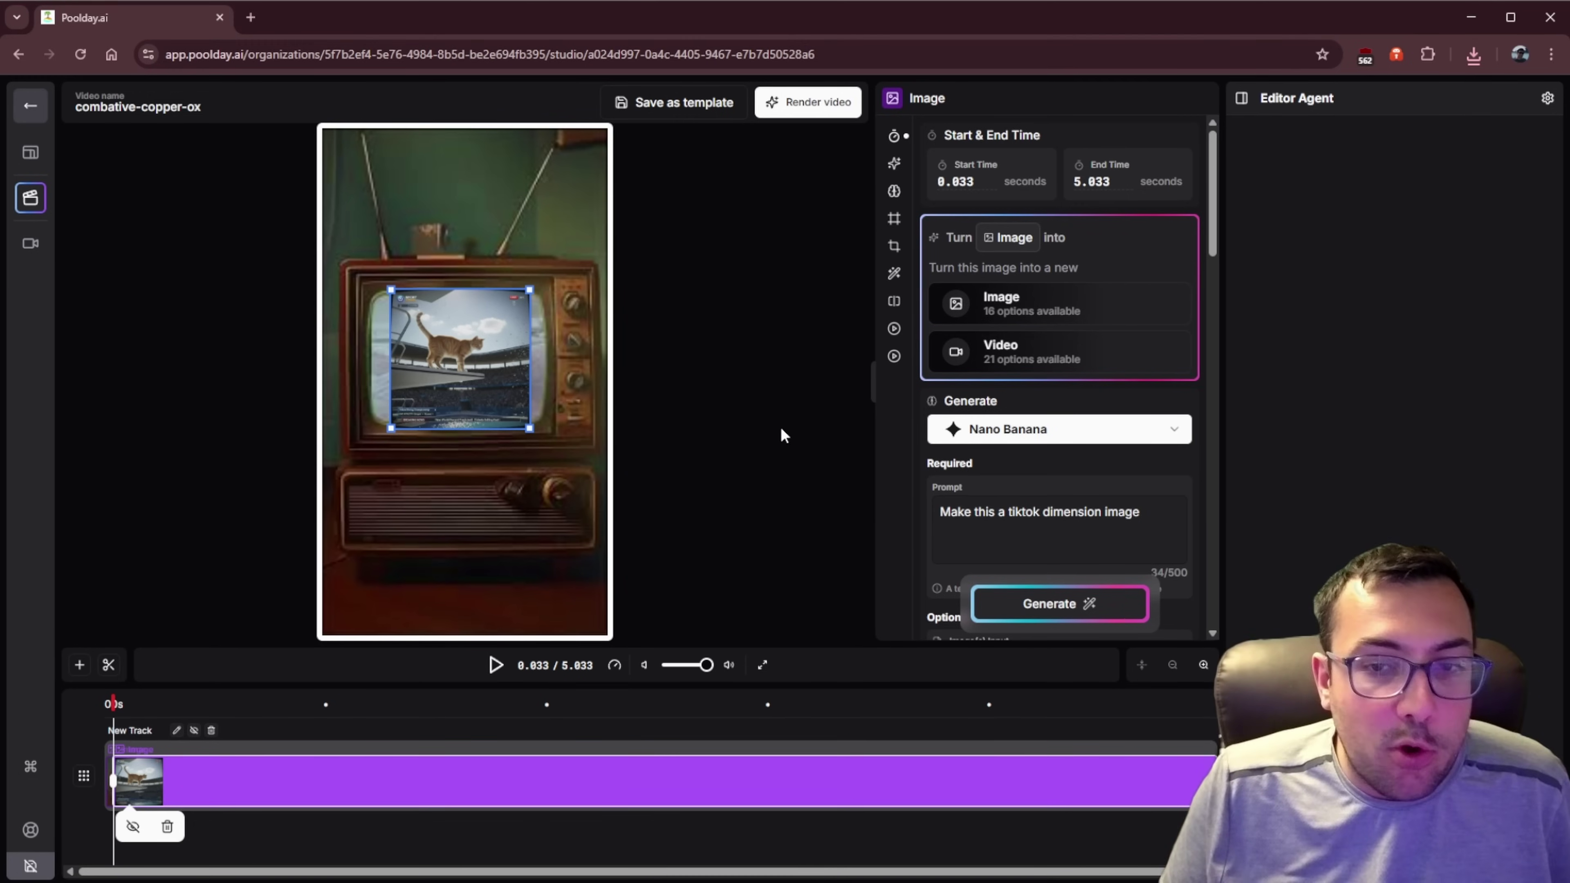
Step: Set the cat image's rounded corners to the Medium preset
scroll(1045, 443, down, 6)
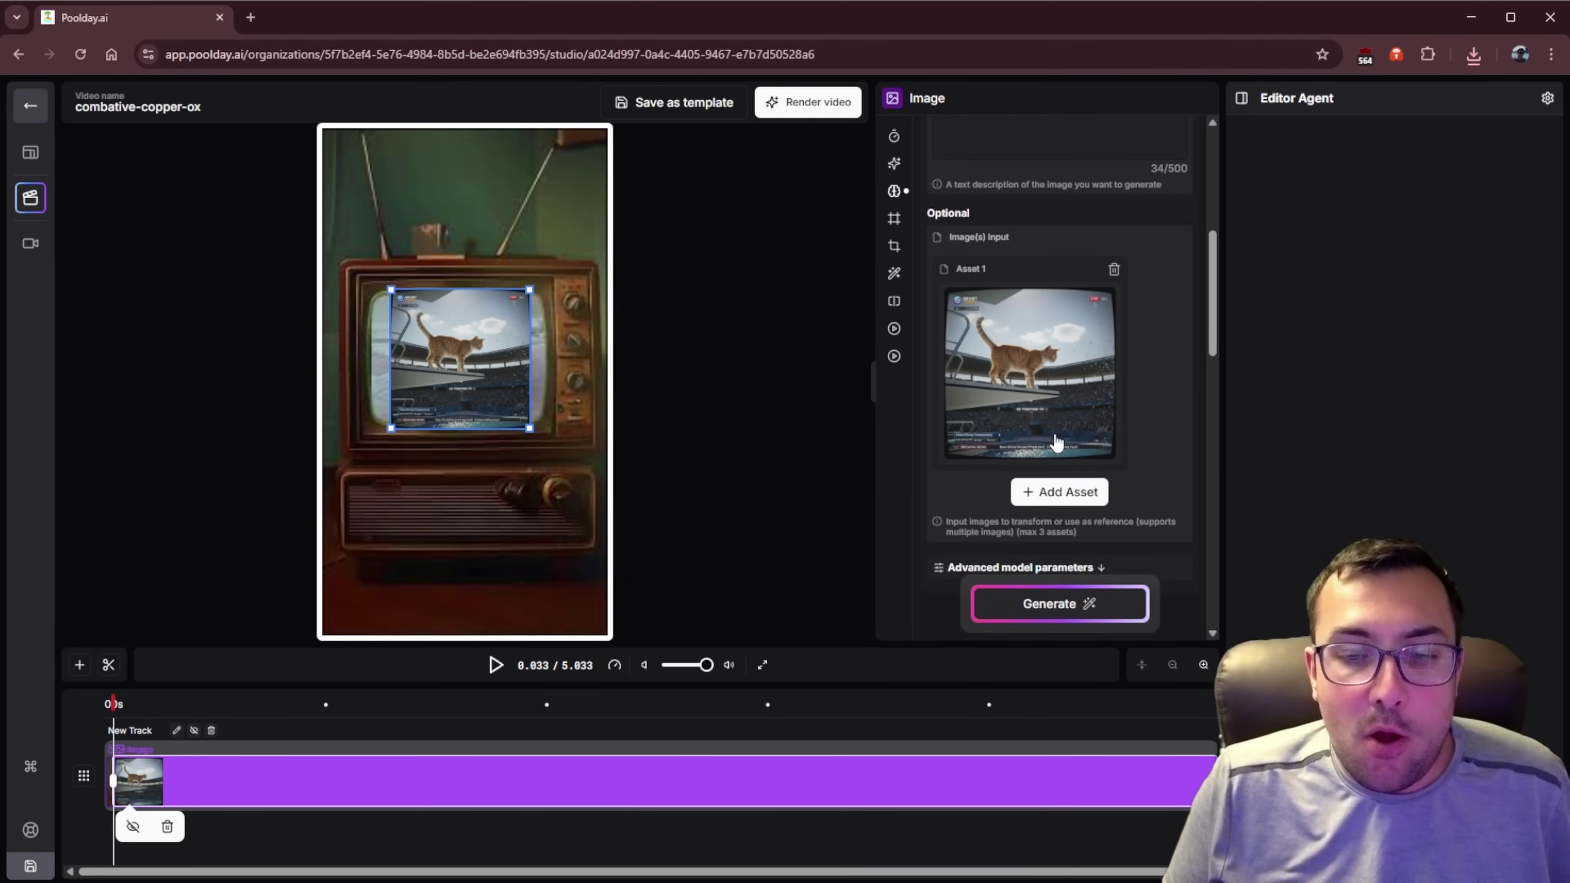
scroll(1056, 442, down, 6)
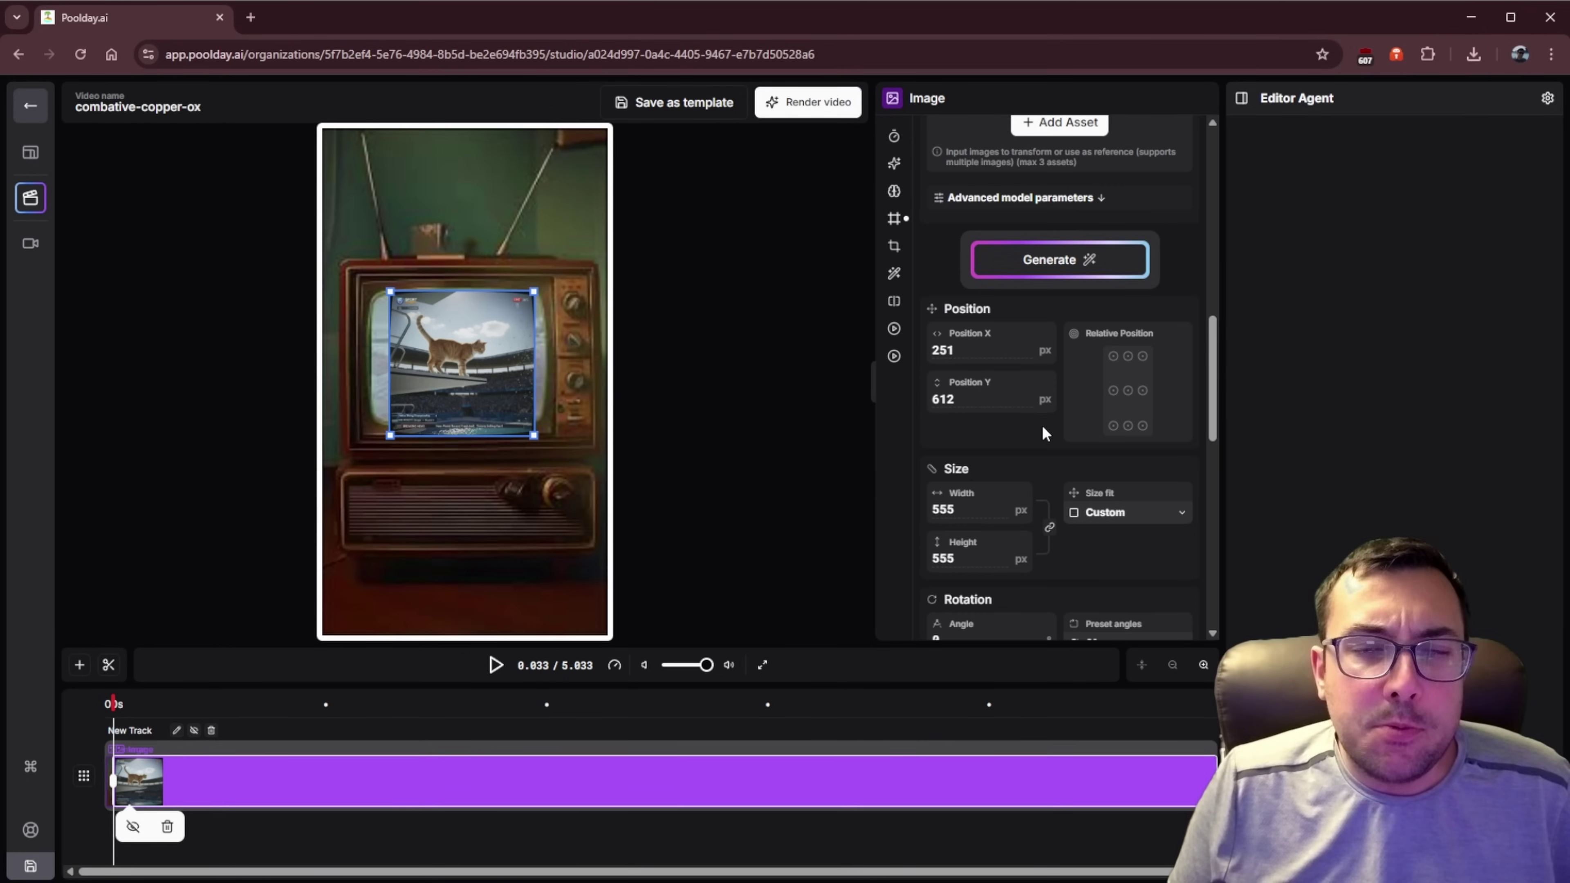
scroll(1043, 433, down, 3)
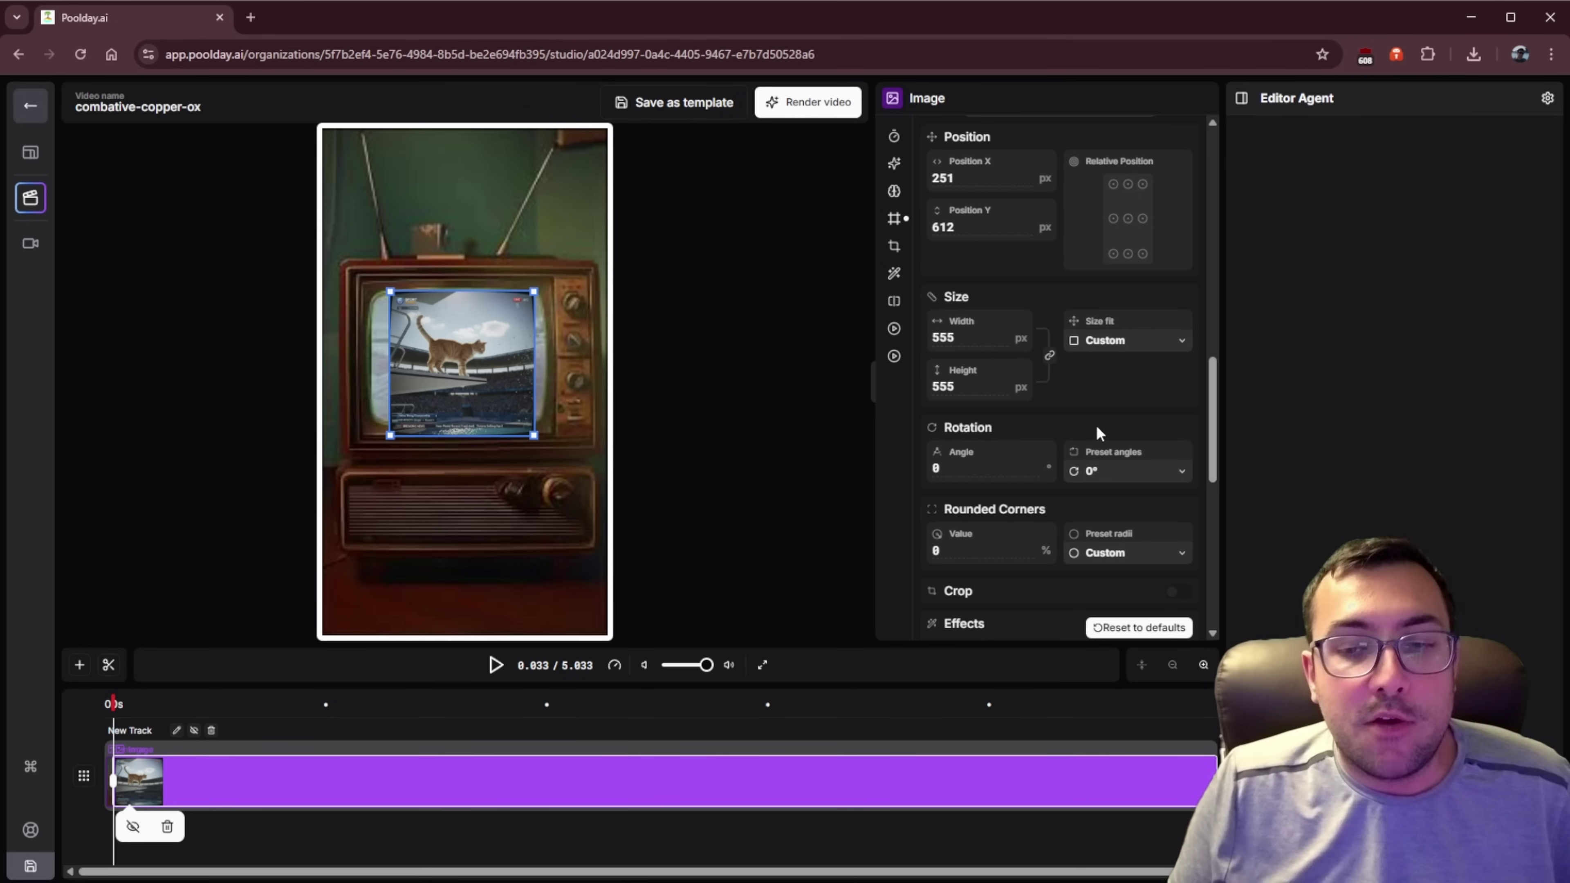
scroll(1106, 417, down, 2)
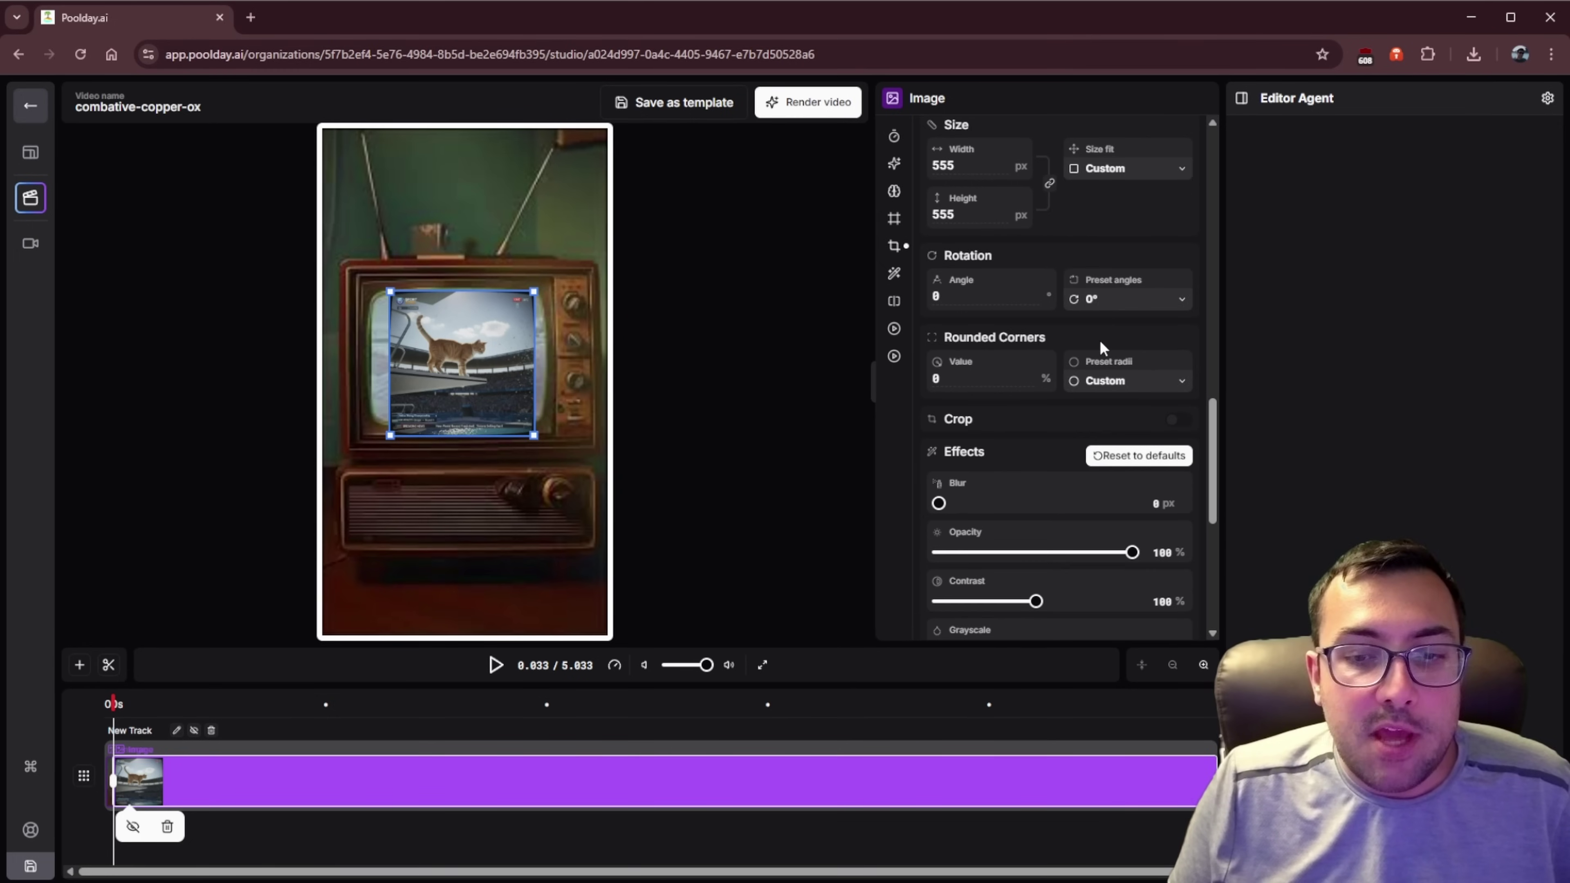
scroll(1103, 334, down, 2)
click(1115, 289)
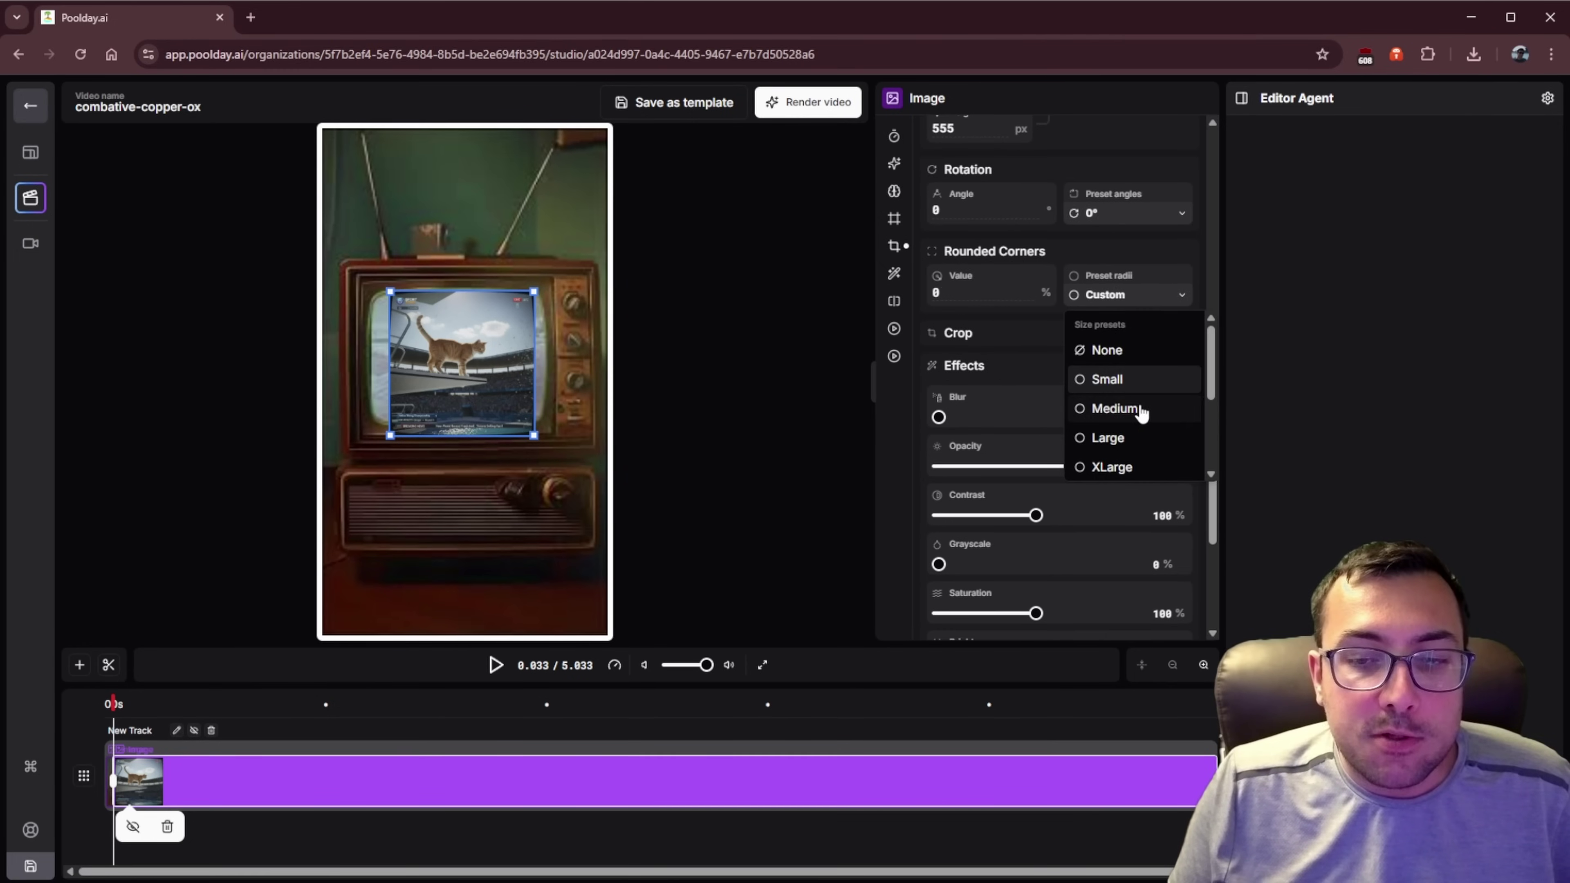
click(1116, 409)
click(569, 371)
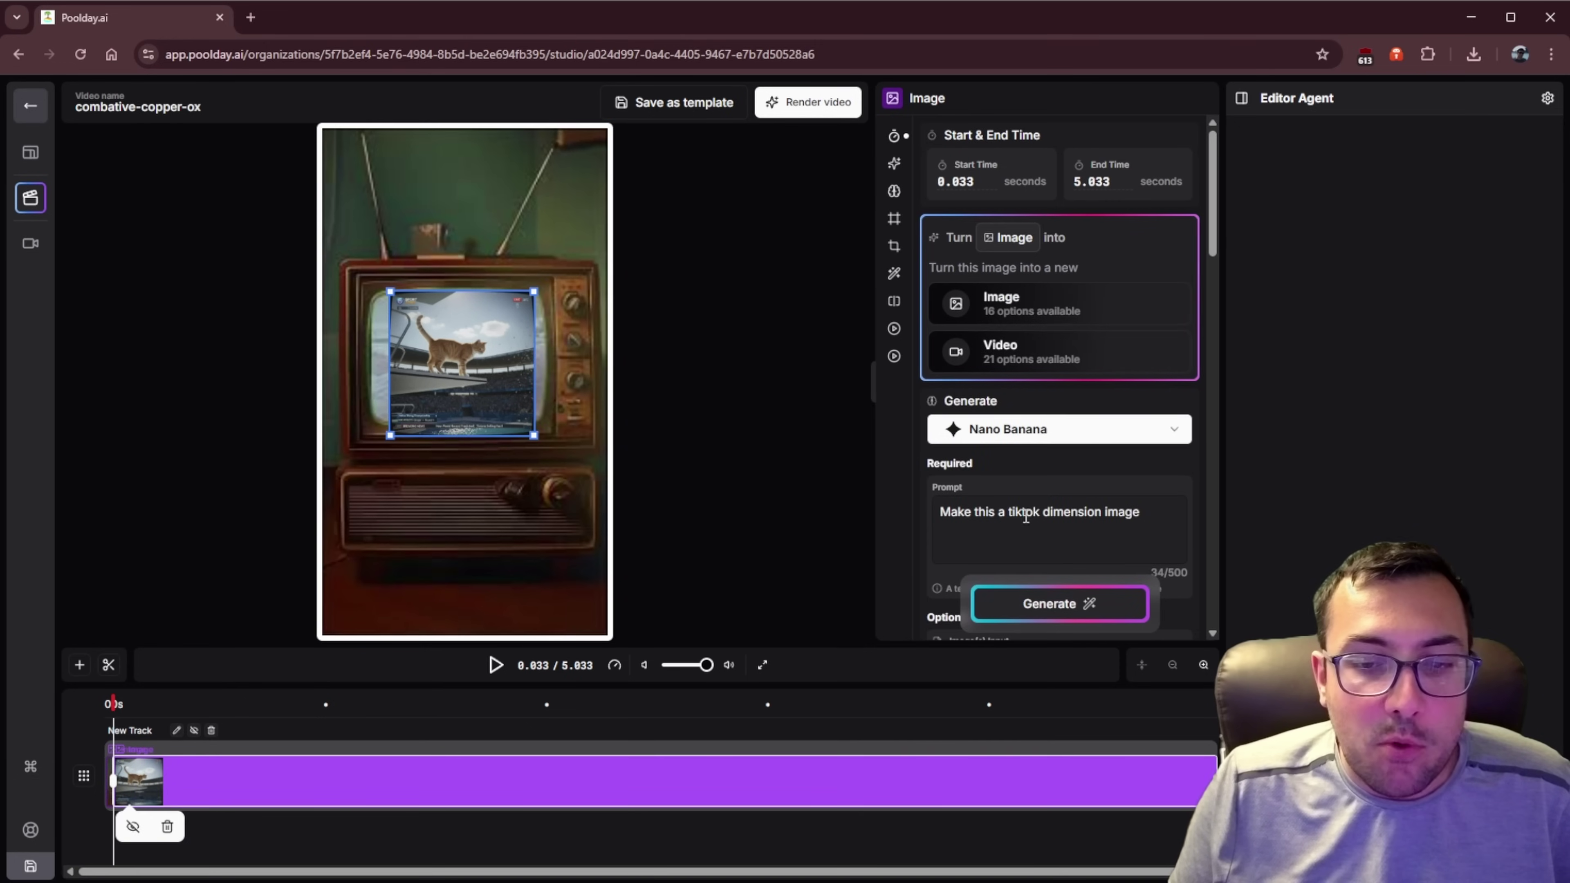
Step: Set the cat image's rounded corners to the XLarge preset
scroll(1106, 467, down, 5)
scroll(1106, 467, down, 4)
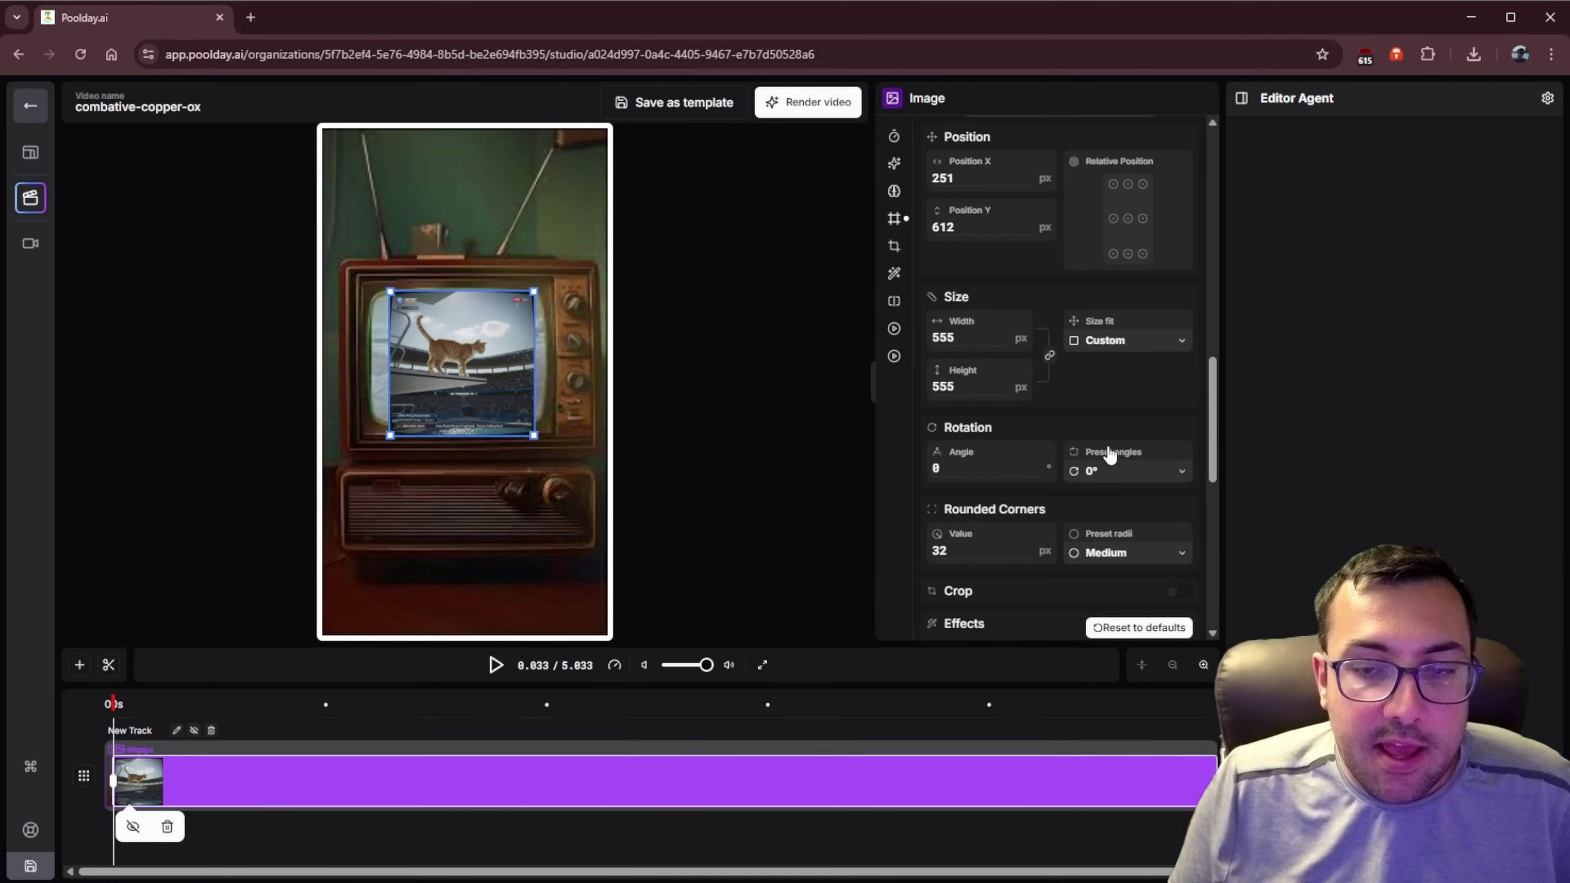
scroll(1113, 448, down, 5)
click(1135, 224)
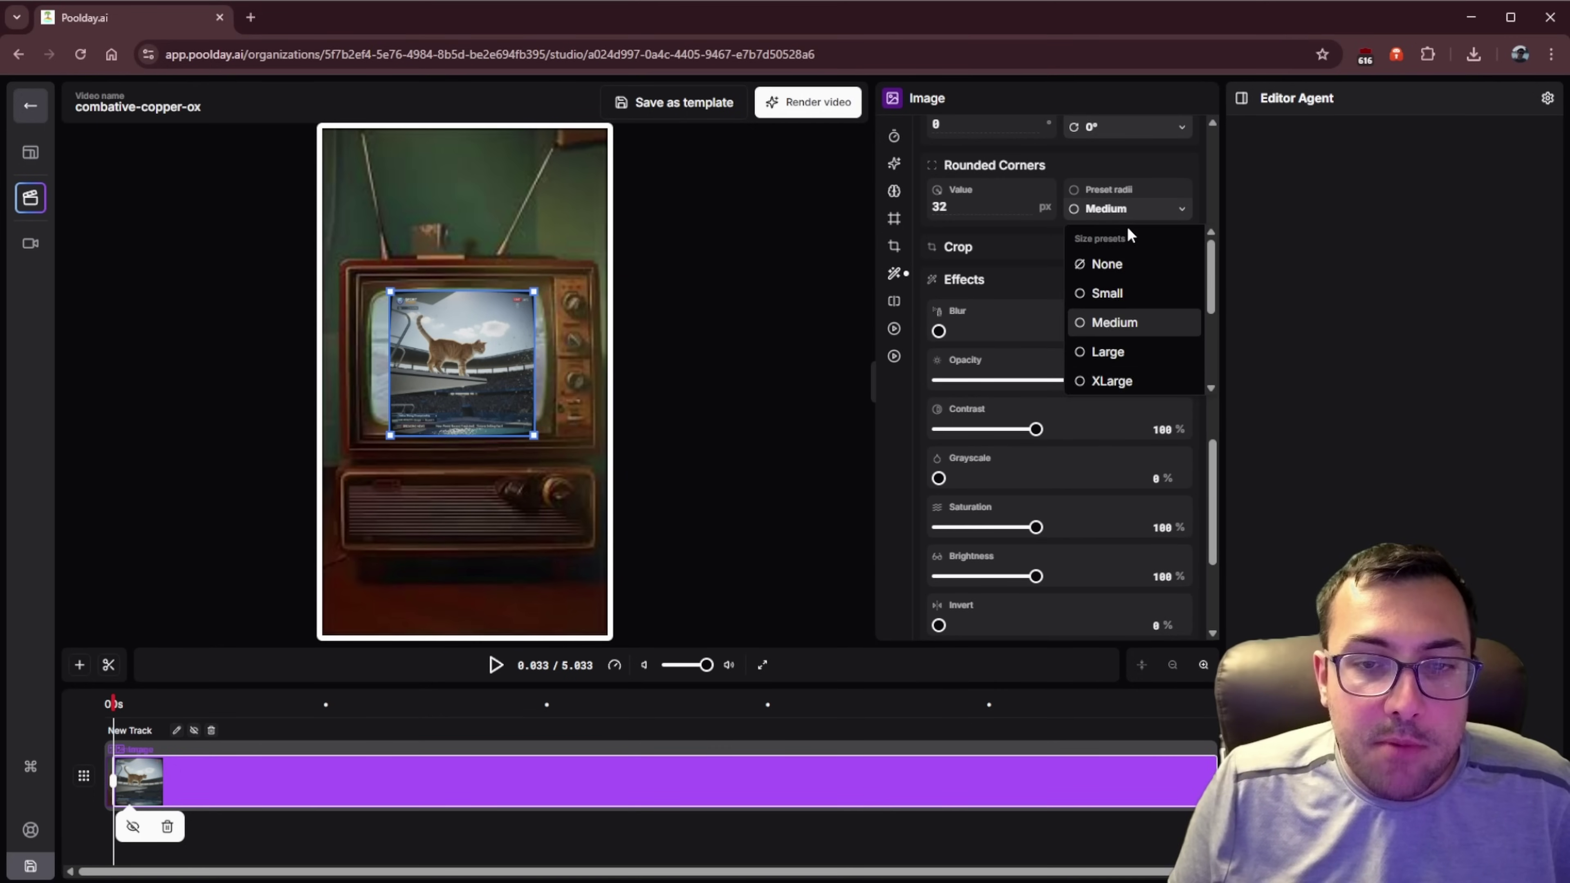
click(1138, 383)
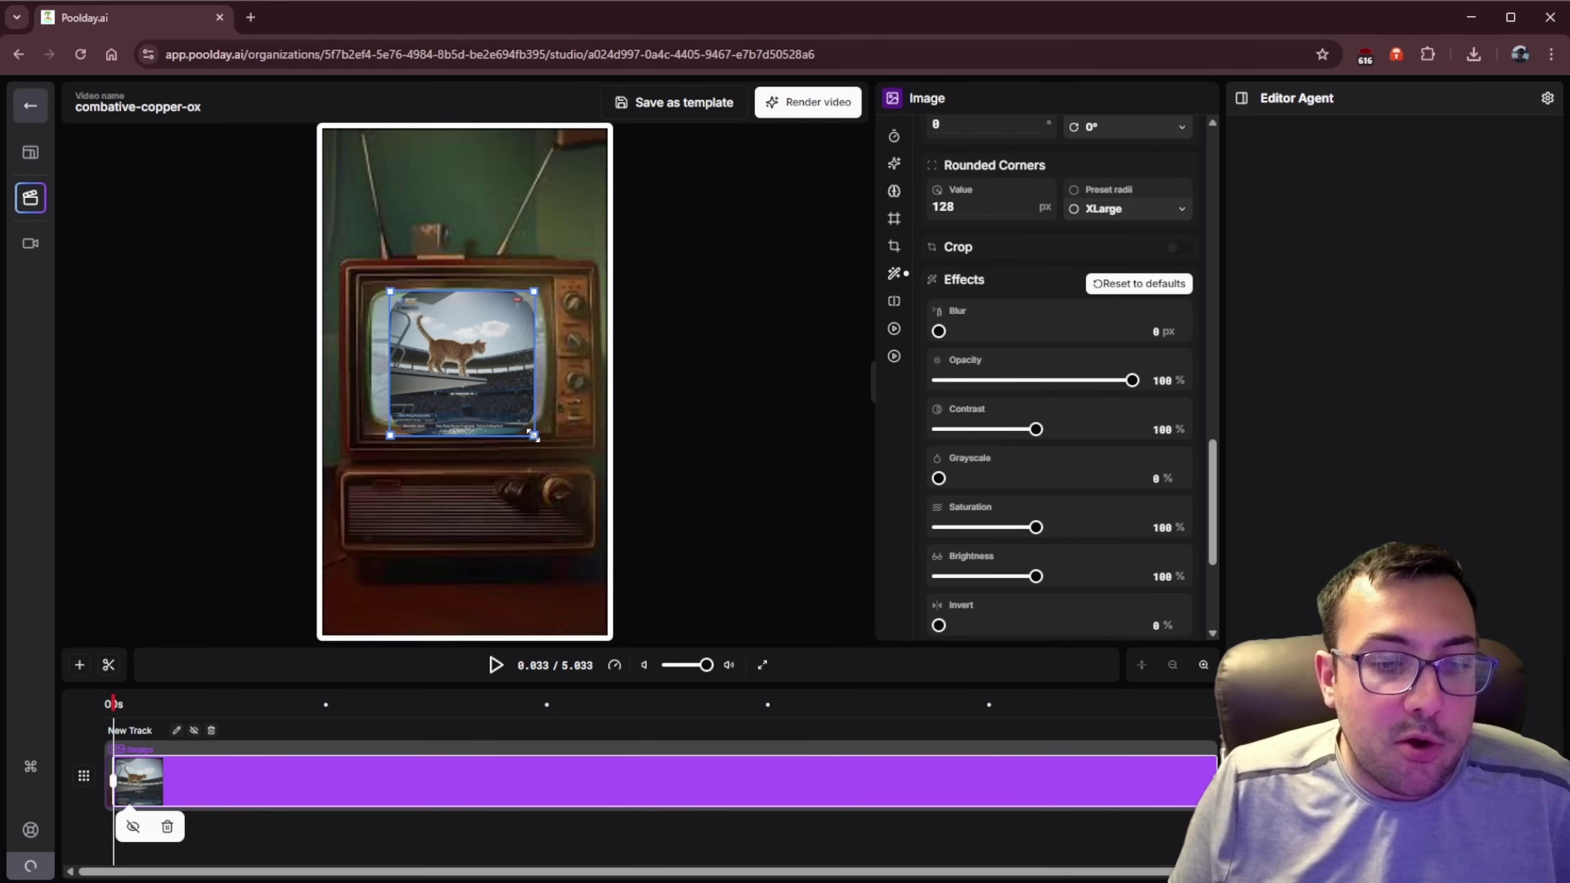
Step: Enlarge the cat image slightly and recentre it to cover the television's screen
drag(534, 436, 549, 450)
drag(461, 399, 455, 392)
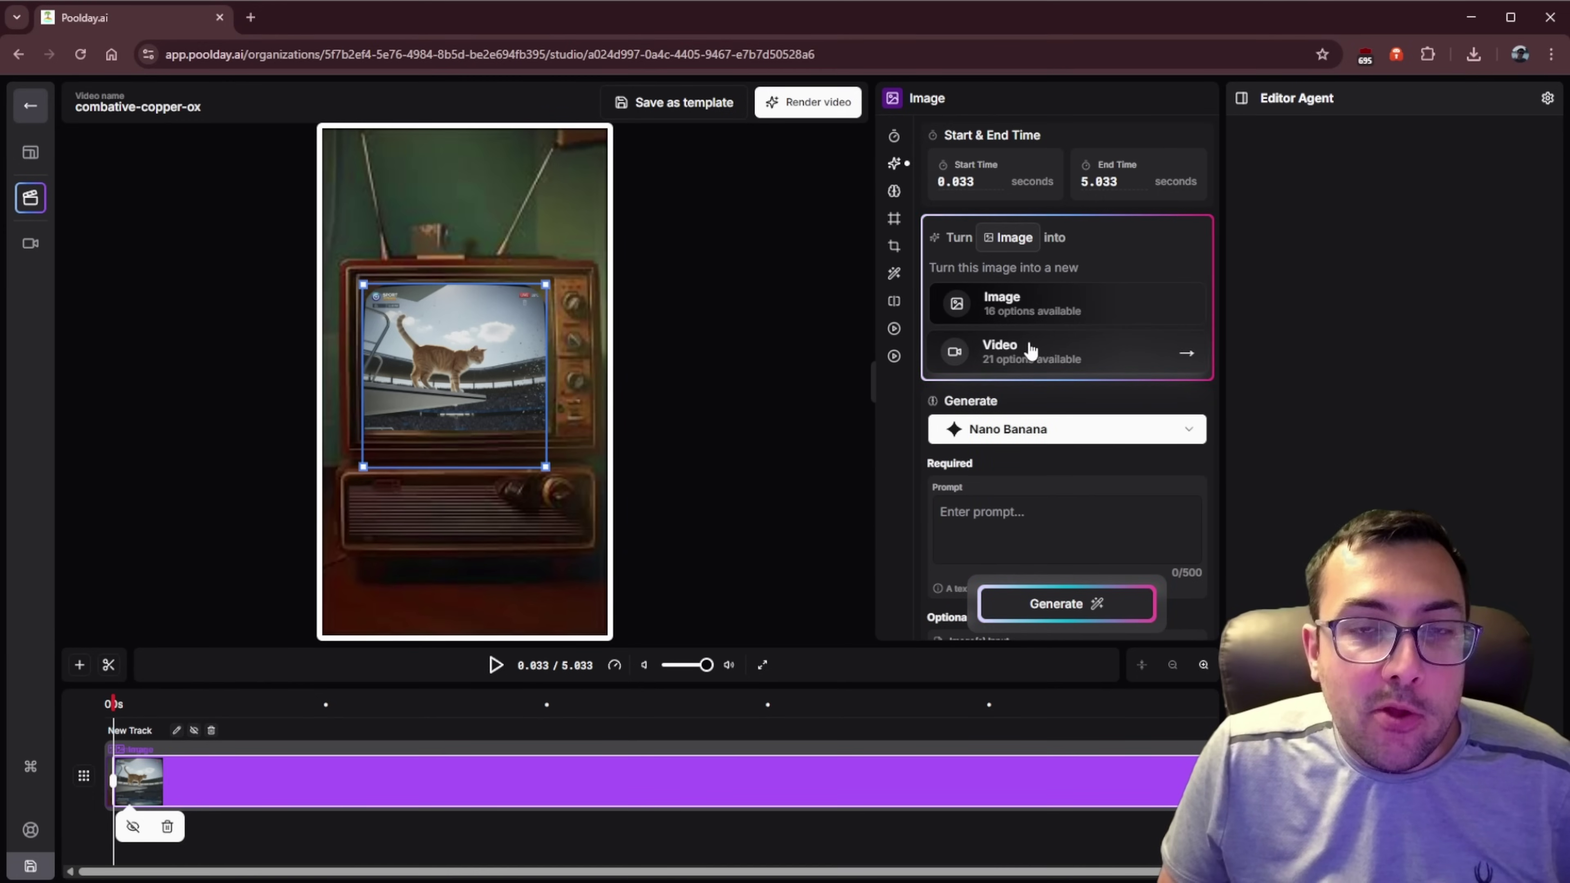
Step: Turn the cat image into a new video element using the Veo 3 model
click(1019, 356)
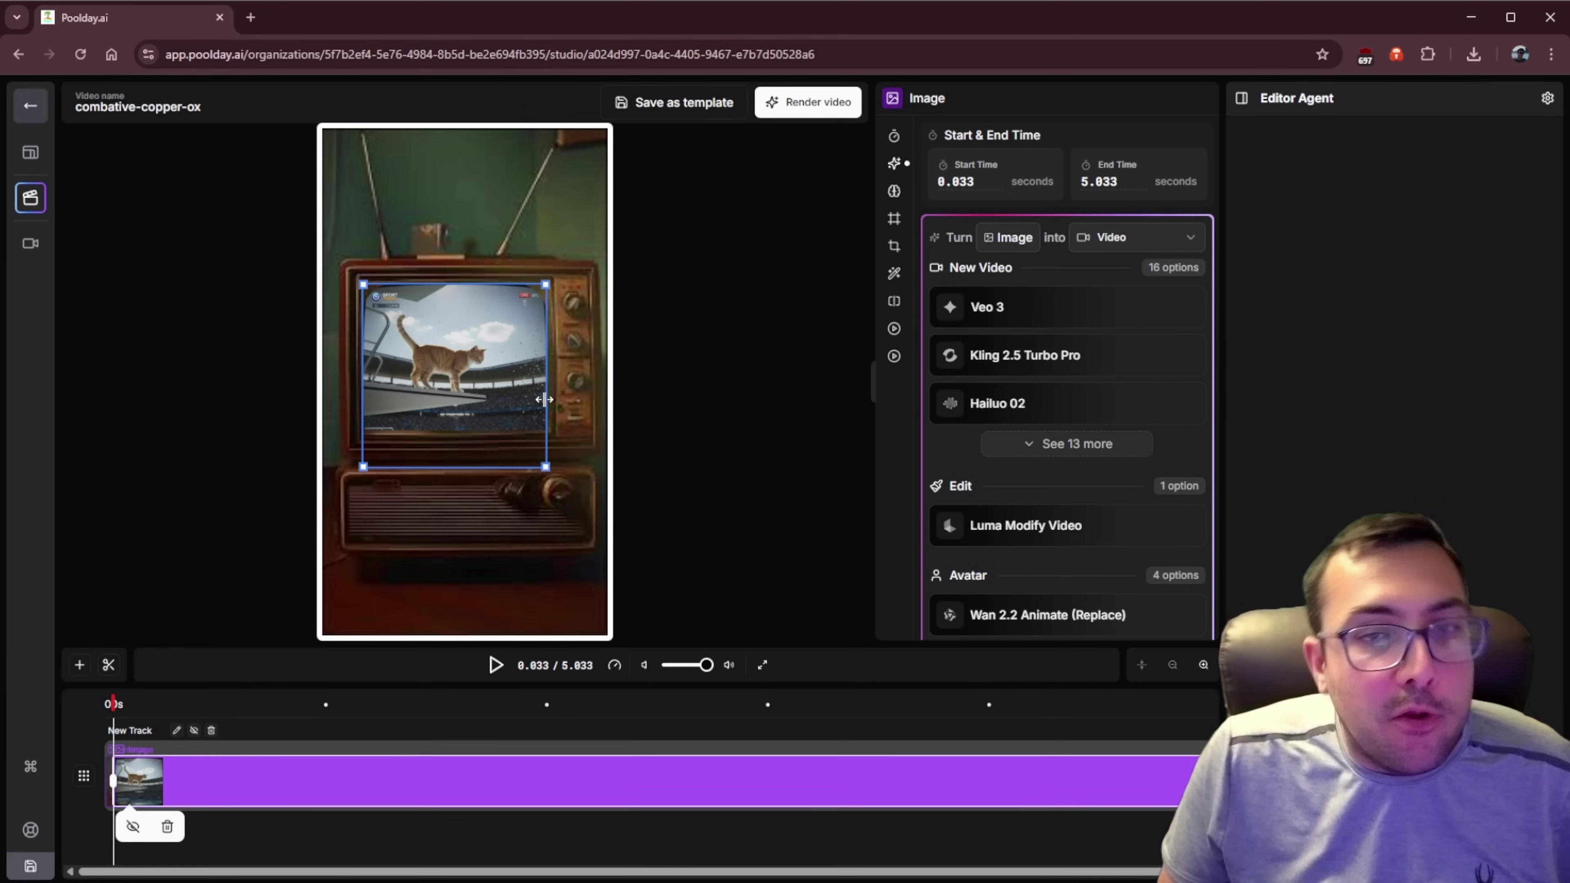
mouse_move(1106, 315)
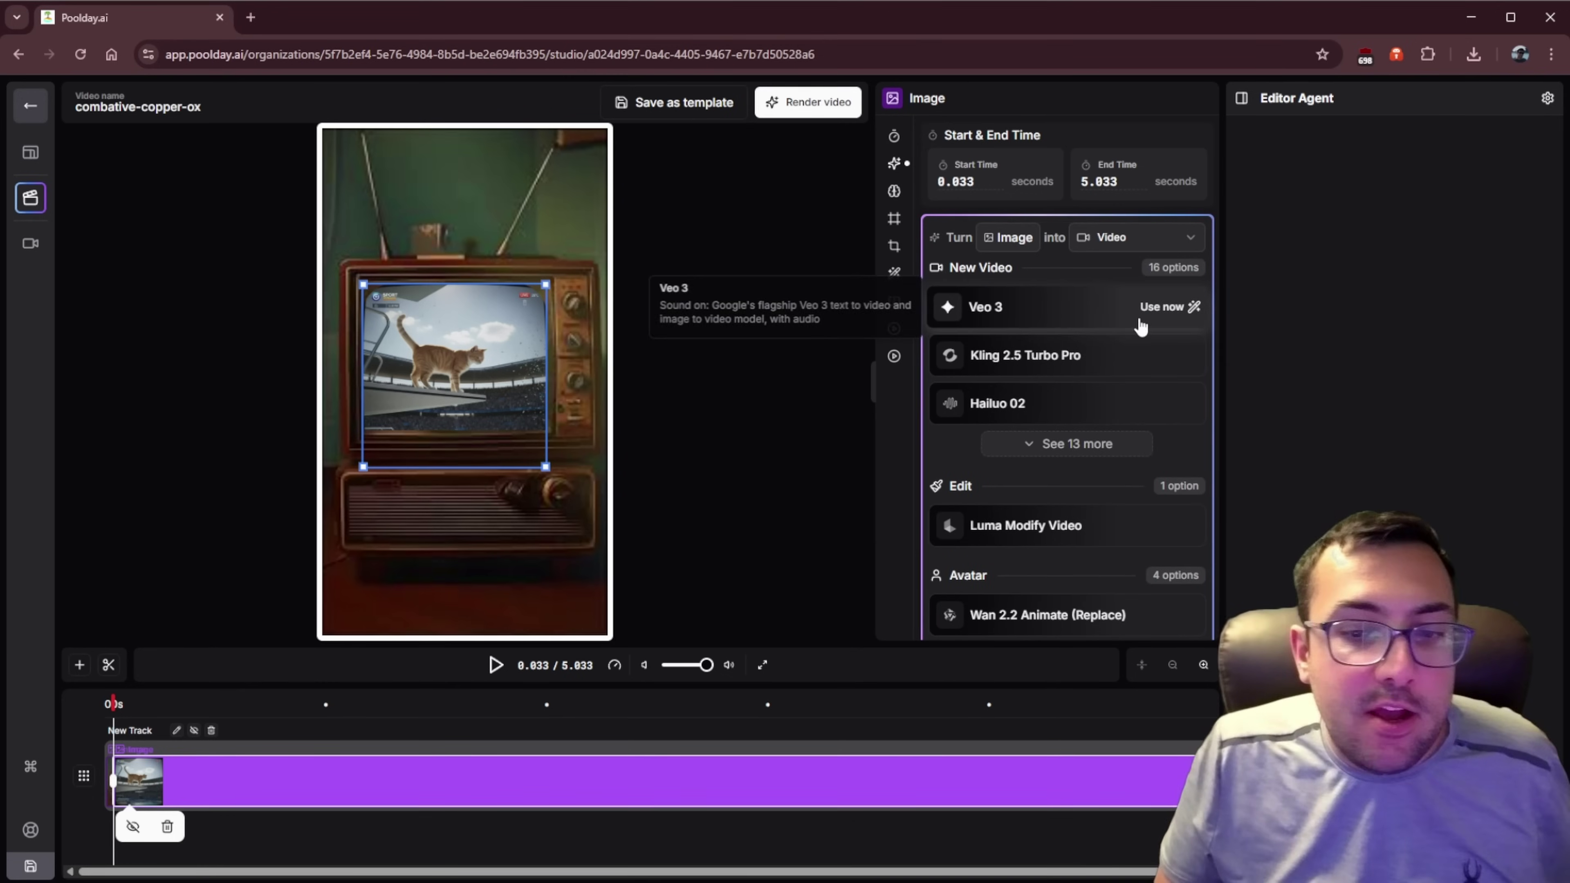
click(1085, 444)
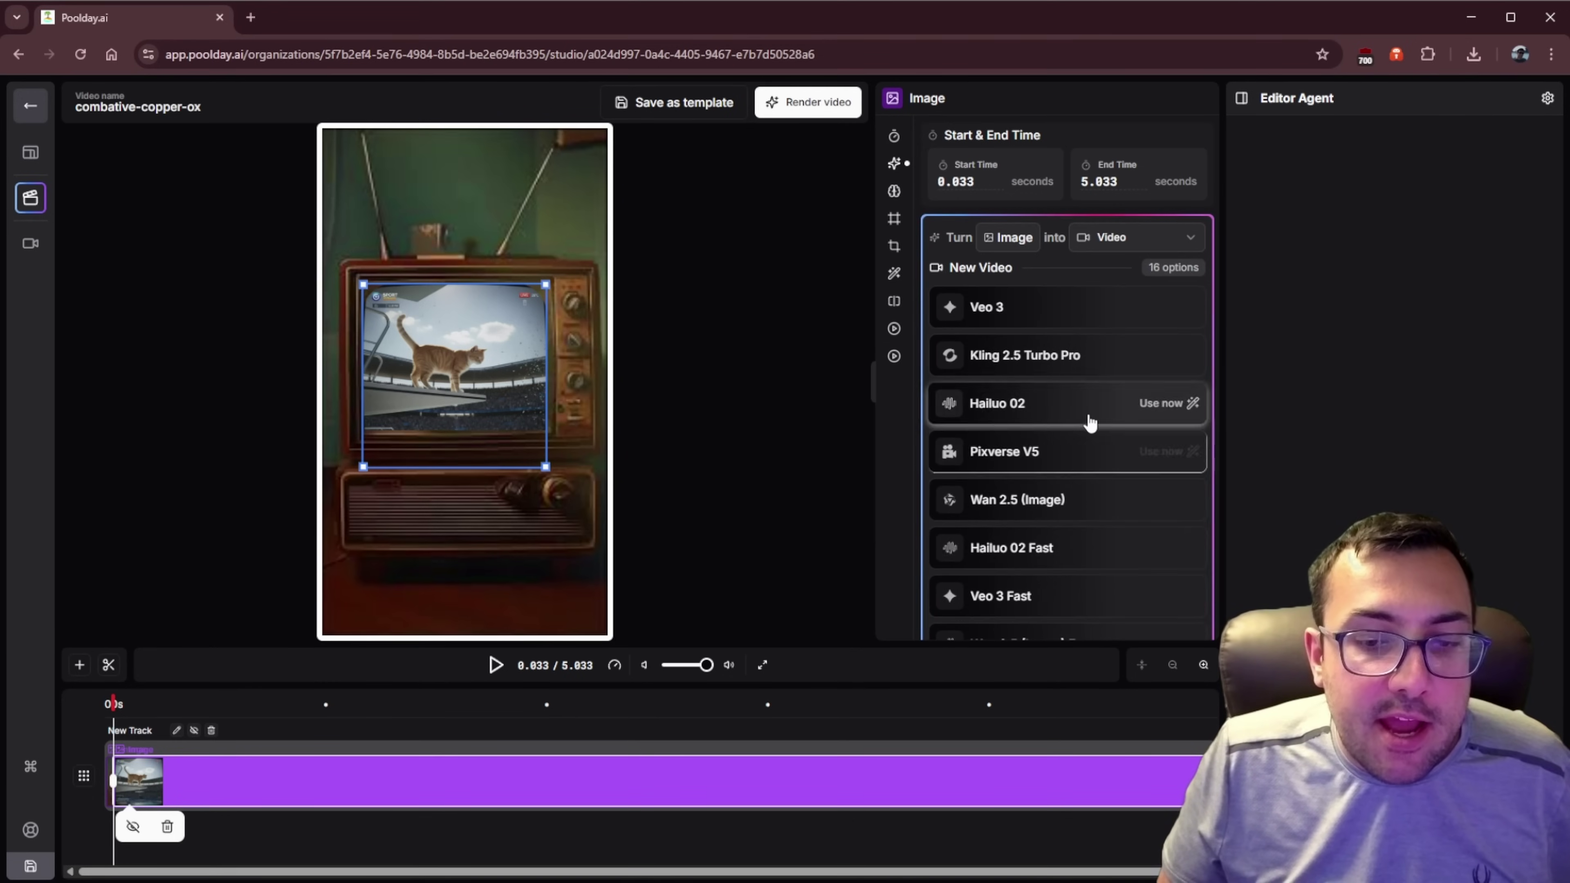
scroll(1088, 417, down, 3)
scroll(1090, 422, down, 5)
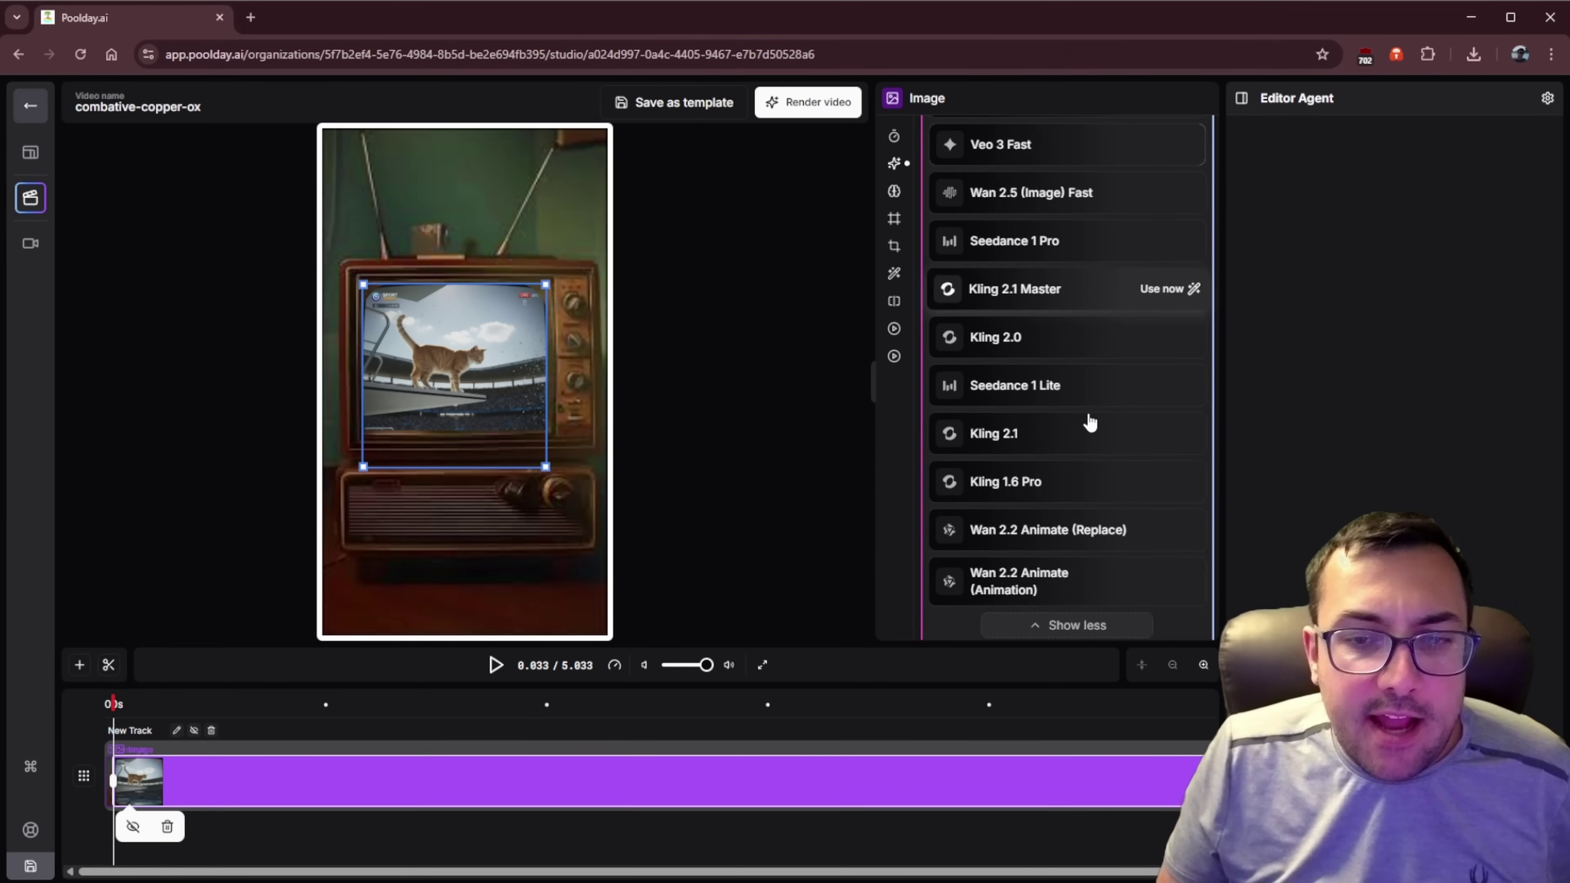
scroll(1089, 422, up, 10)
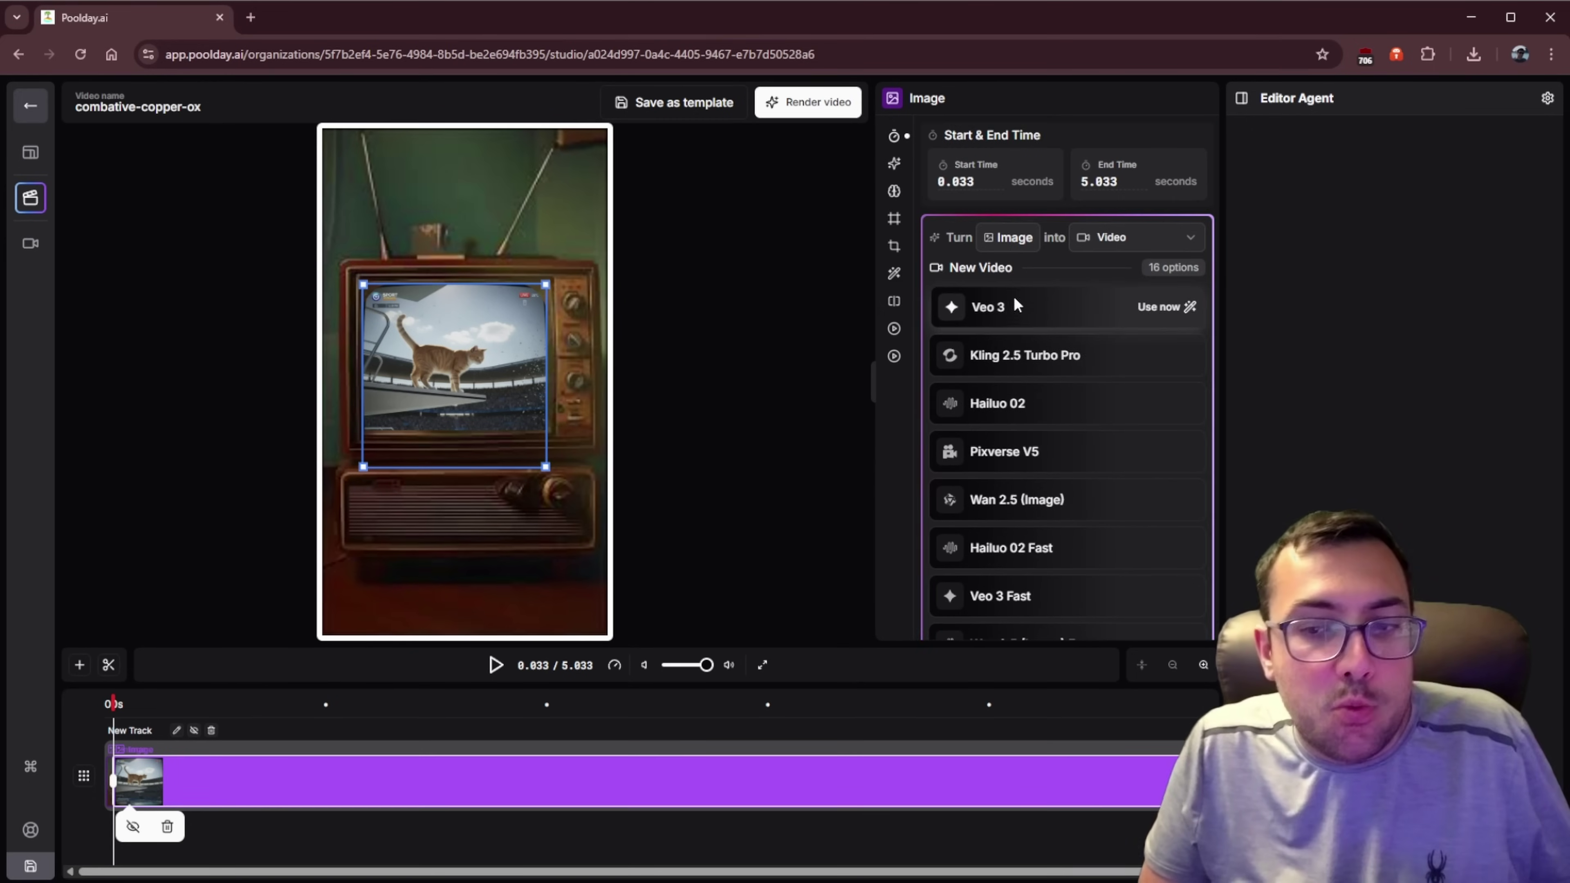
click(1008, 306)
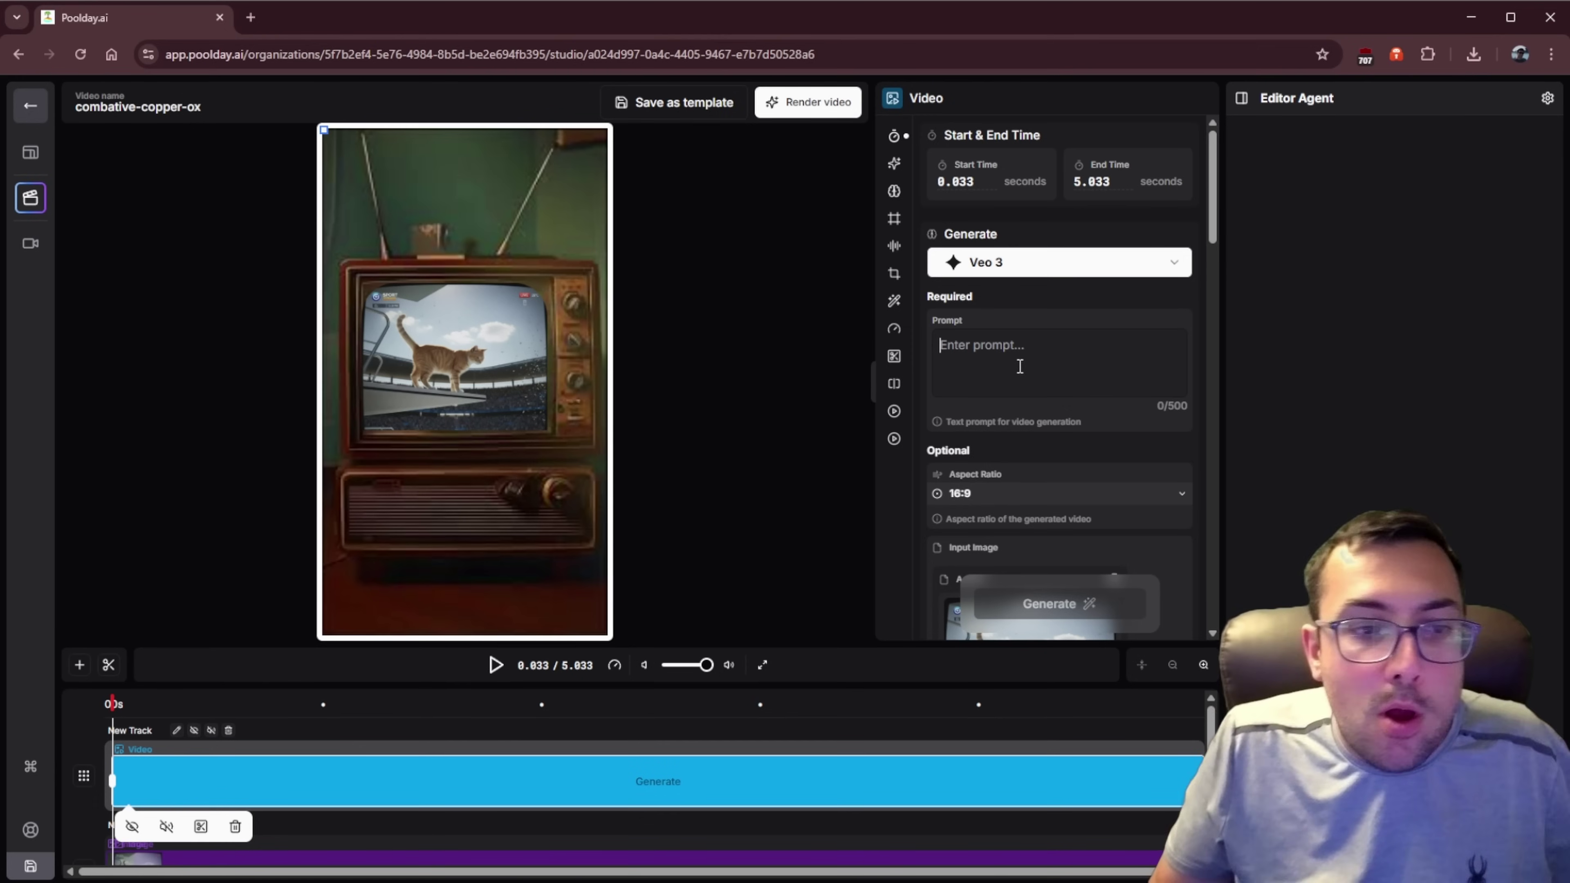
Step: Enter the video prompt "A cat on a diving board at an Olympic swimming pool, performing a perfect dive into the water with a big splash."
text(A cat on a diving board at an Olympic swimming pool, performing a perfect dive into the water with a big splash.)
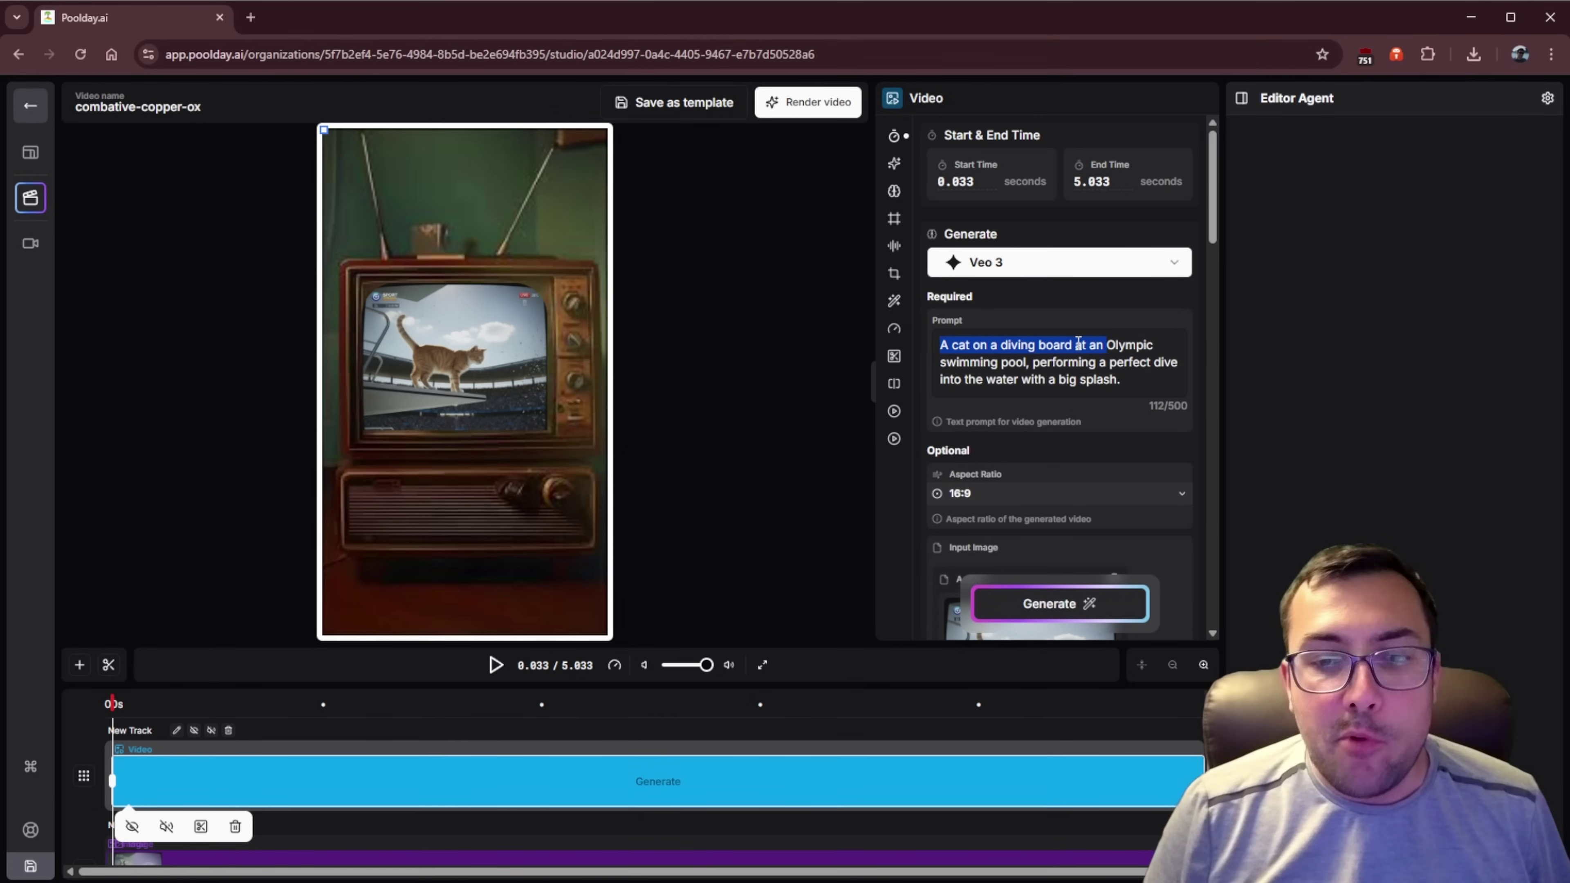
drag(1078, 342, 985, 357)
drag(1175, 362, 1001, 375)
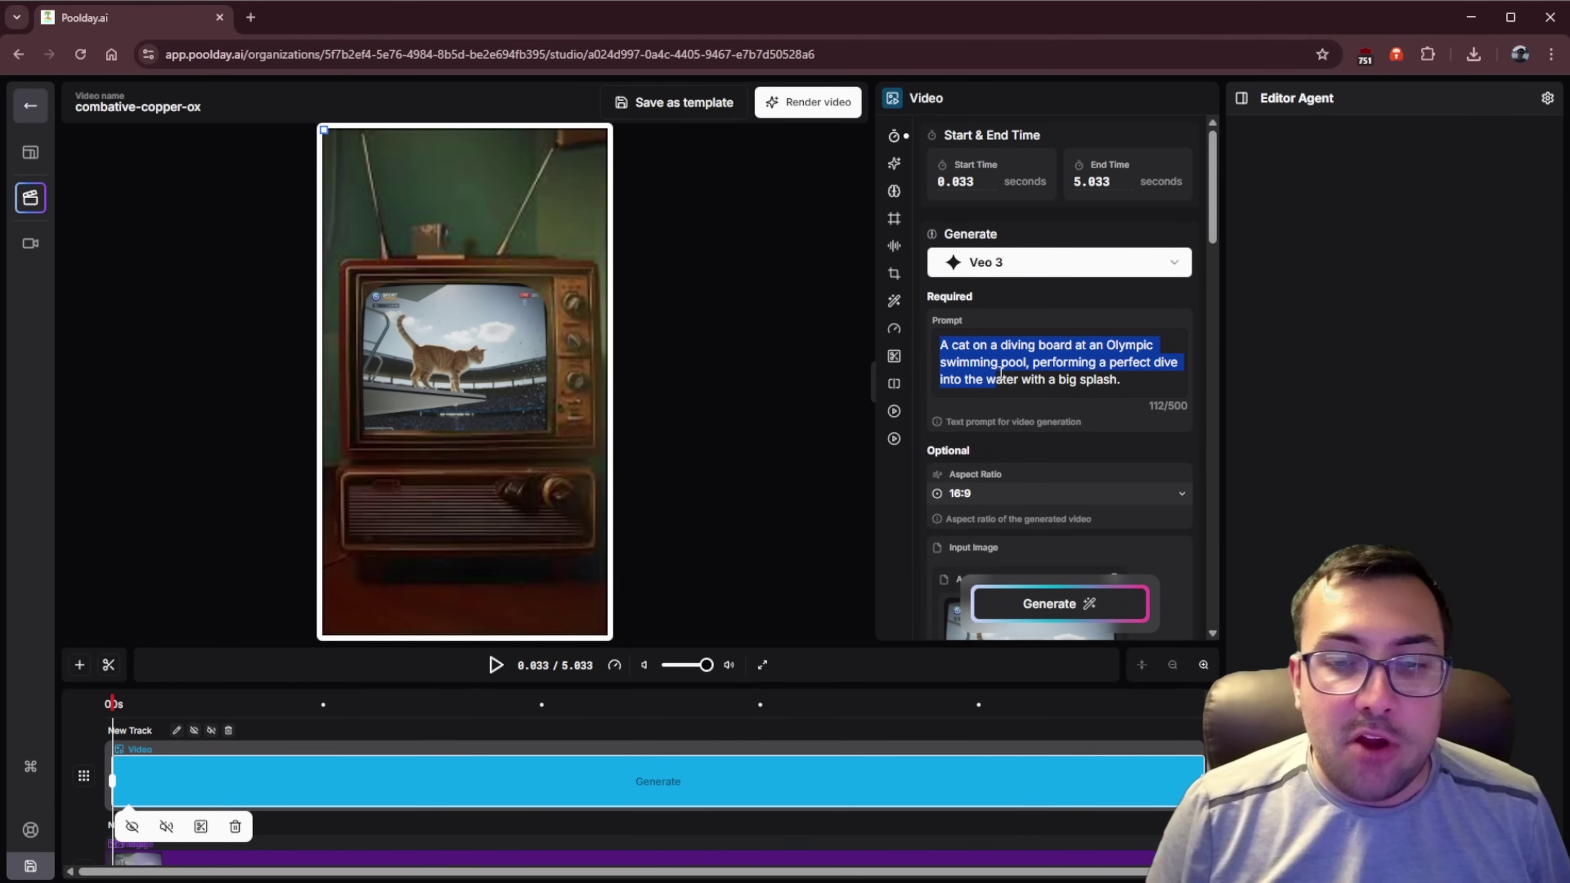
click(1133, 380)
Step: Keep the aspect ratio at 16:9 and generate the Veo 3 video from the cat image
scroll(1104, 420, down, 4)
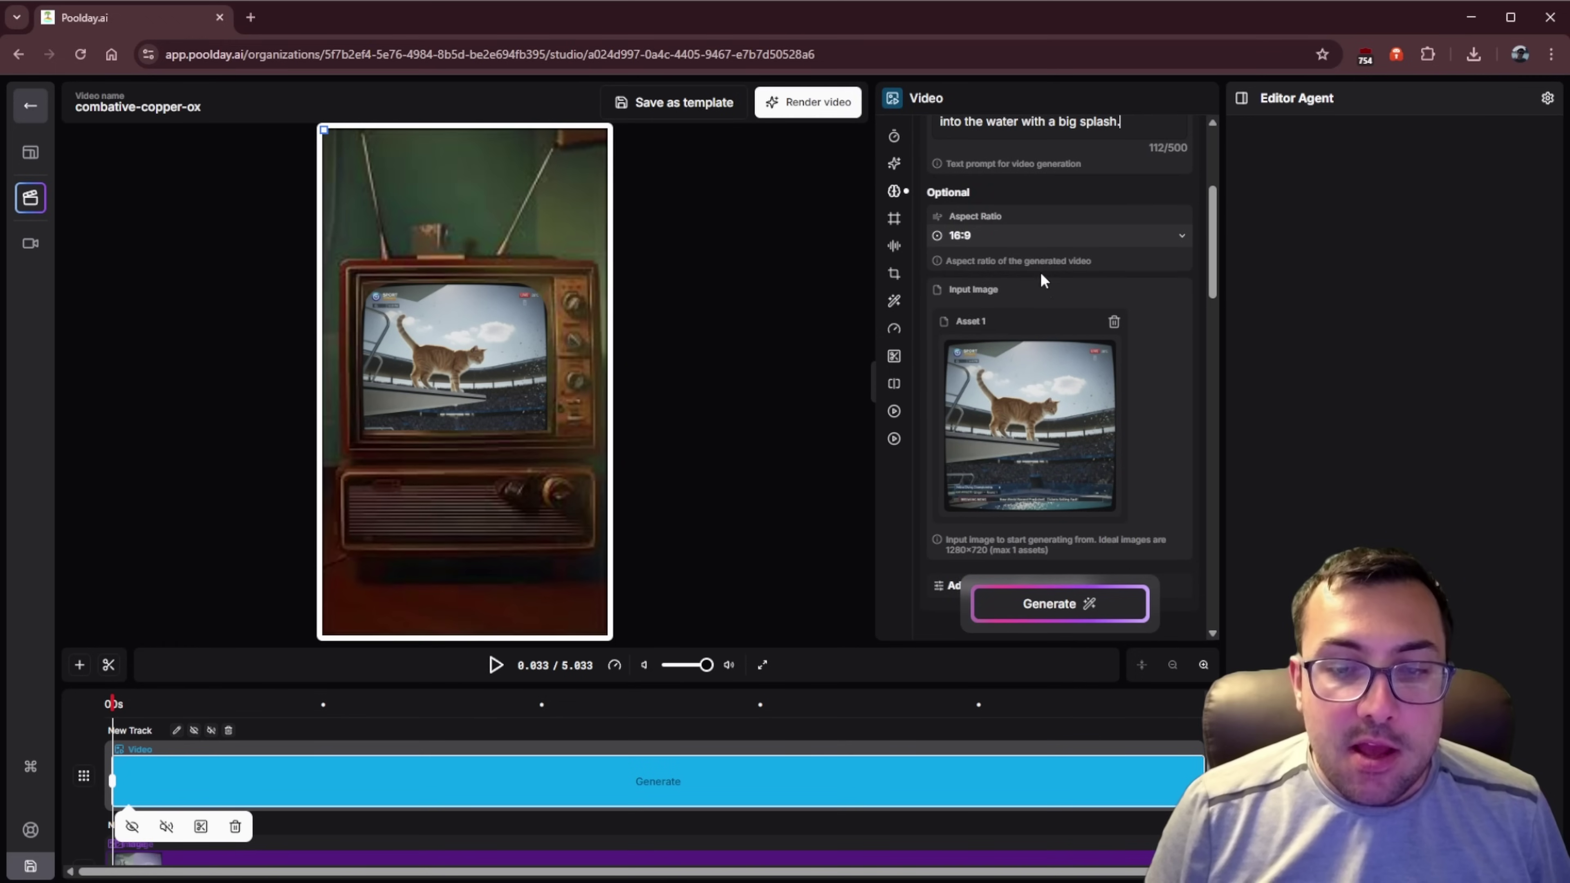
click(1064, 211)
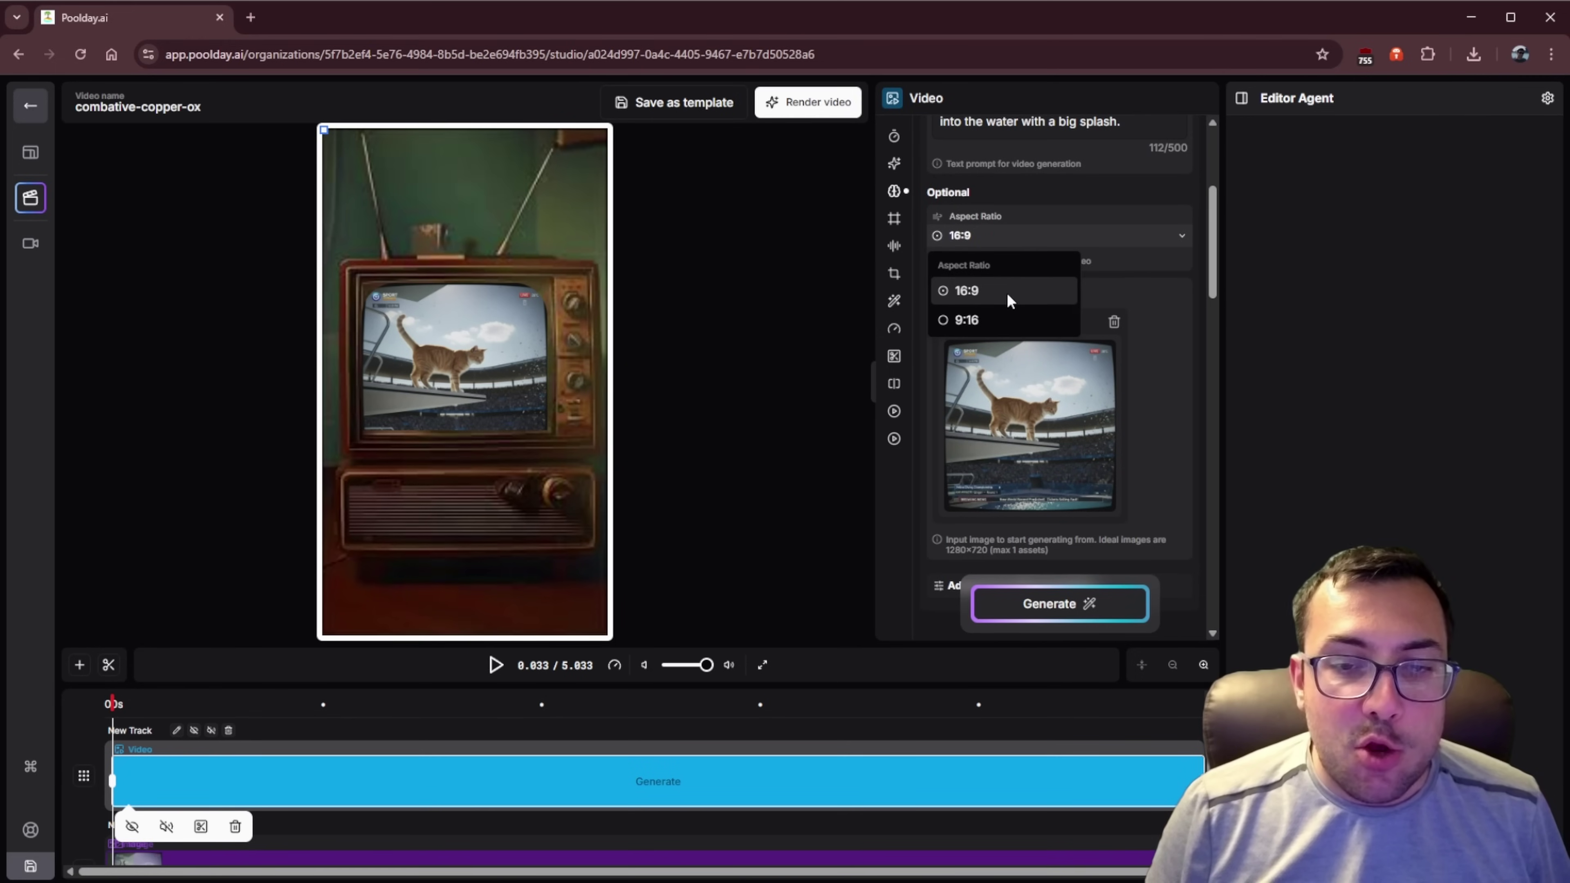
click(1165, 309)
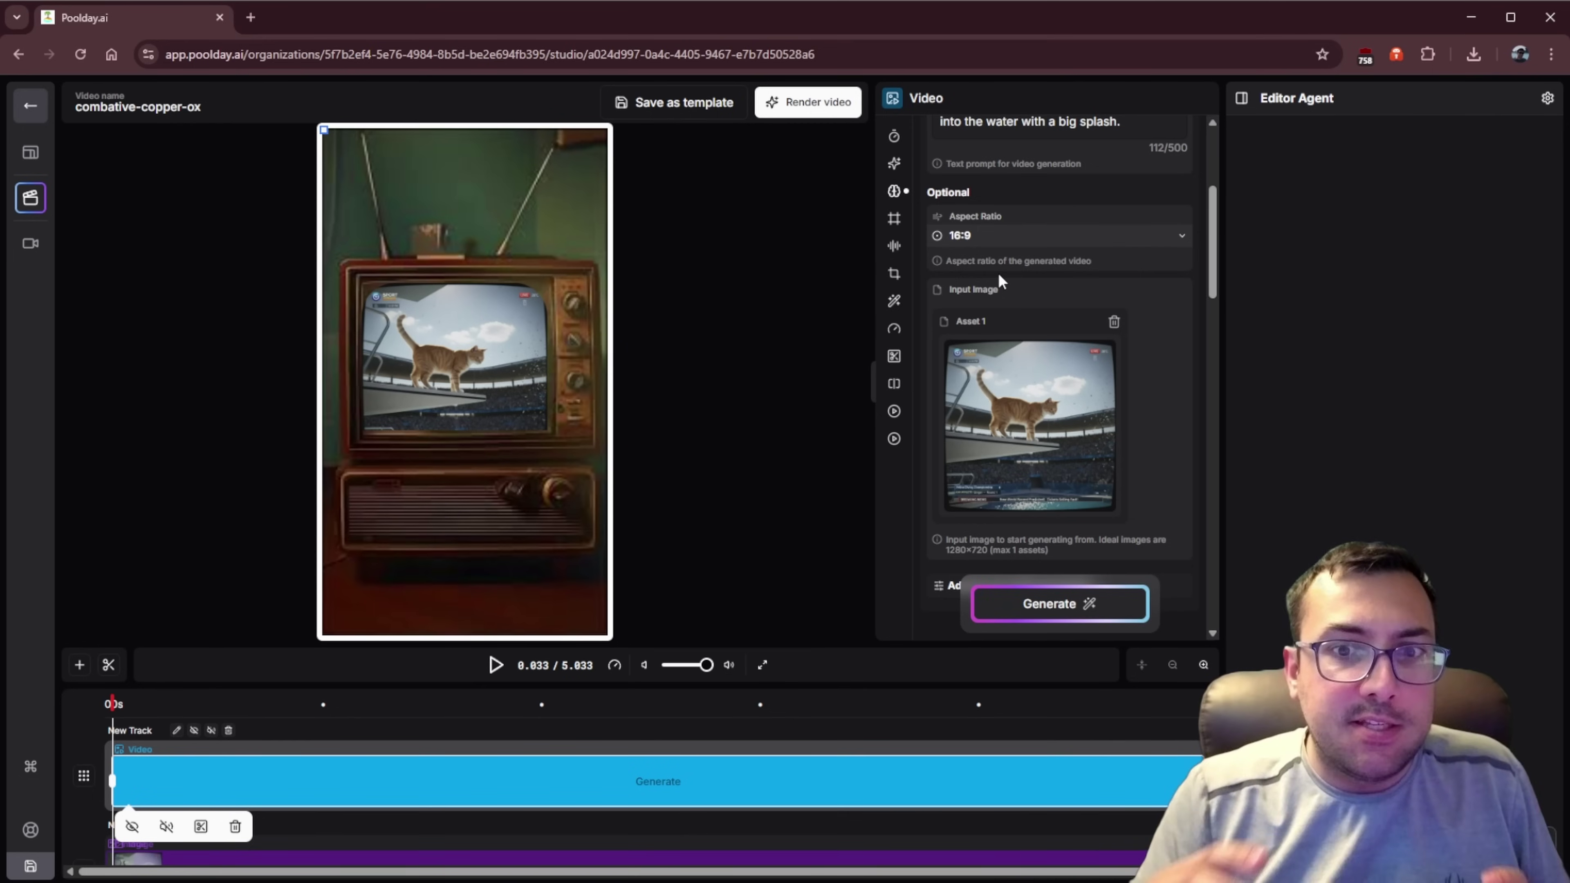
scroll(1045, 346, down, 3)
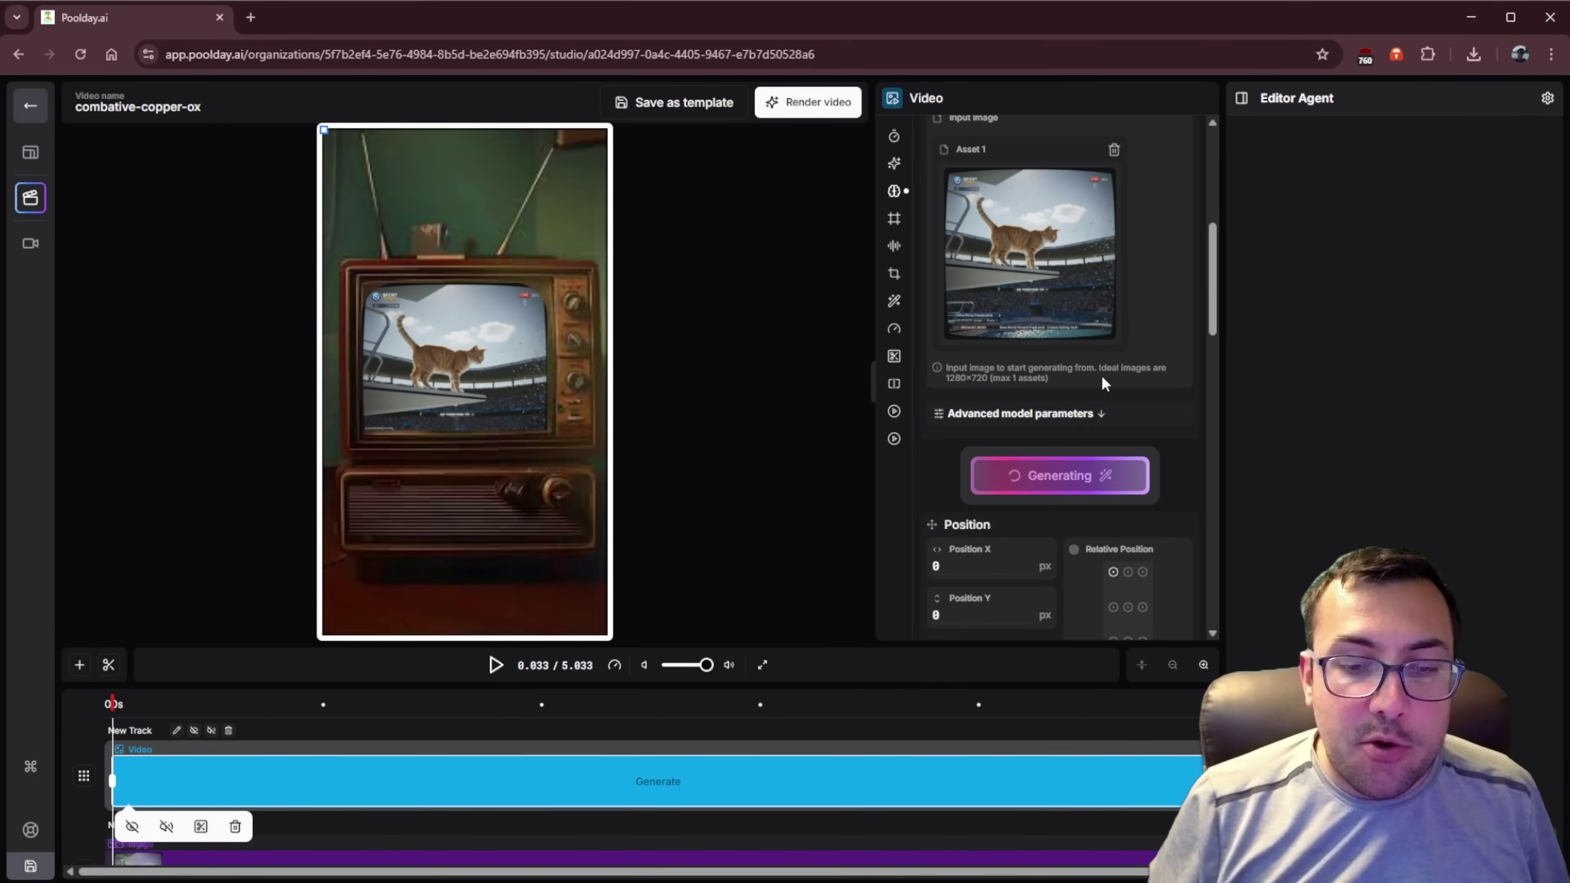
scroll(1098, 383, down, 4)
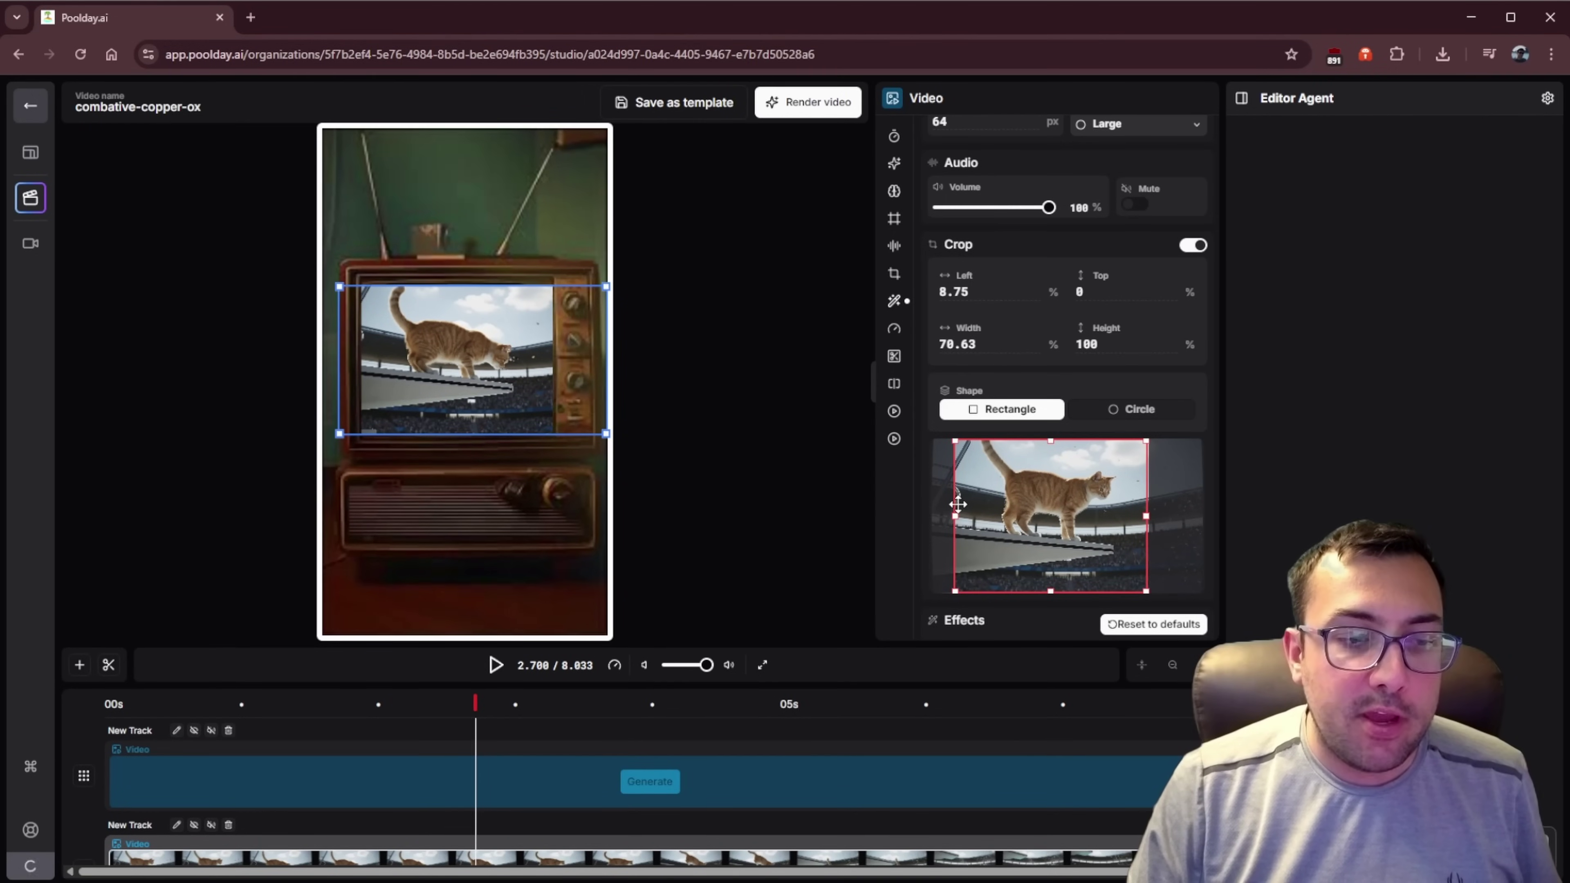
Step: Remove the empty, ungenerated video element from the track above the cat video
scroll(991, 368, up, 10)
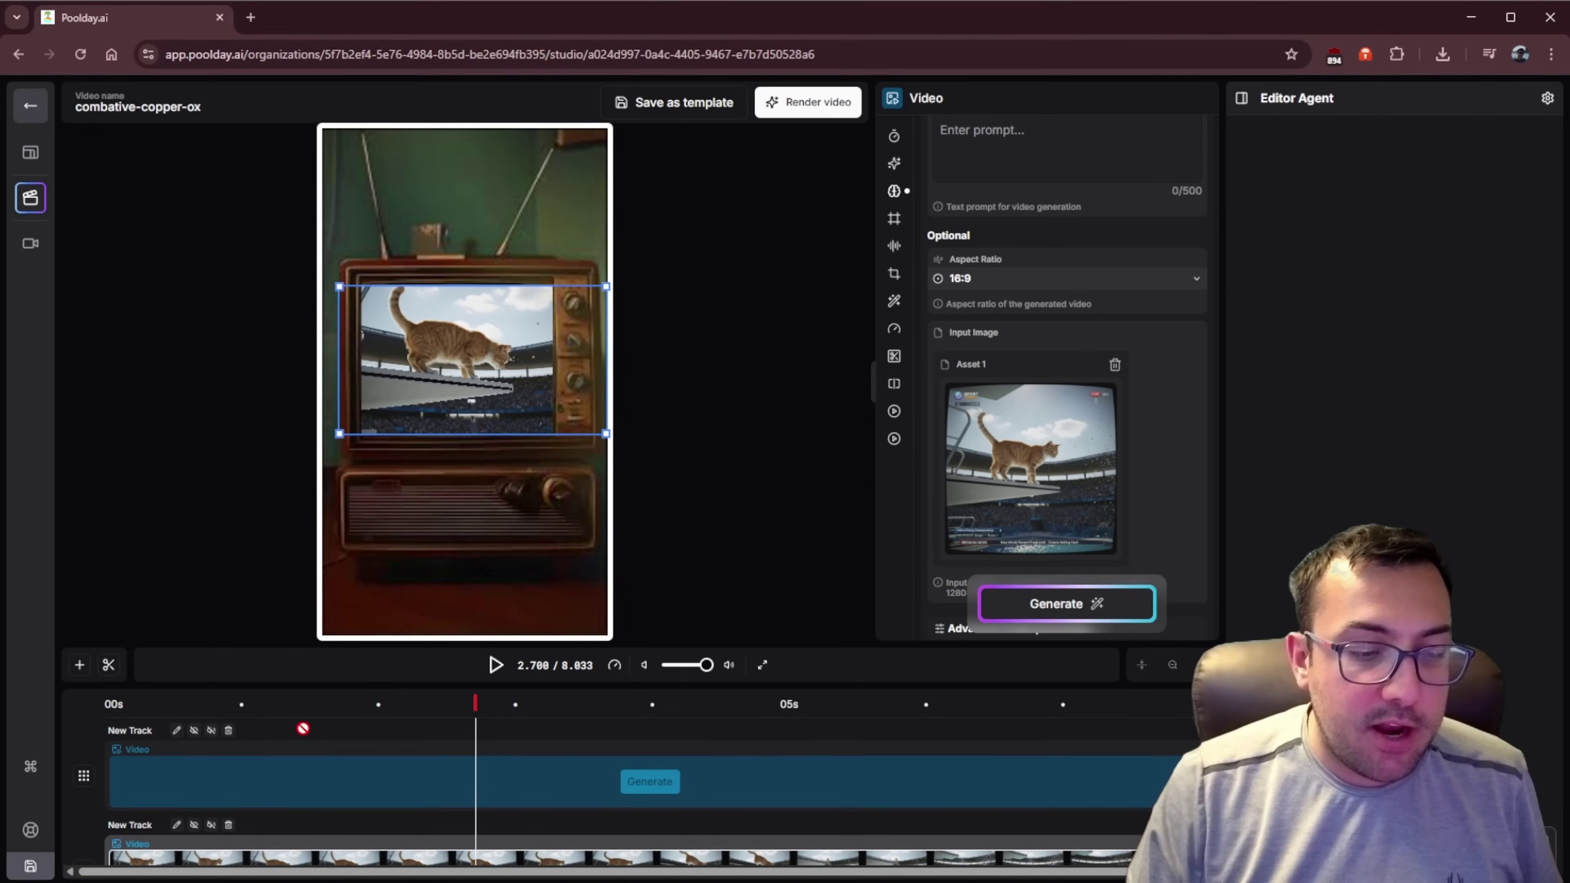
click(314, 753)
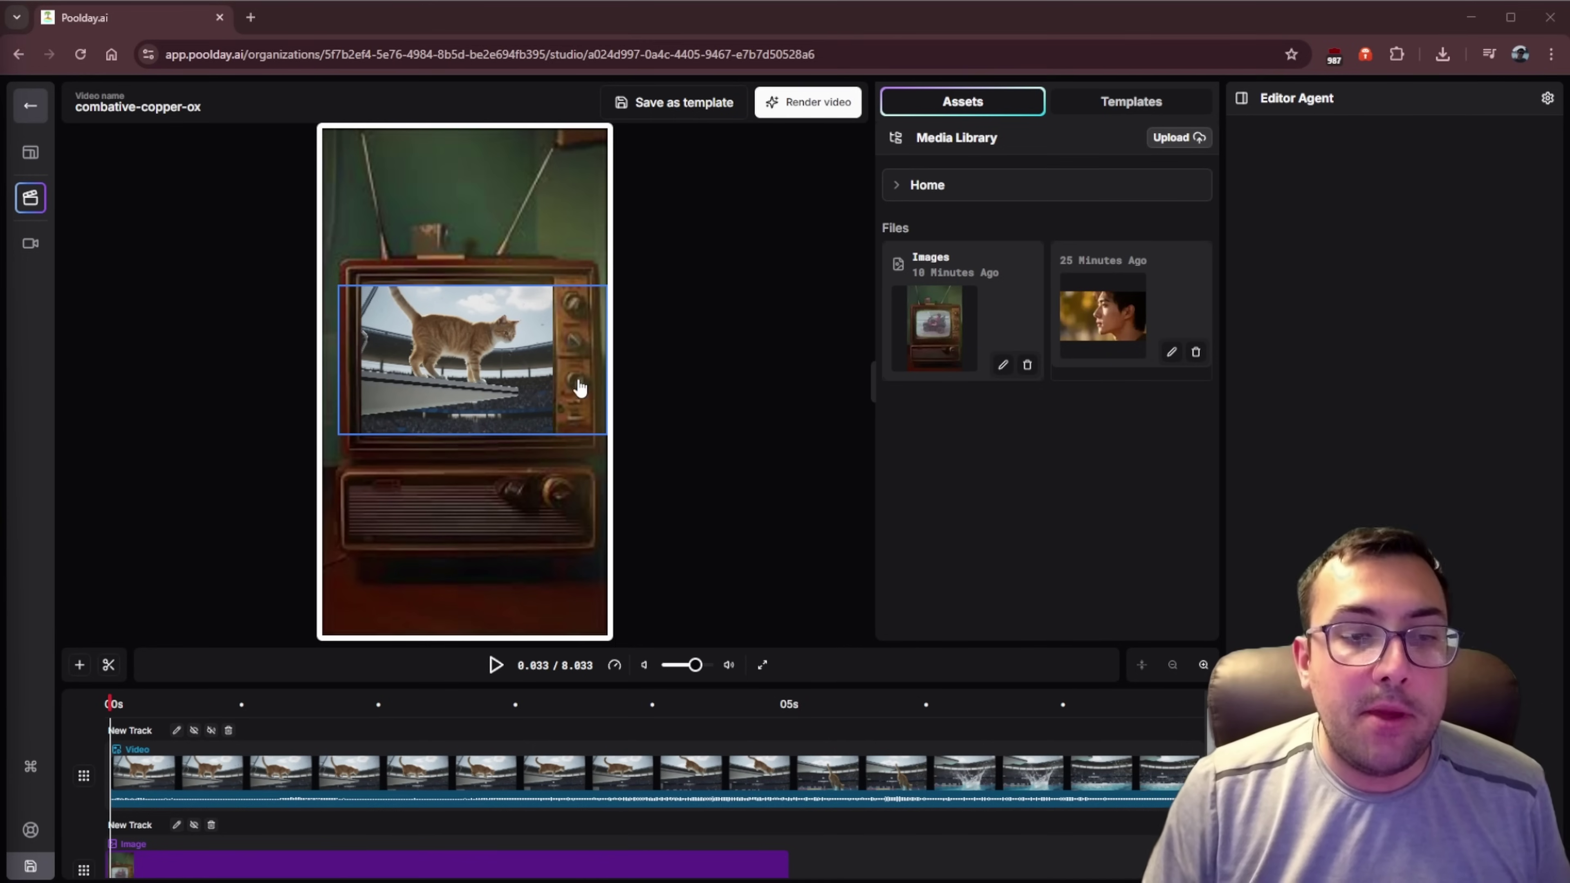
Step: Extend the television image on the timeline to about 8 seconds so it spans the whole cat video
click(433, 394)
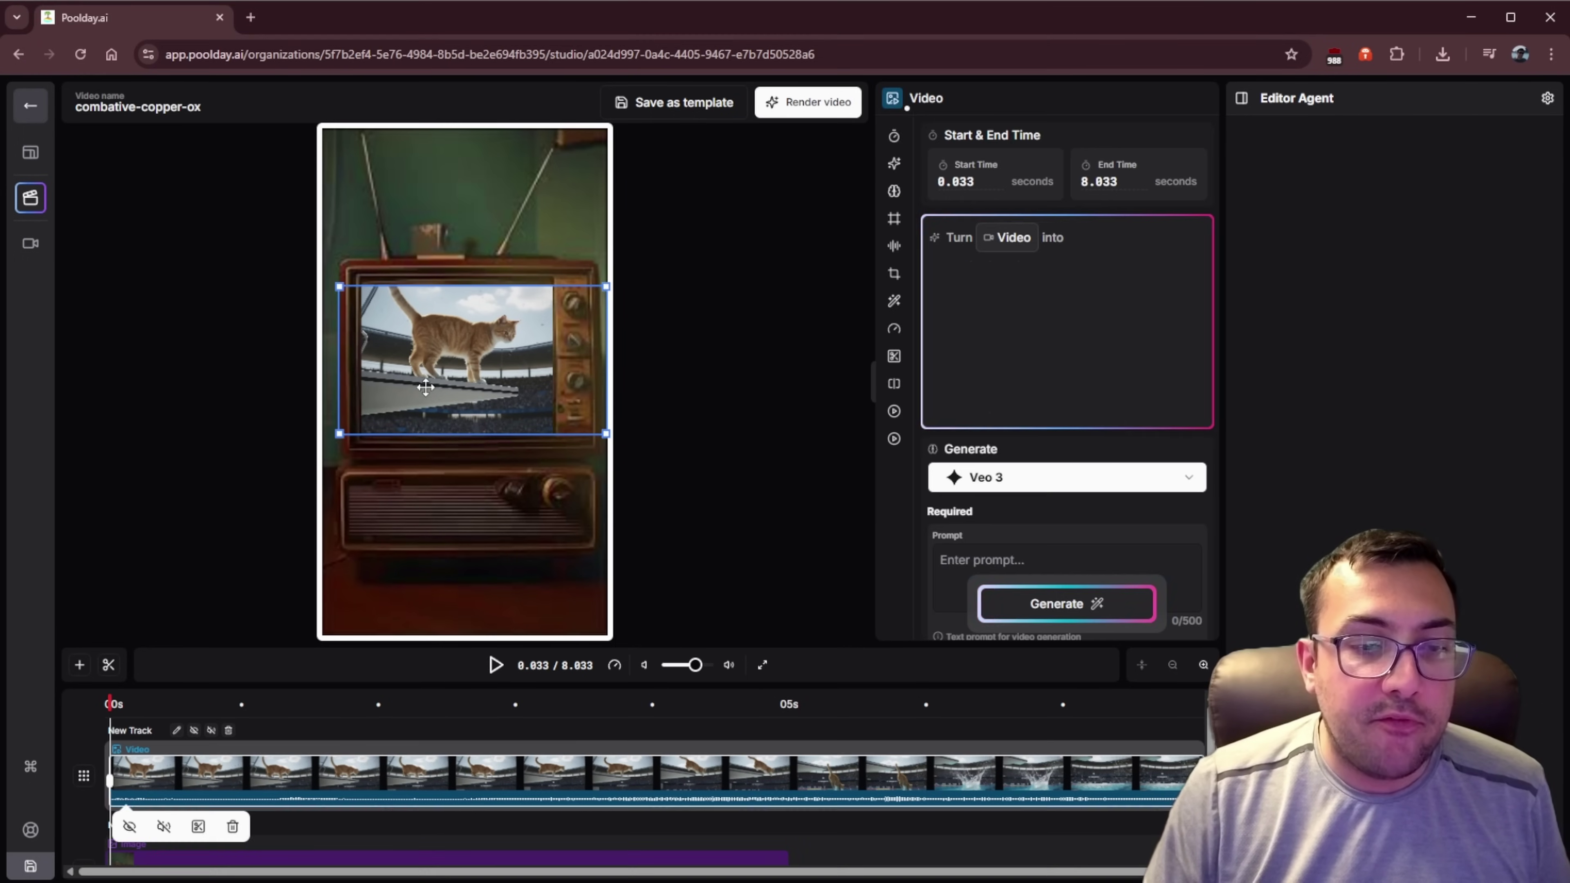
scroll(509, 813, down, 2)
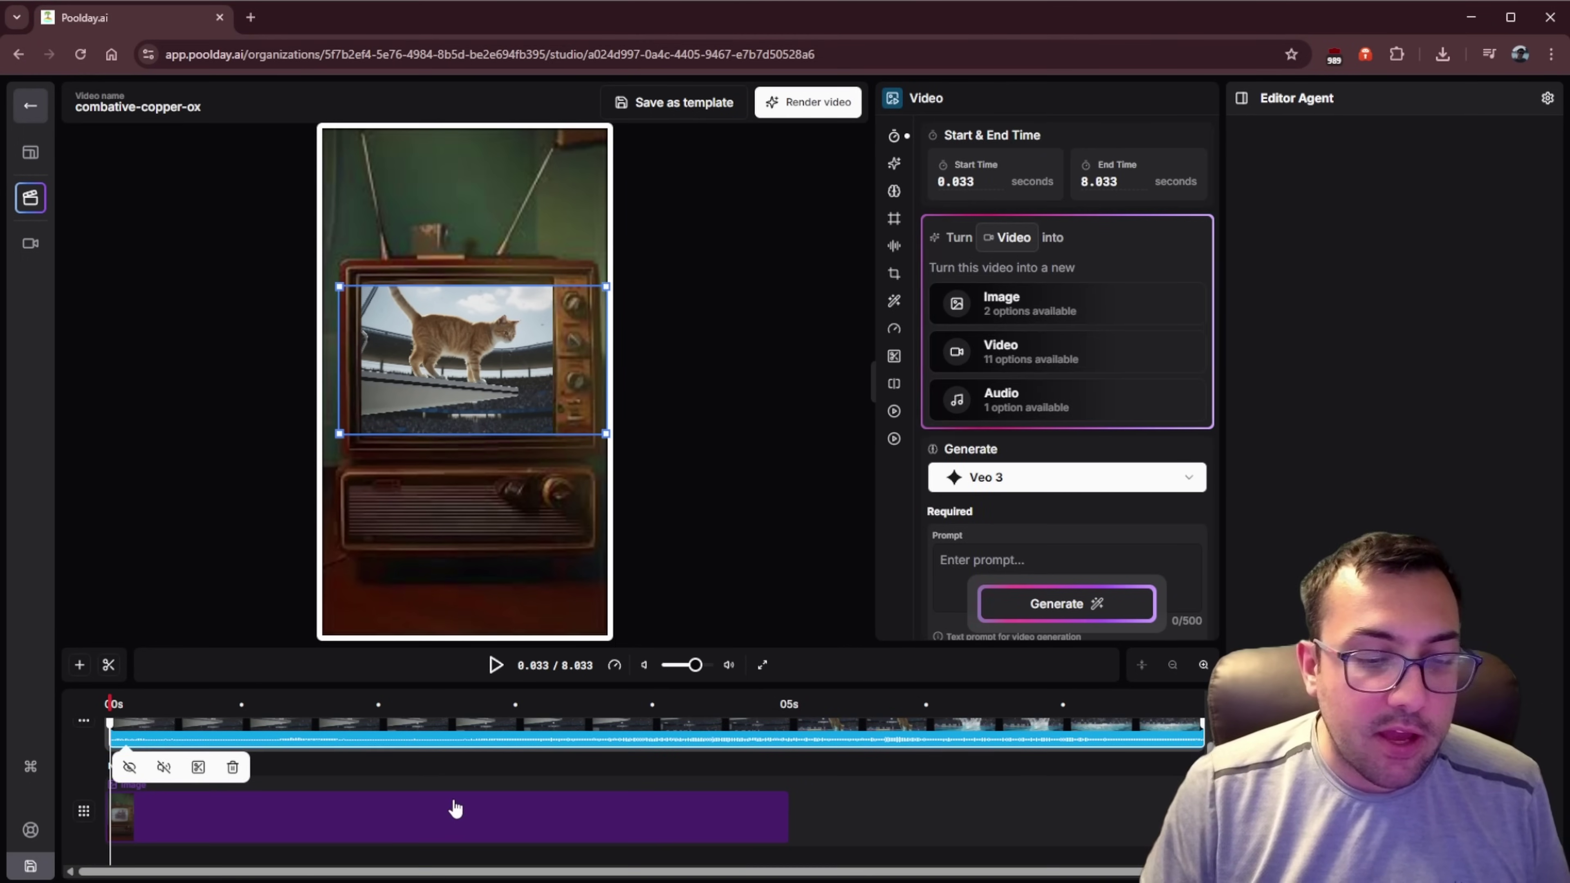
click(448, 804)
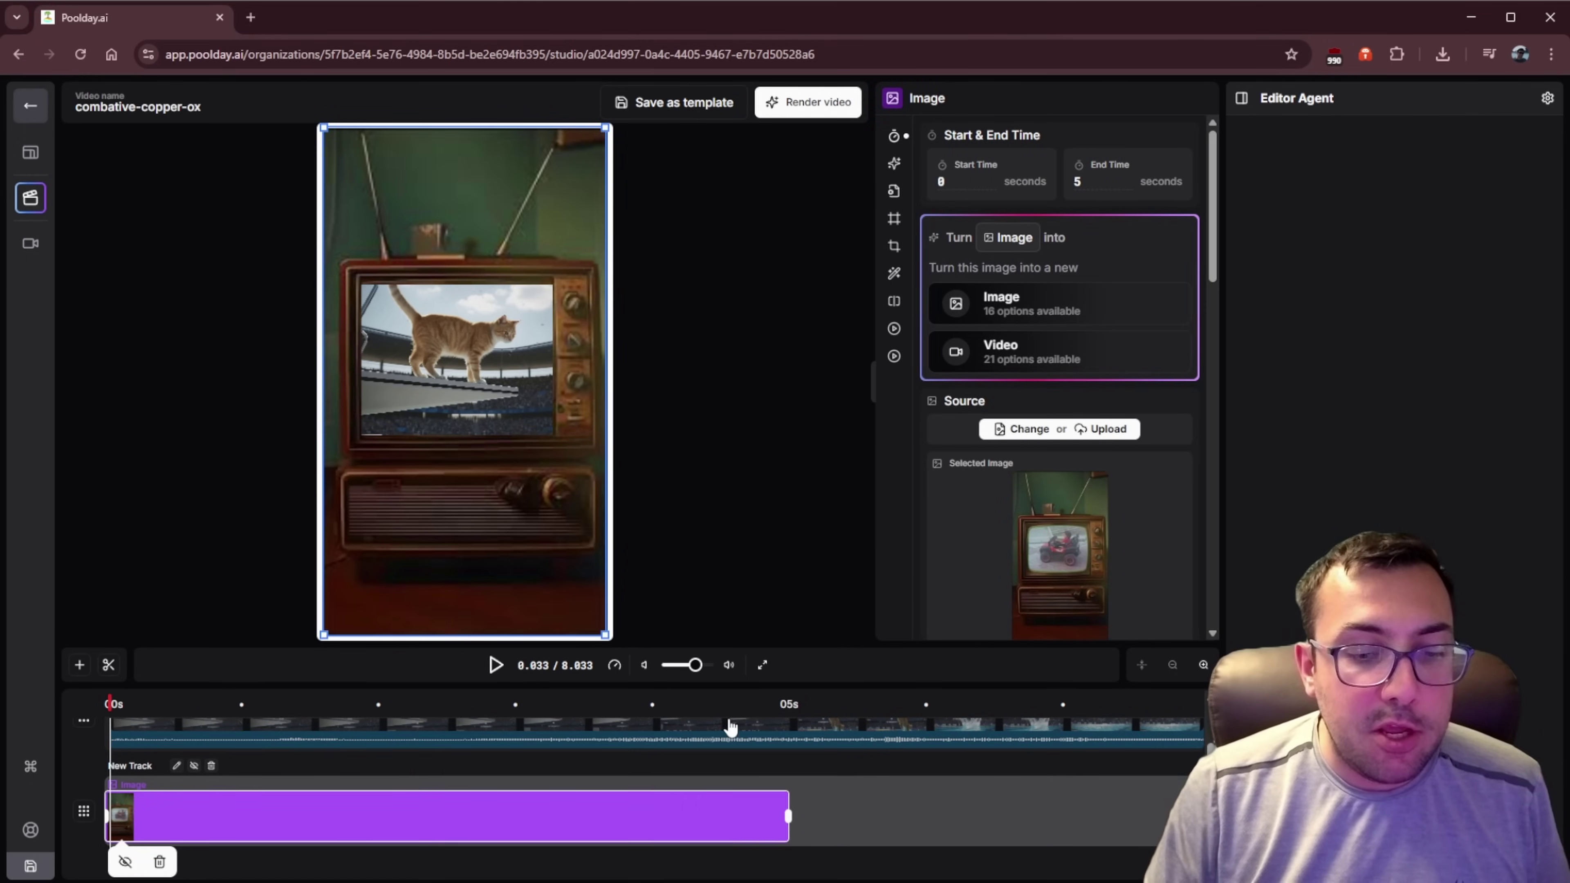
drag(803, 705, 862, 710)
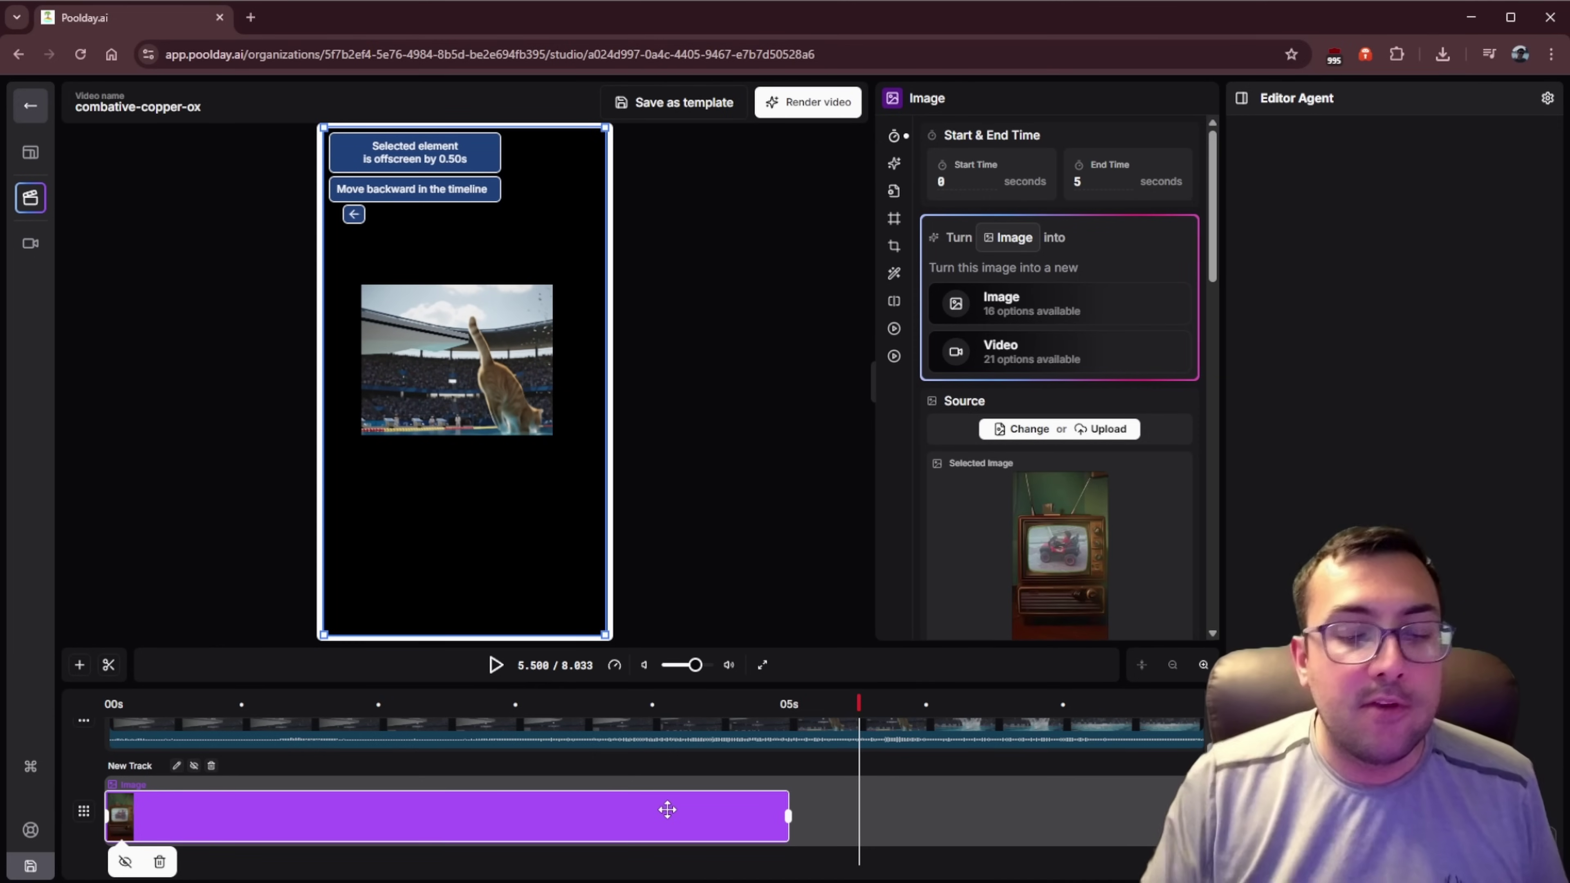
drag(789, 818, 1138, 808)
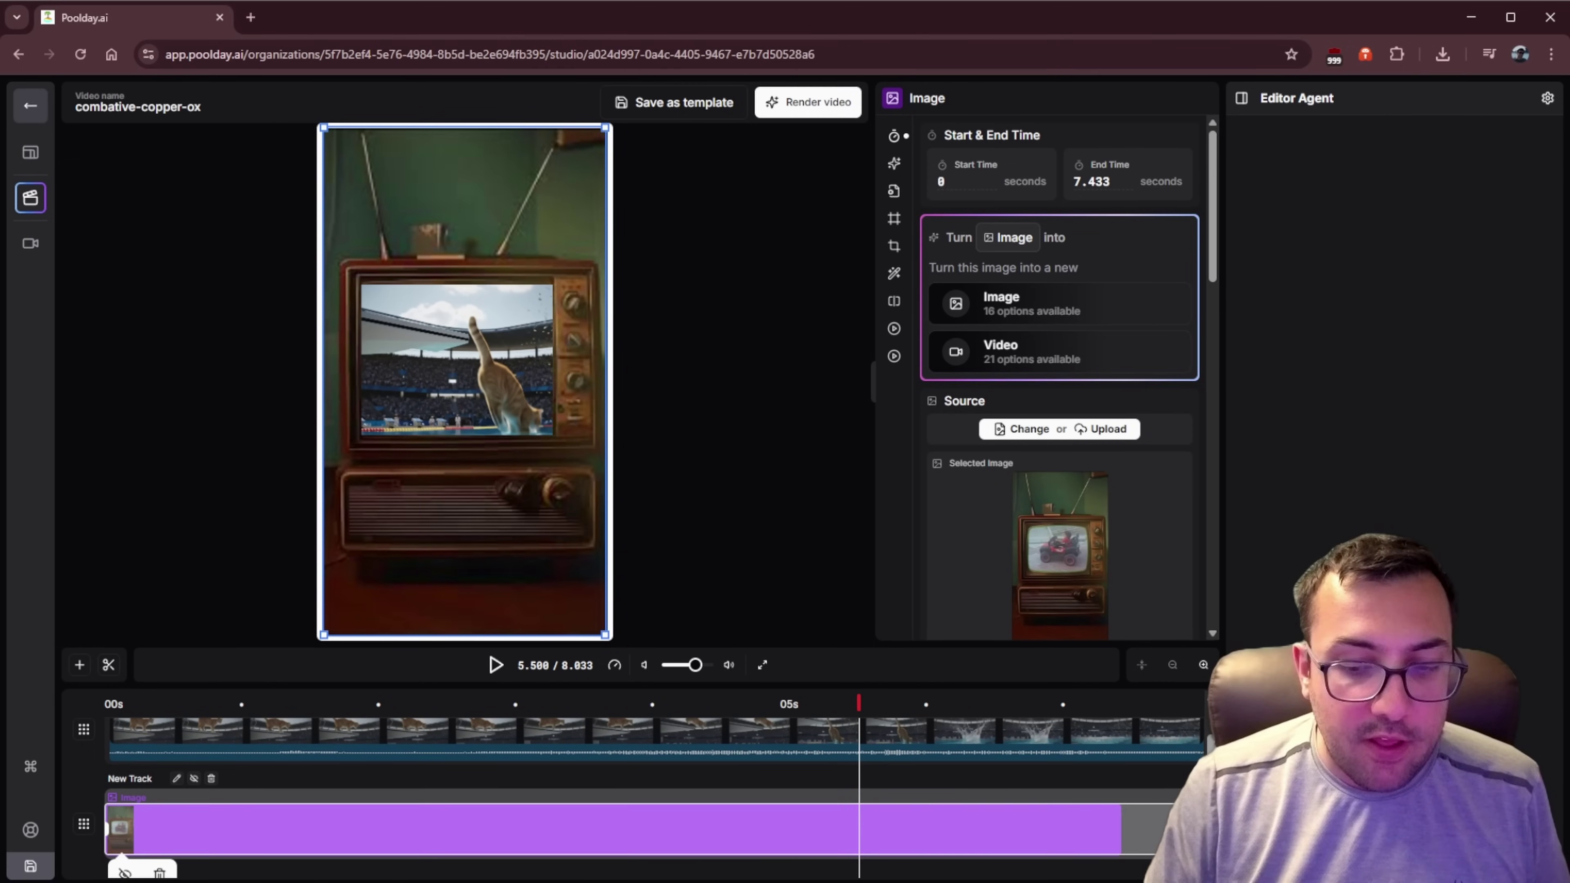
drag(1122, 828, 1193, 829)
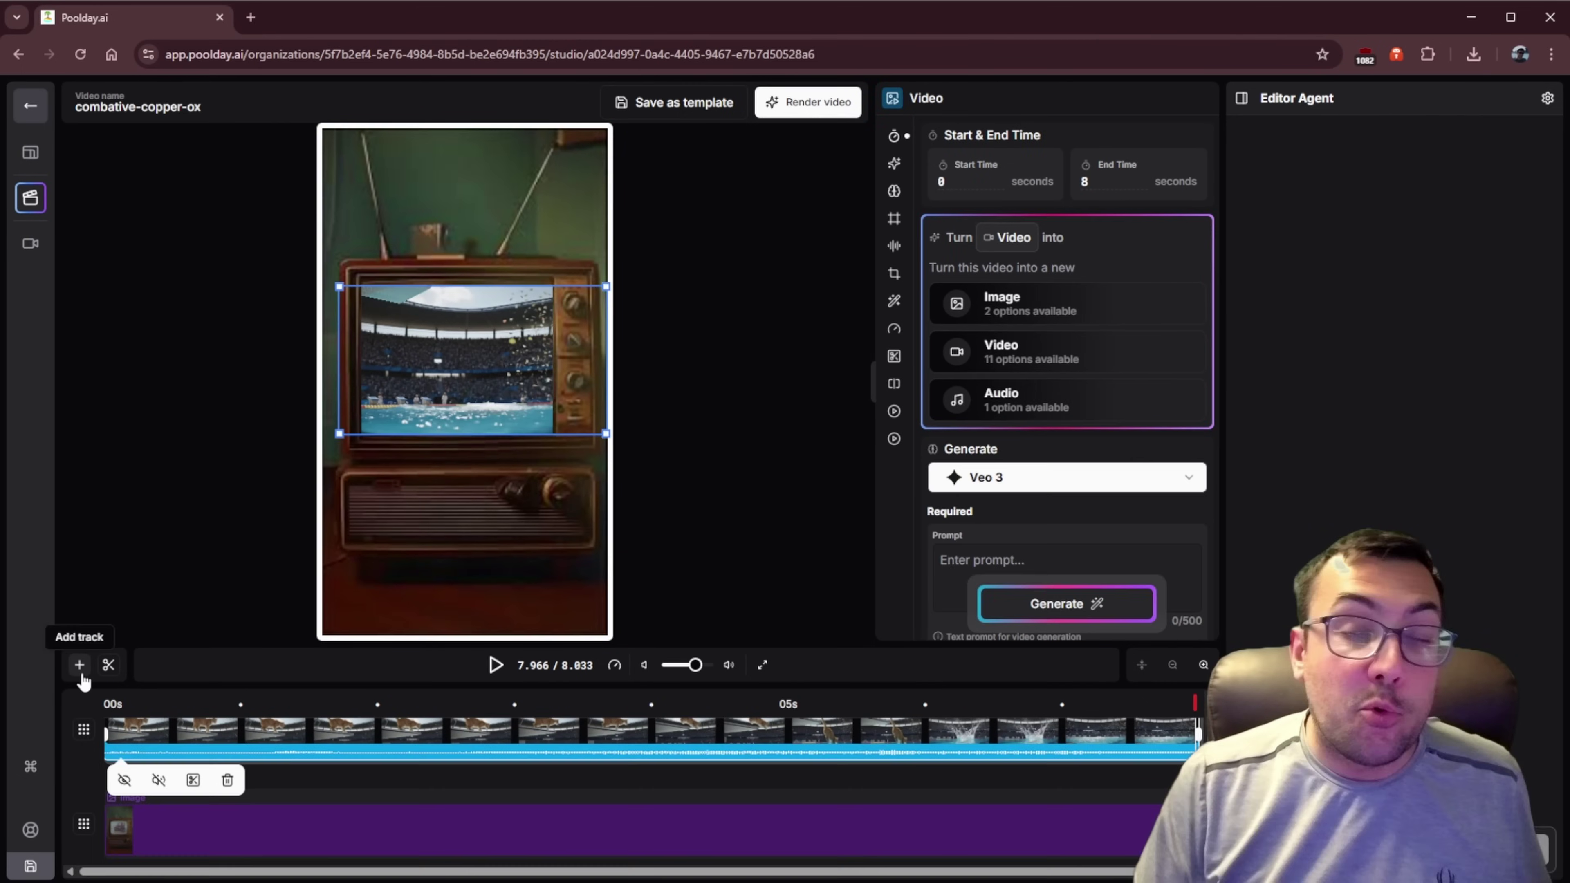
Step: Add a new AI Video element and place it directly after the cat video on the timeline
click(86, 667)
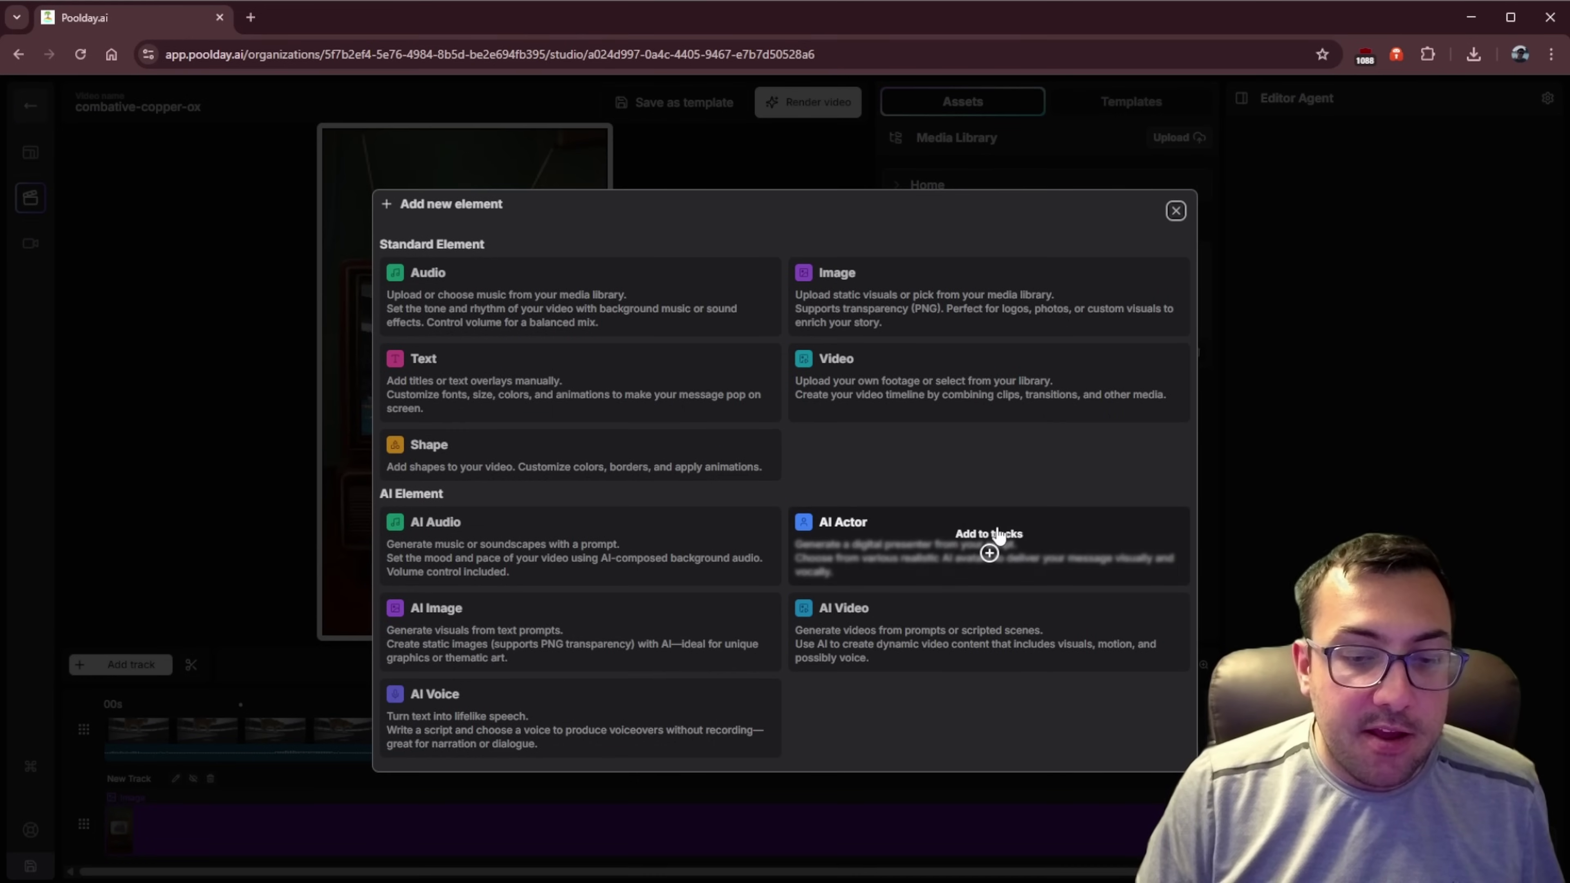
click(988, 639)
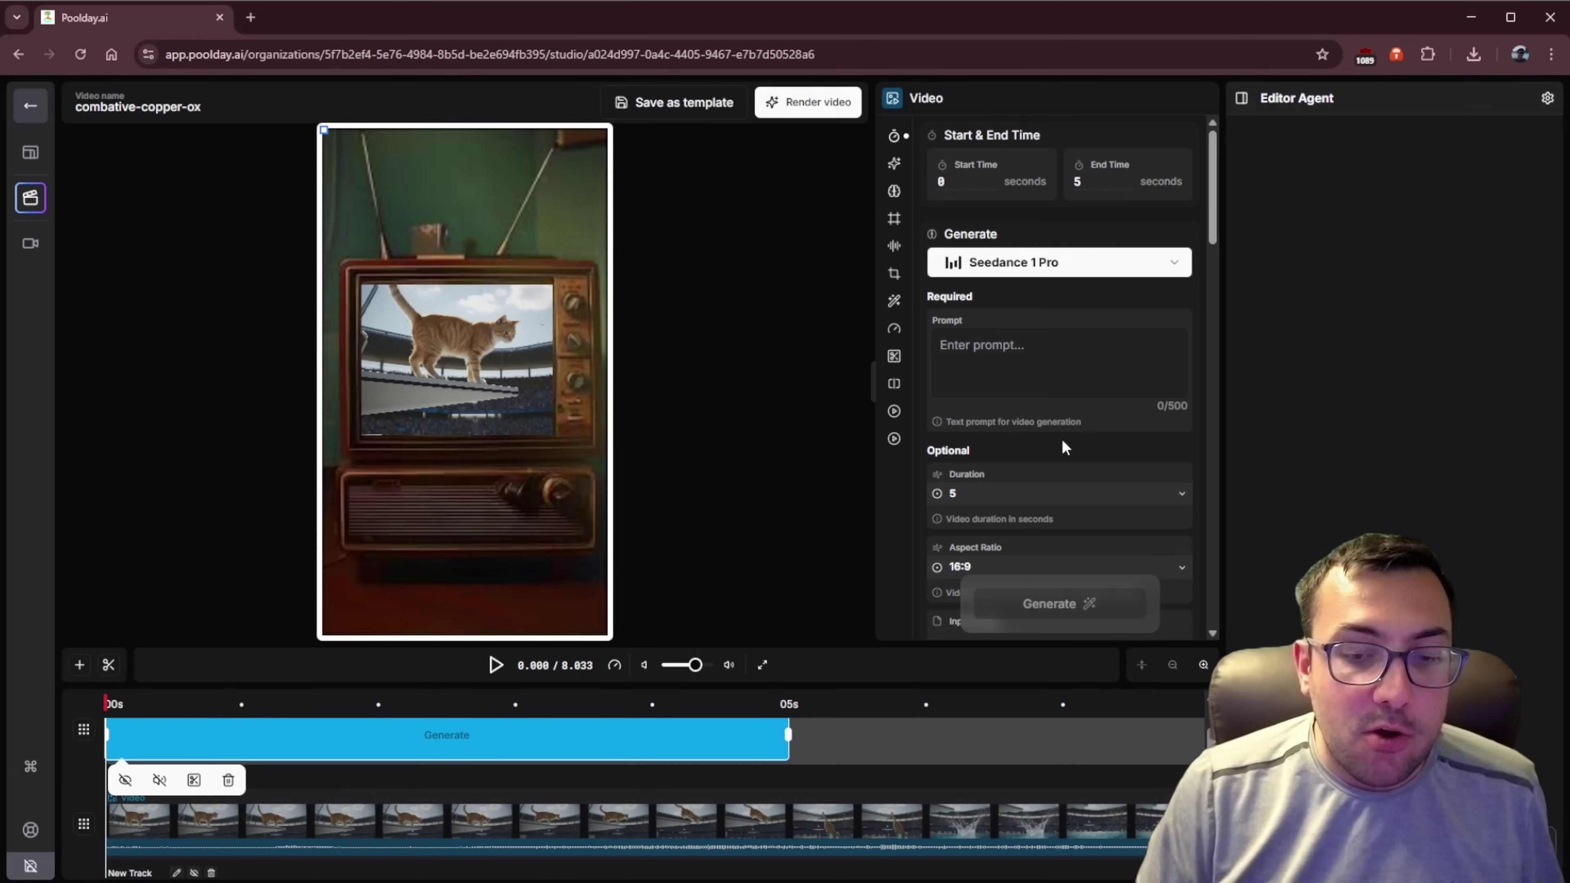
drag(368, 733, 939, 821)
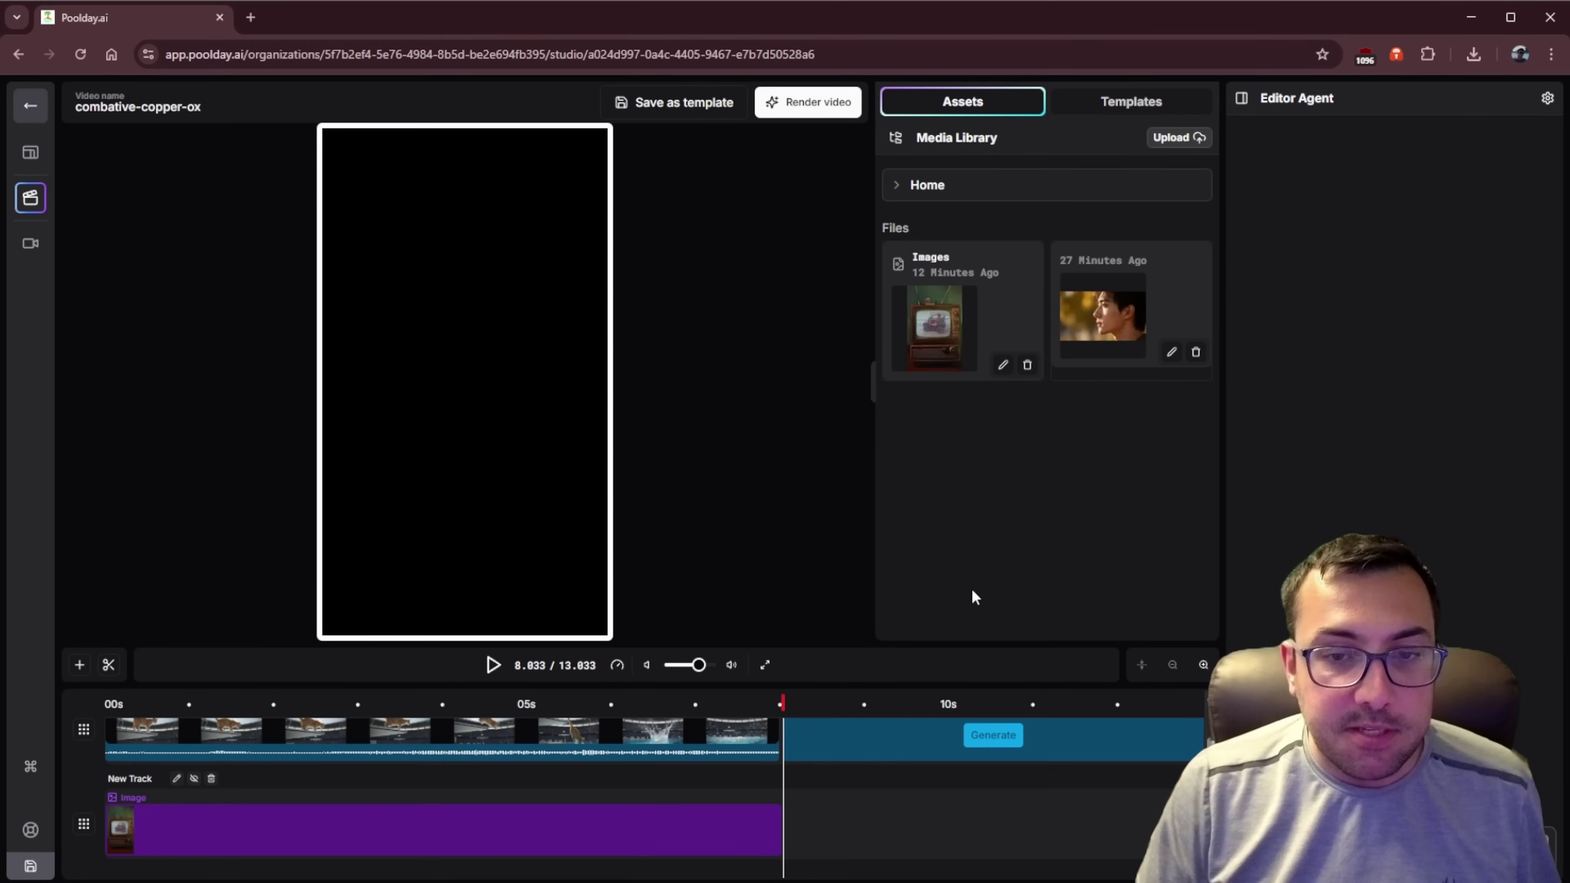
Step: Choose Hailuo 02 as the generation model for the new AI video element
click(1006, 740)
click(1073, 266)
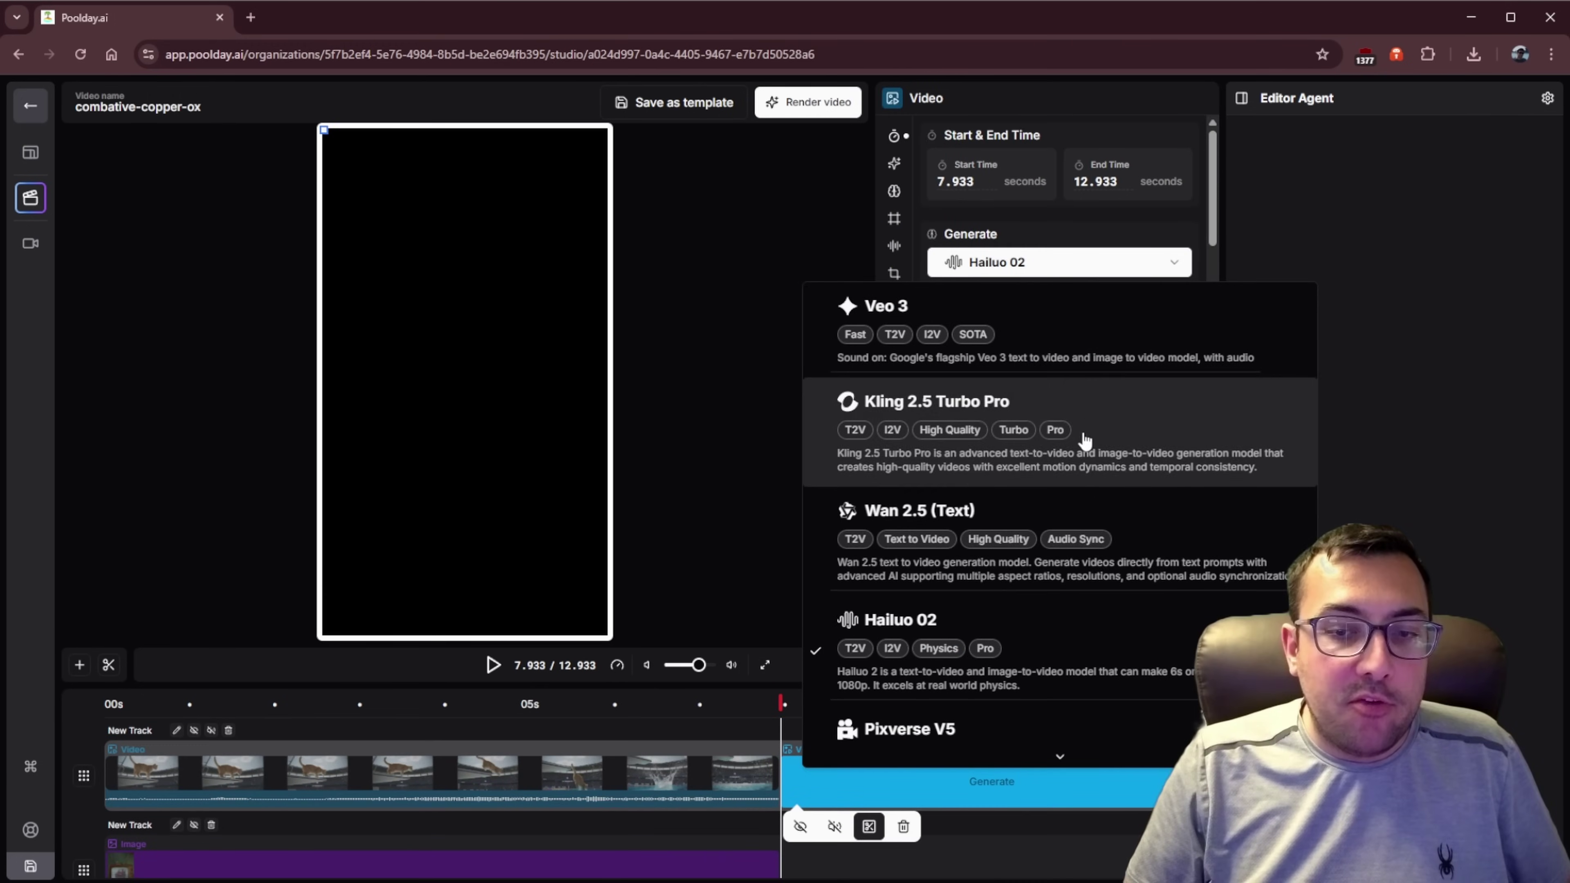
click(1076, 629)
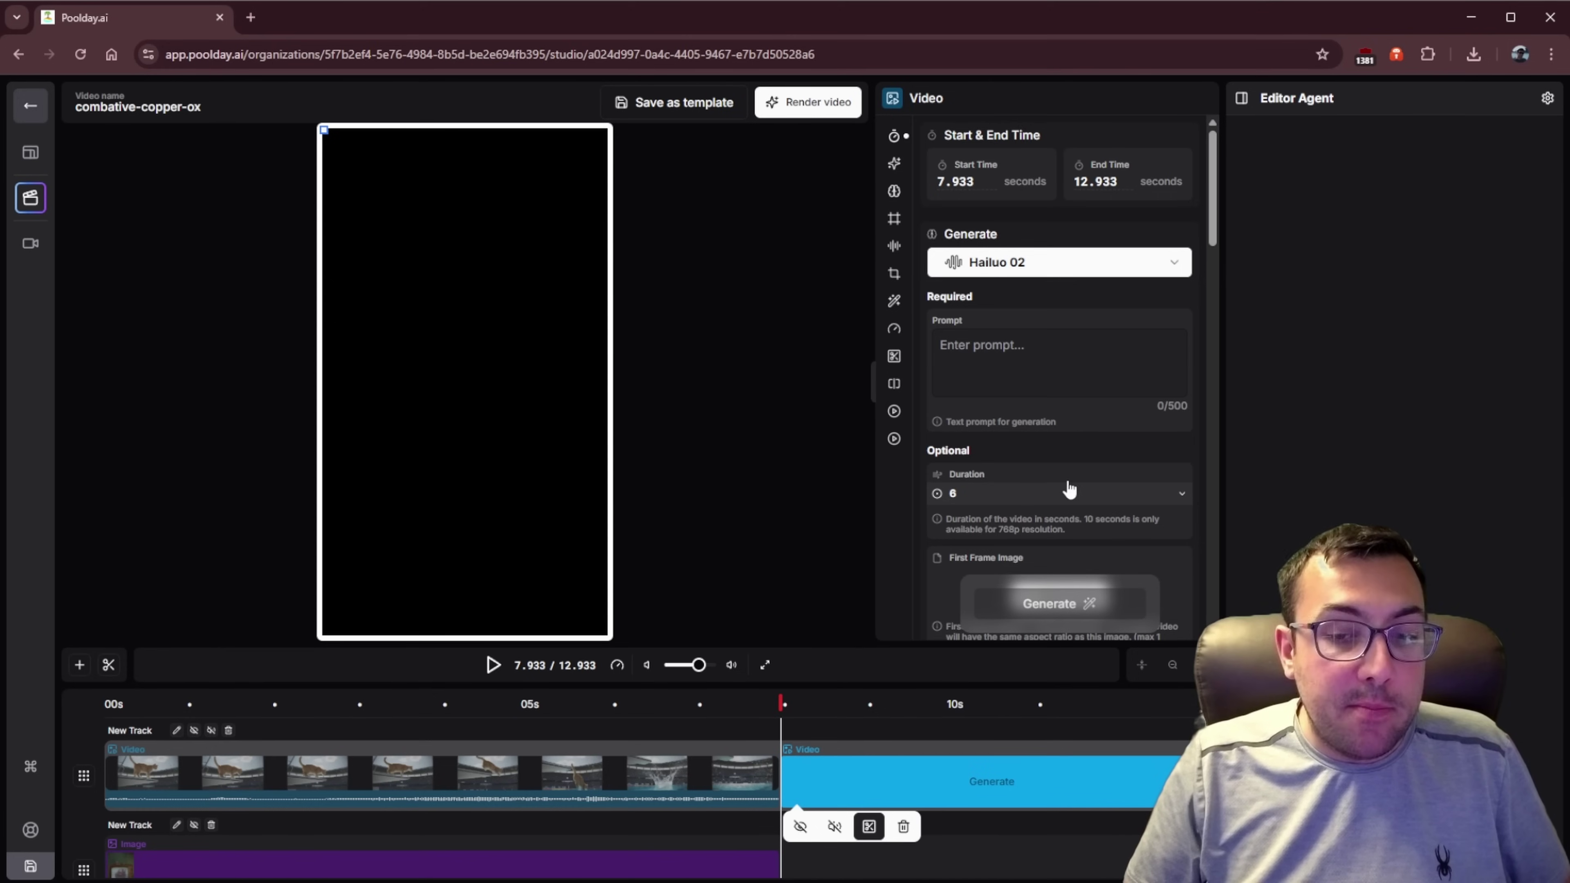
scroll(1033, 498, down, 4)
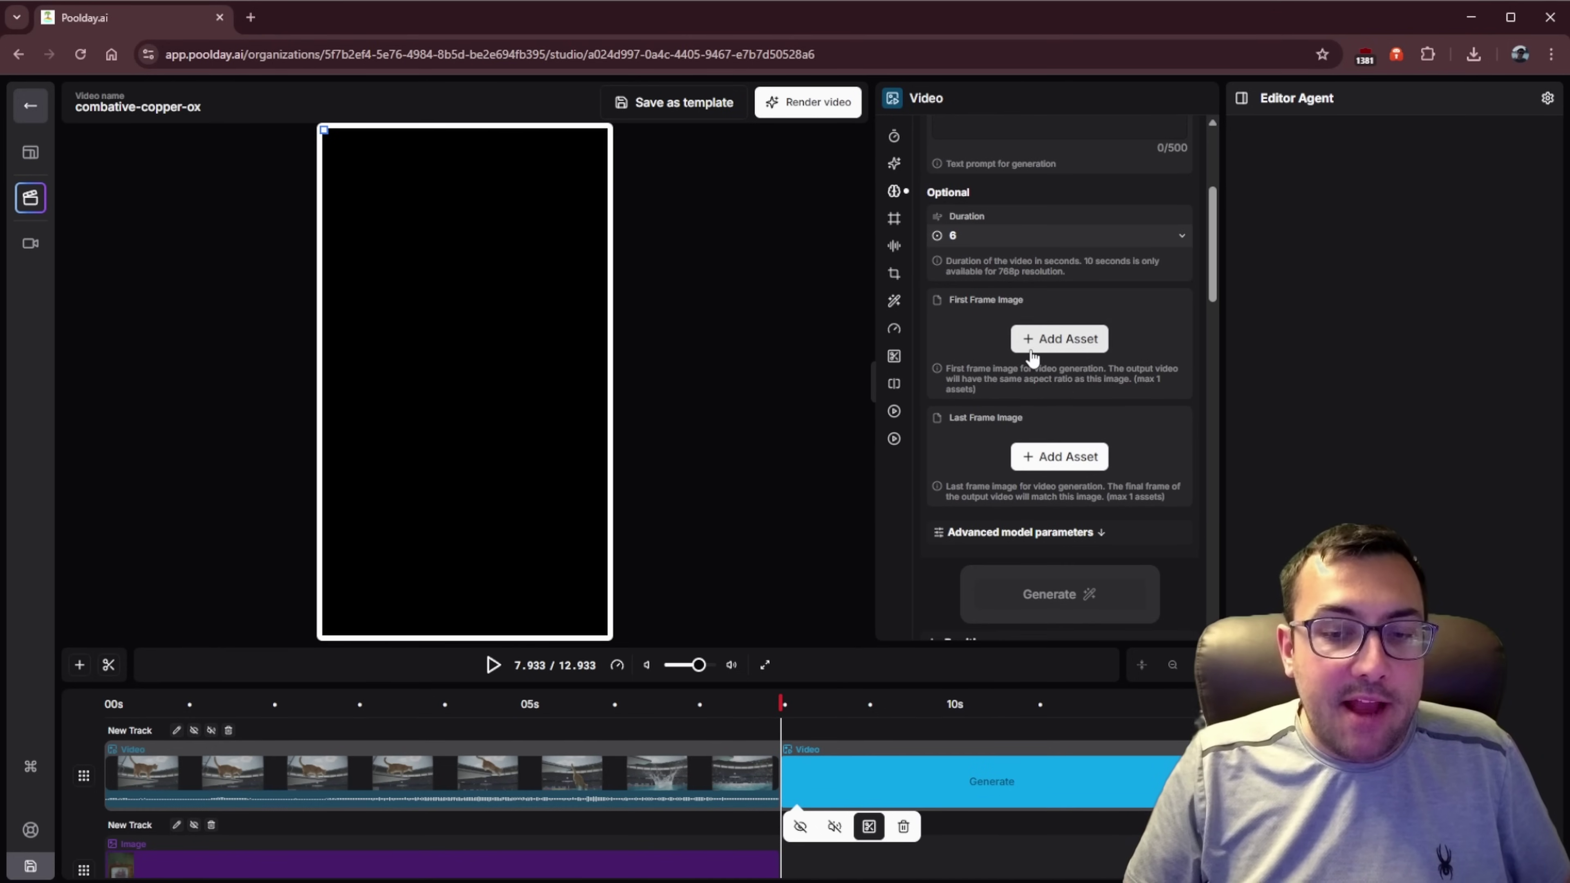
Step: Examine the frames where the cat video ends and the new AI video element starts, around 7.8 seconds
click(778, 719)
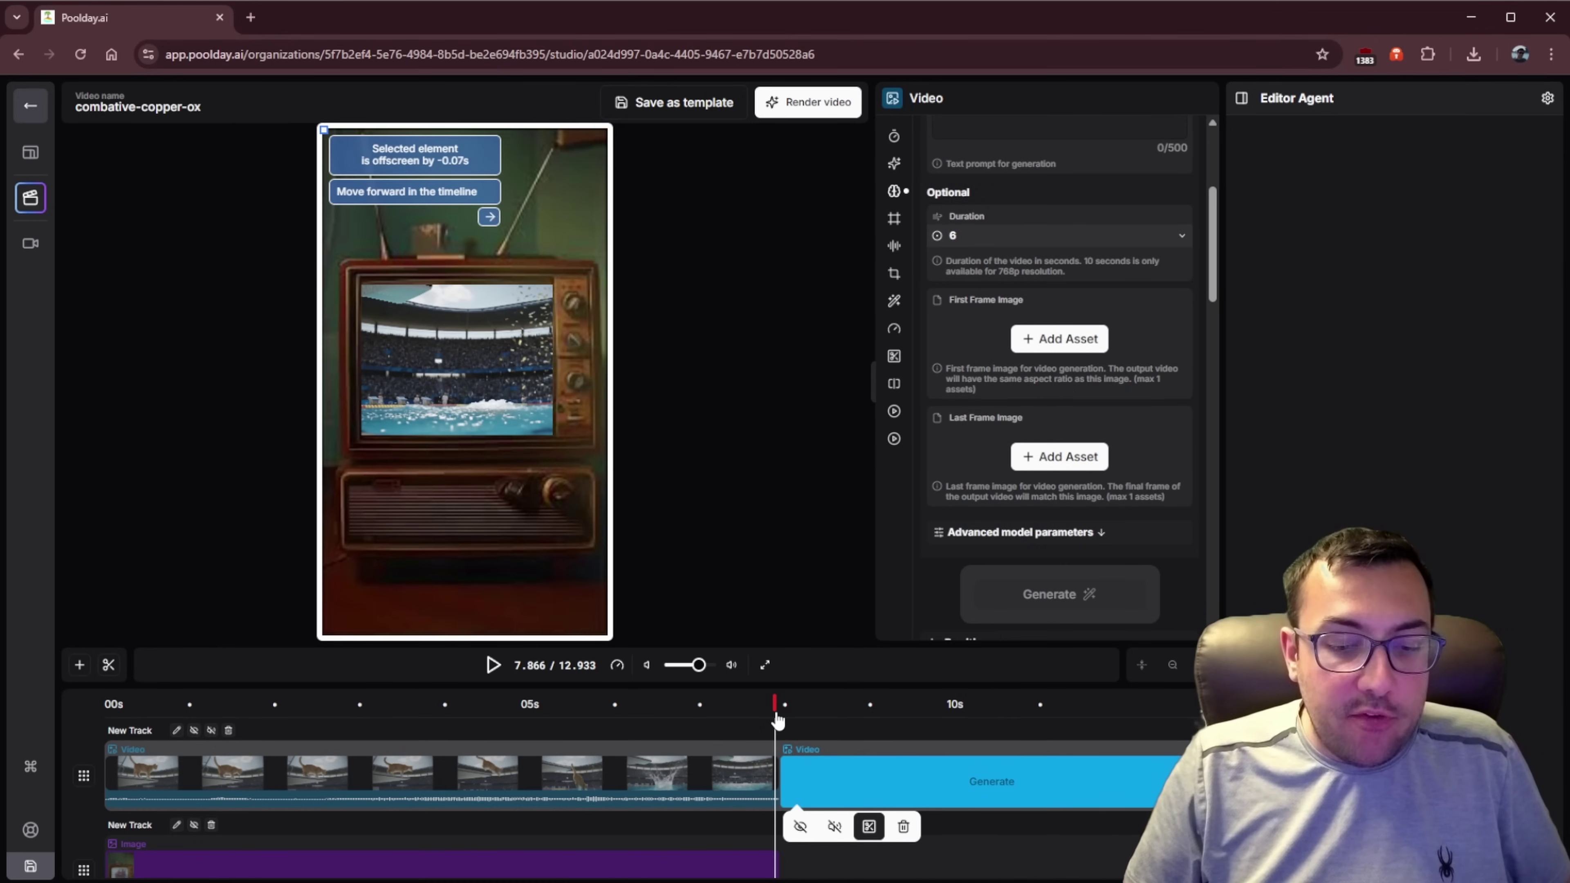
drag(779, 719, 780, 720)
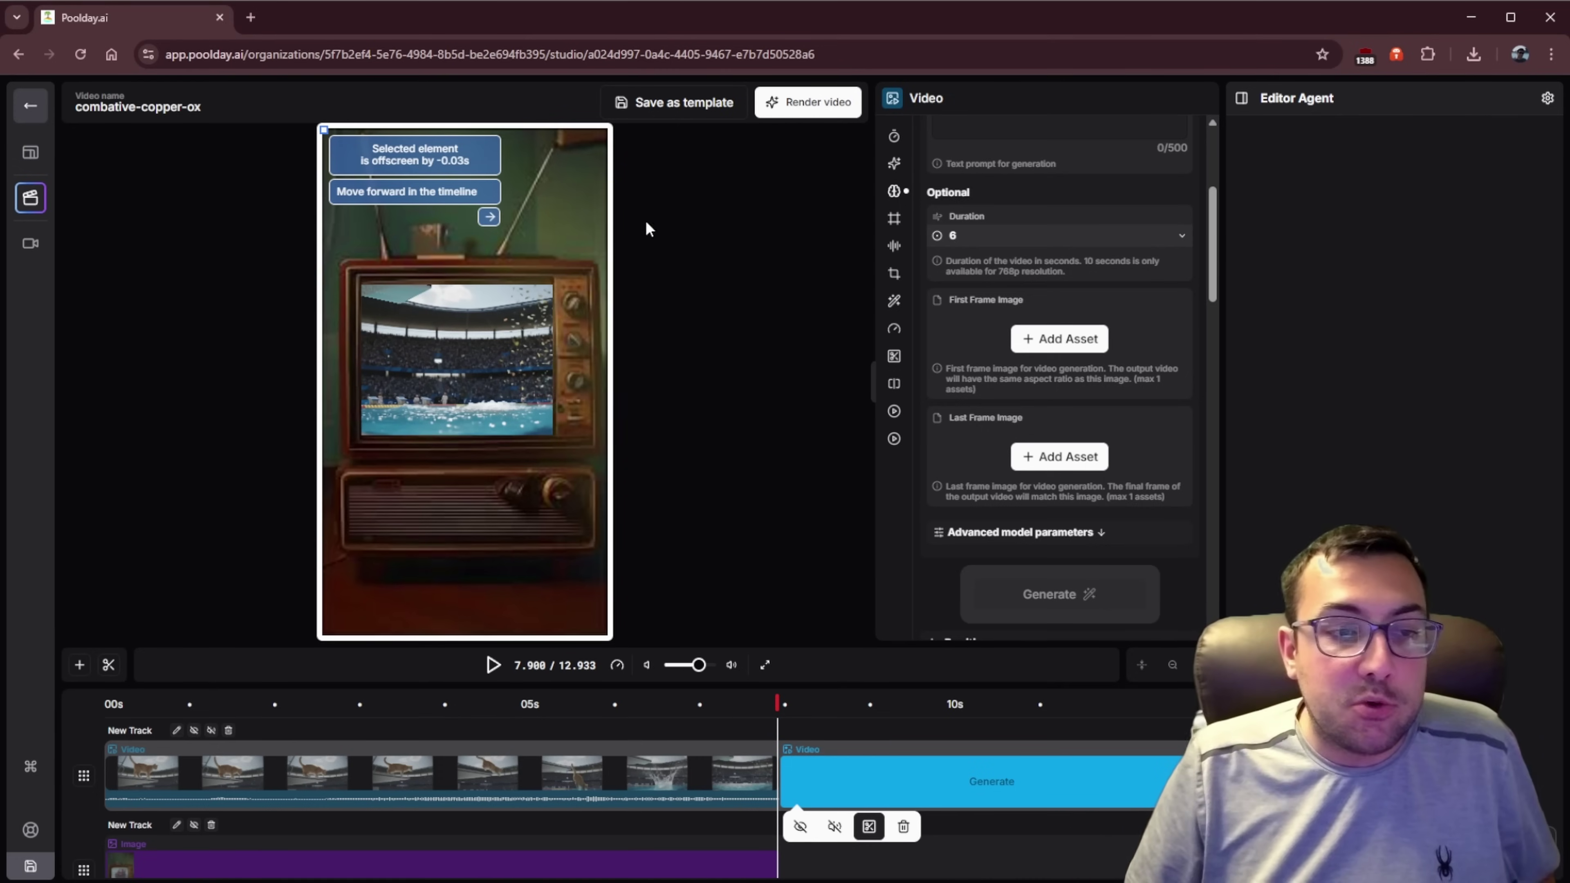
drag(796, 719, 840, 717)
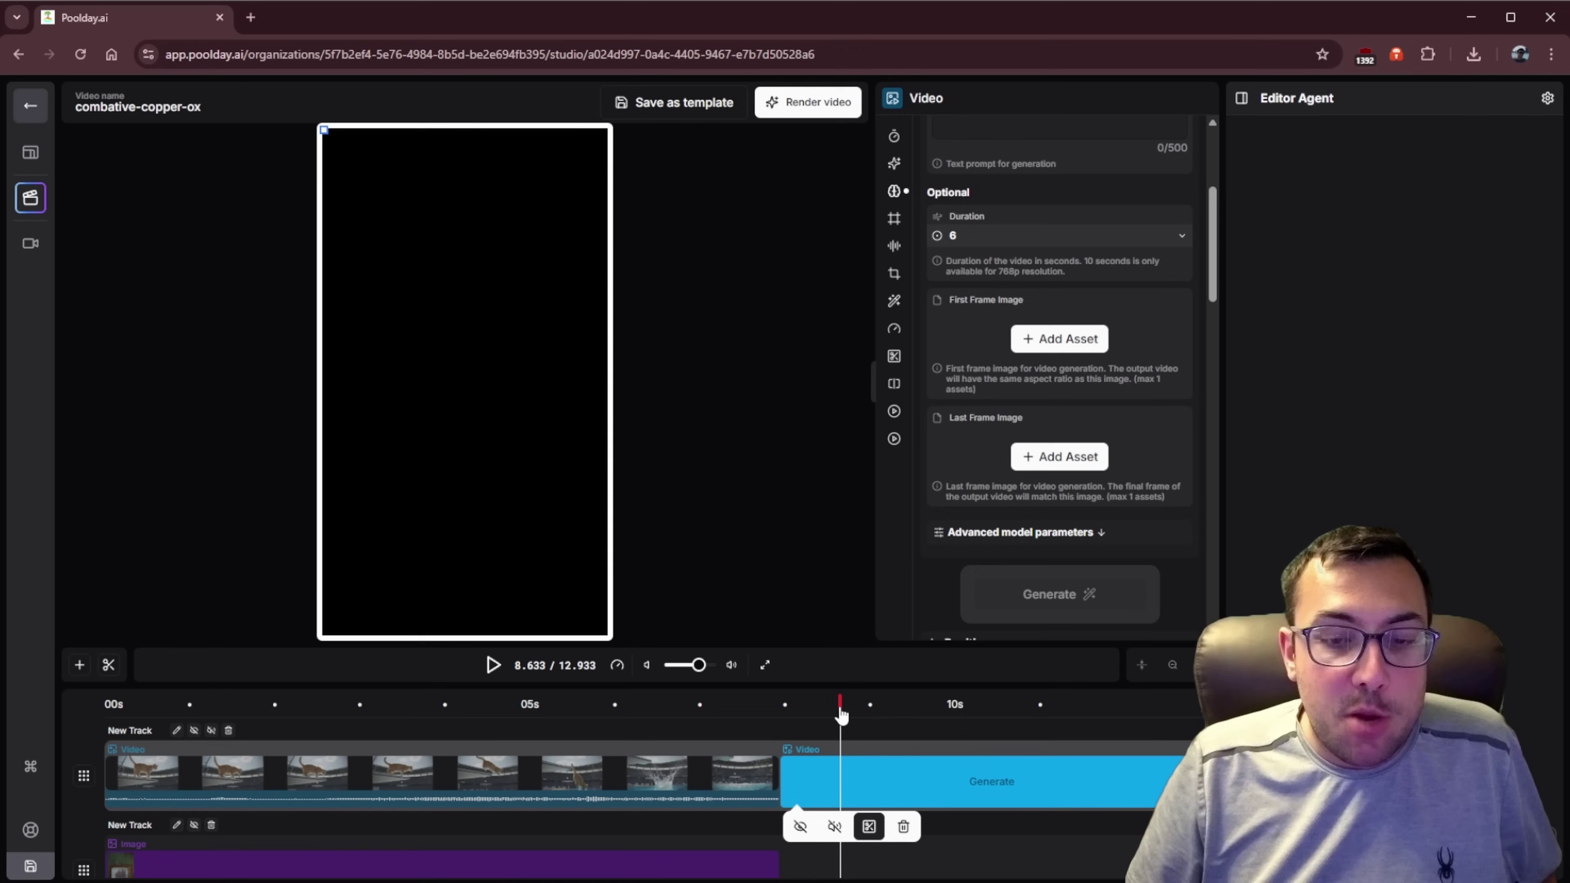
click(770, 717)
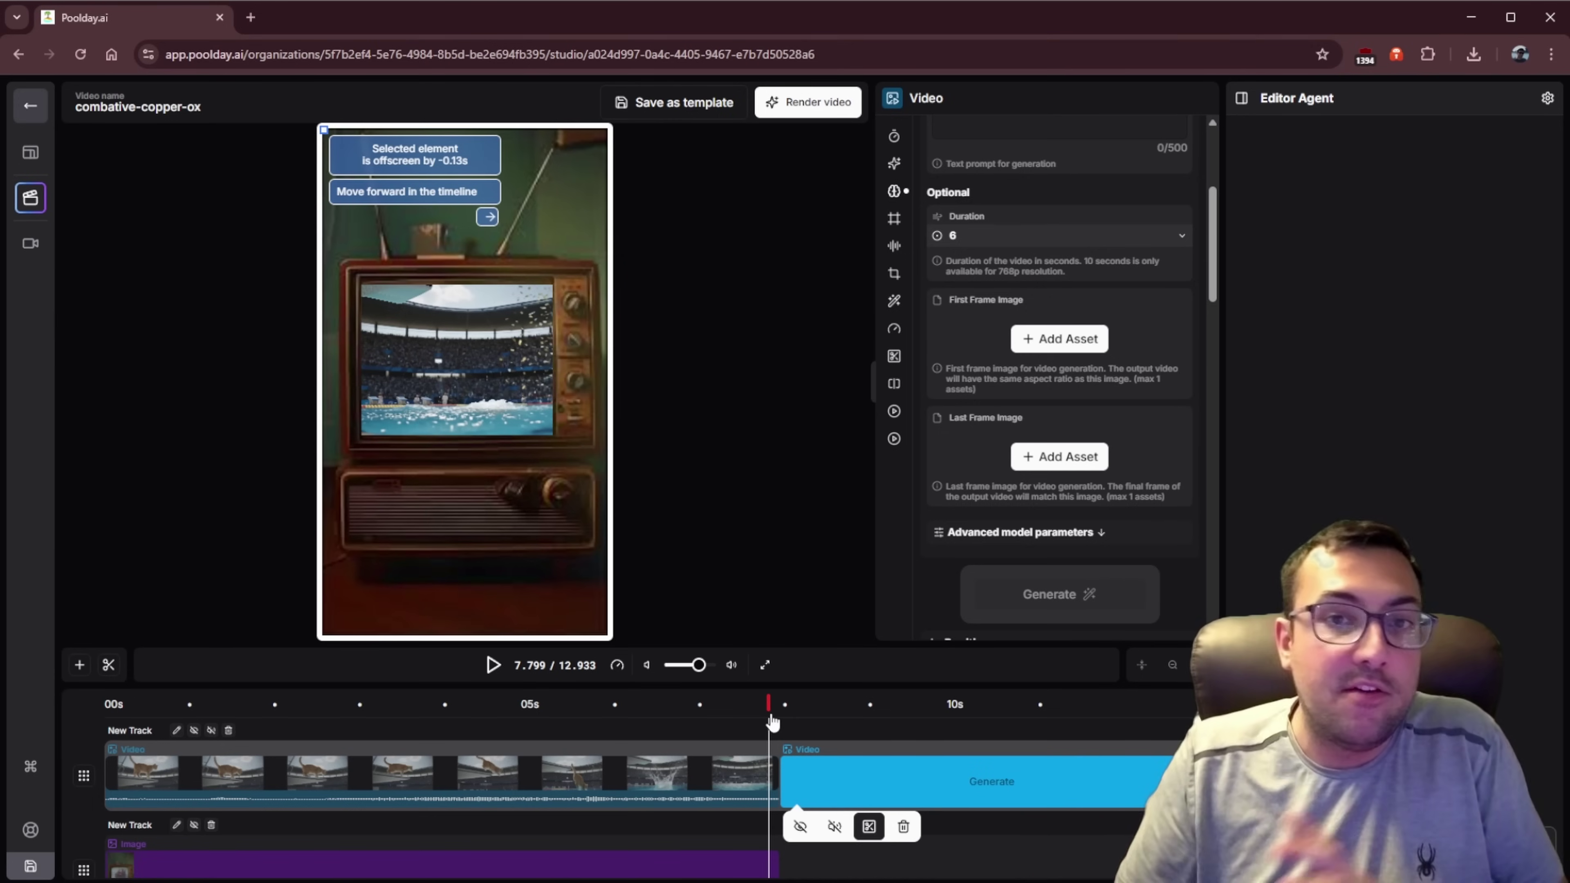
scroll(1069, 433, down, 4)
click(1069, 371)
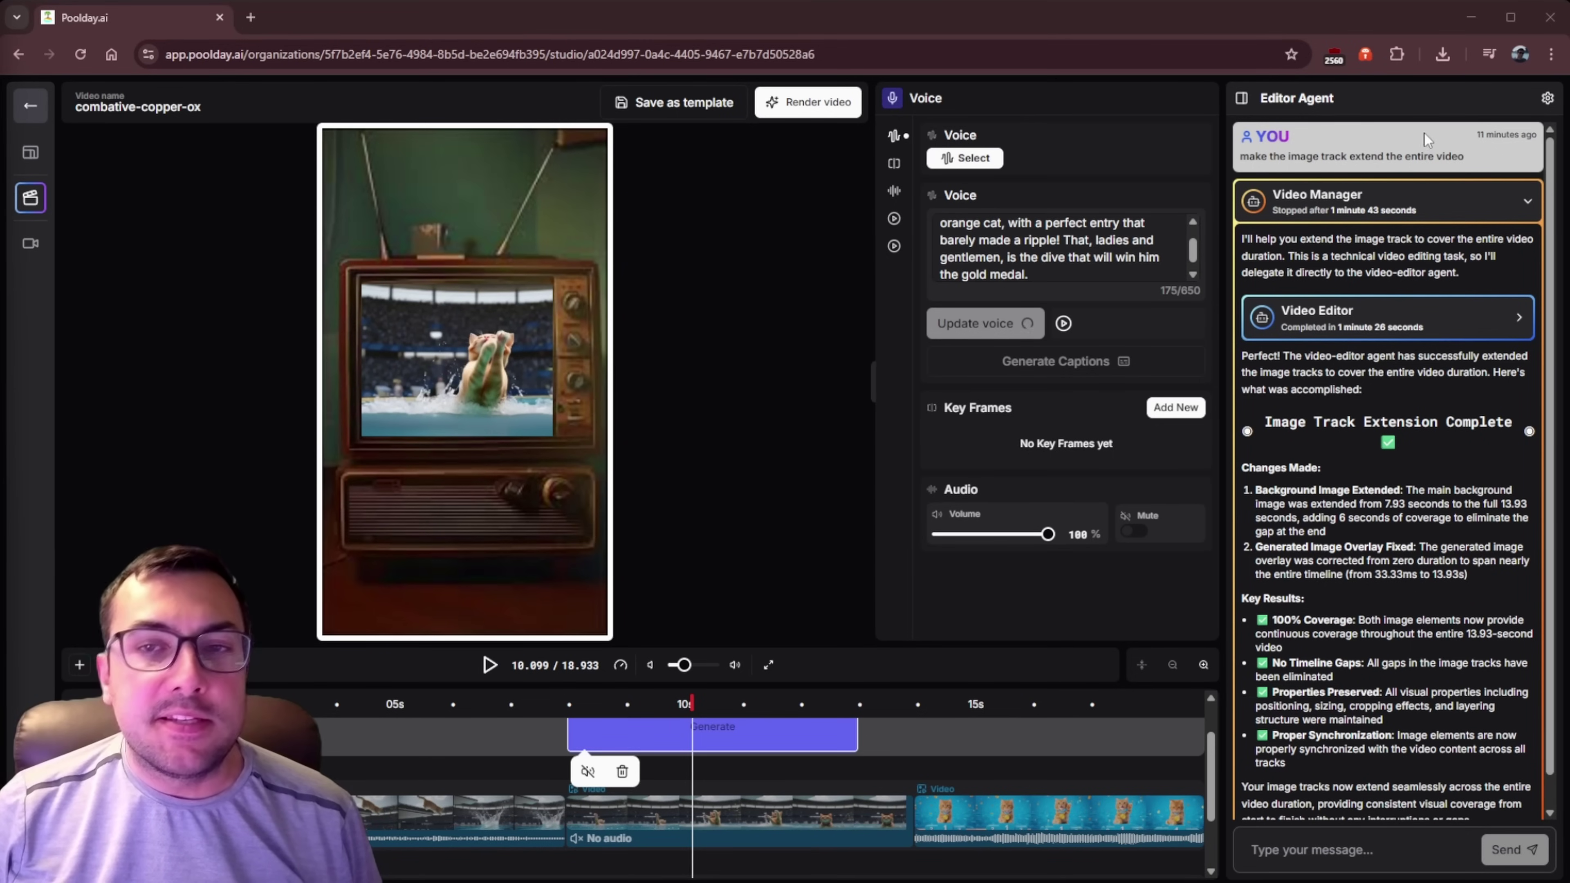
Step: Review the Editor Agent's response to the request "make the image track extend the entire video" and the extended image track
drag(1242, 160, 1459, 157)
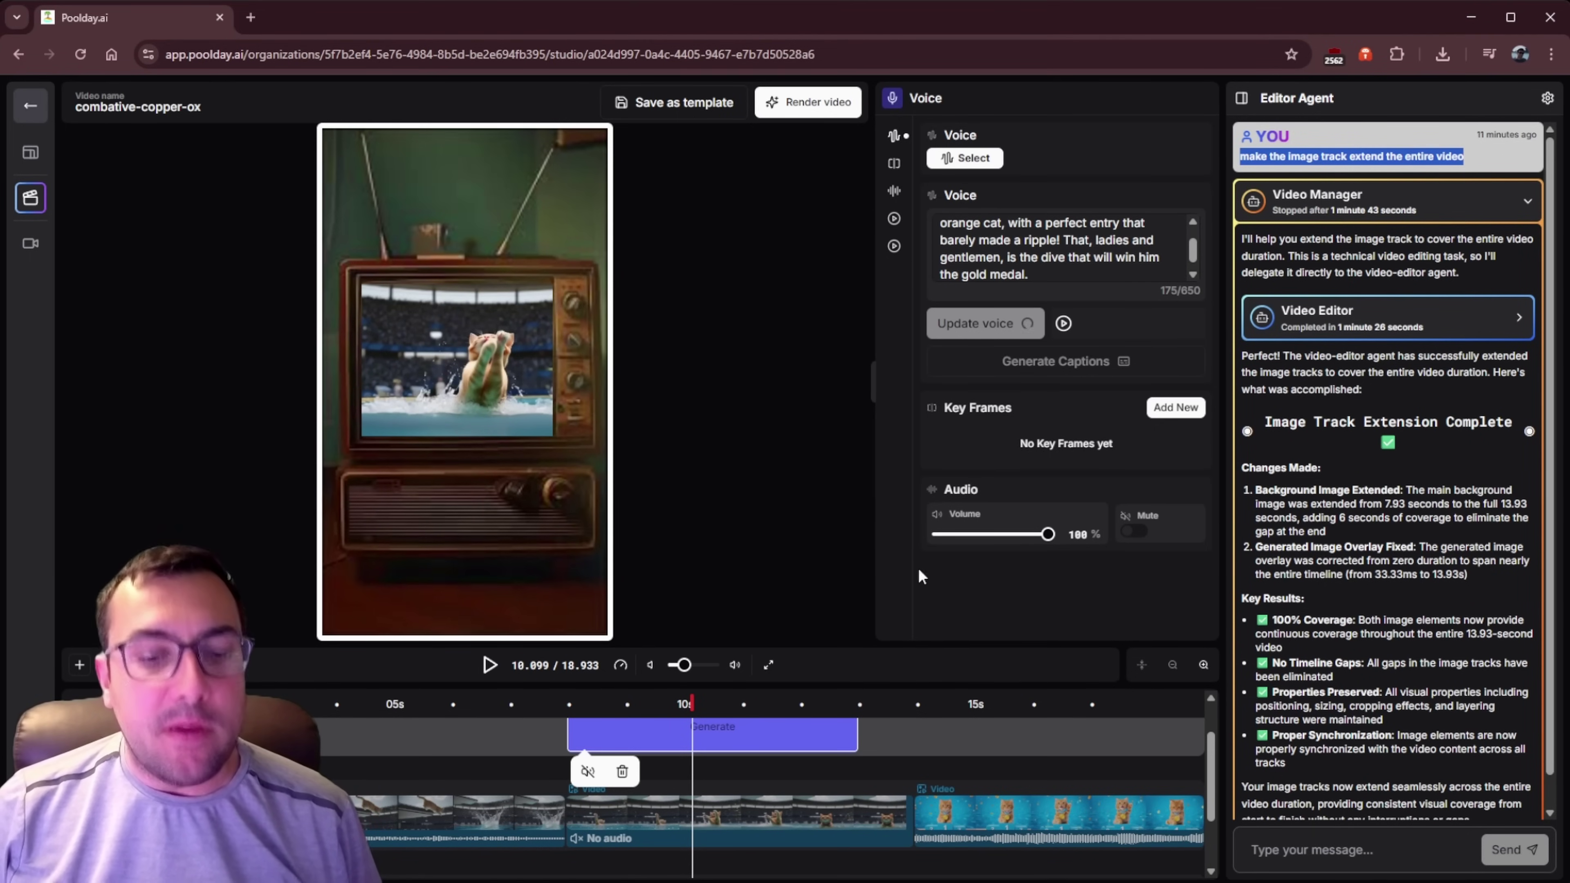
scroll(788, 765, down, 1)
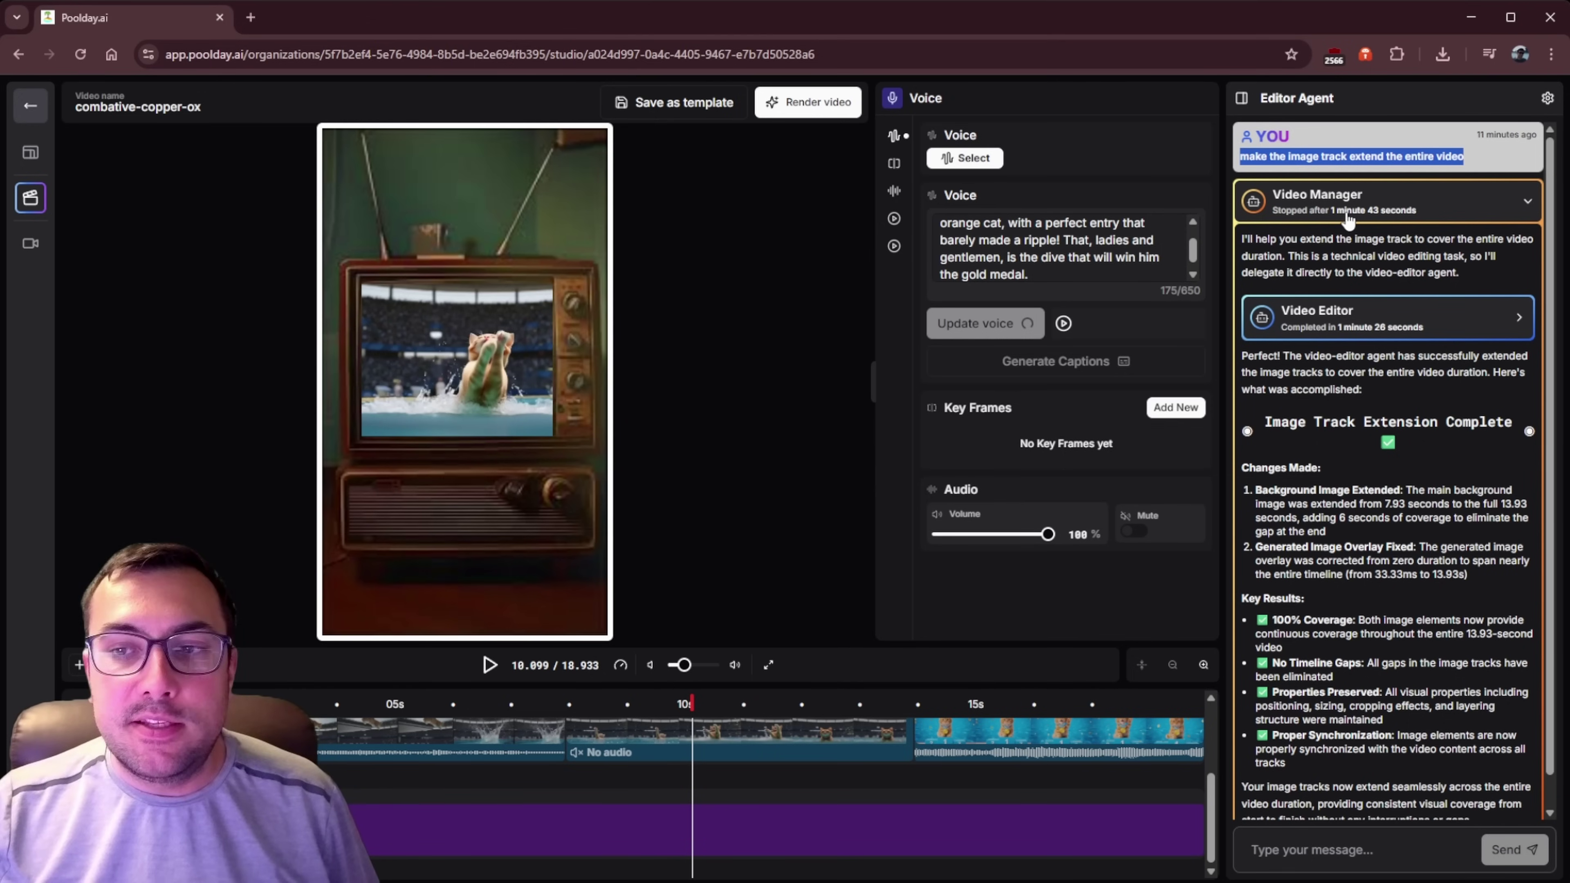
scroll(1328, 309, down, 1)
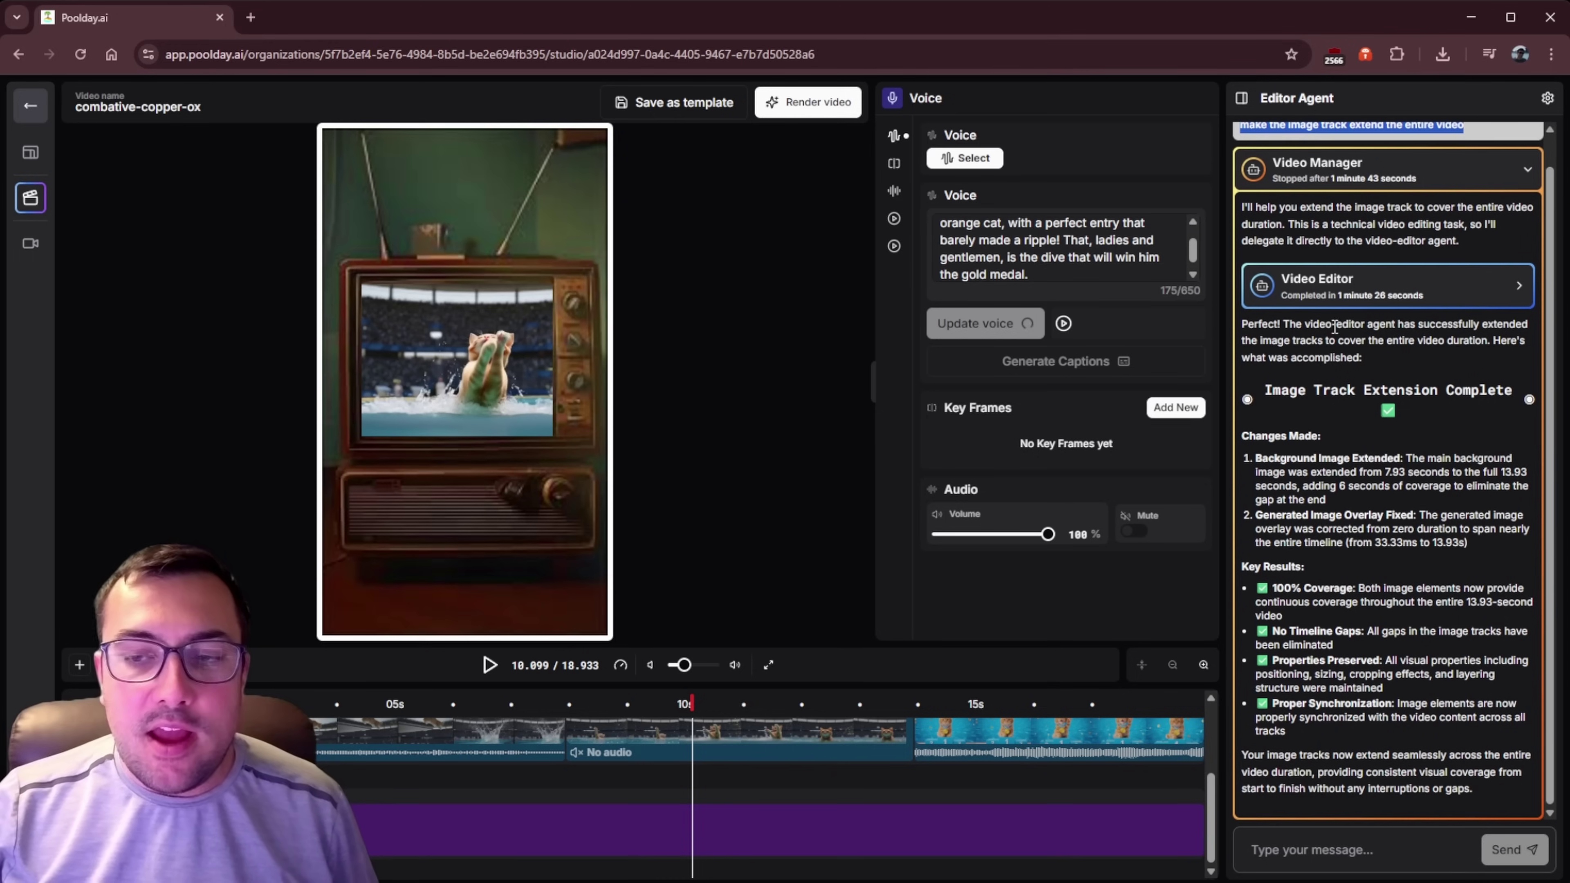
Step: Read the Editor Agent's listed changes to the background image and the generated image overlay
drag(1257, 457, 1436, 456)
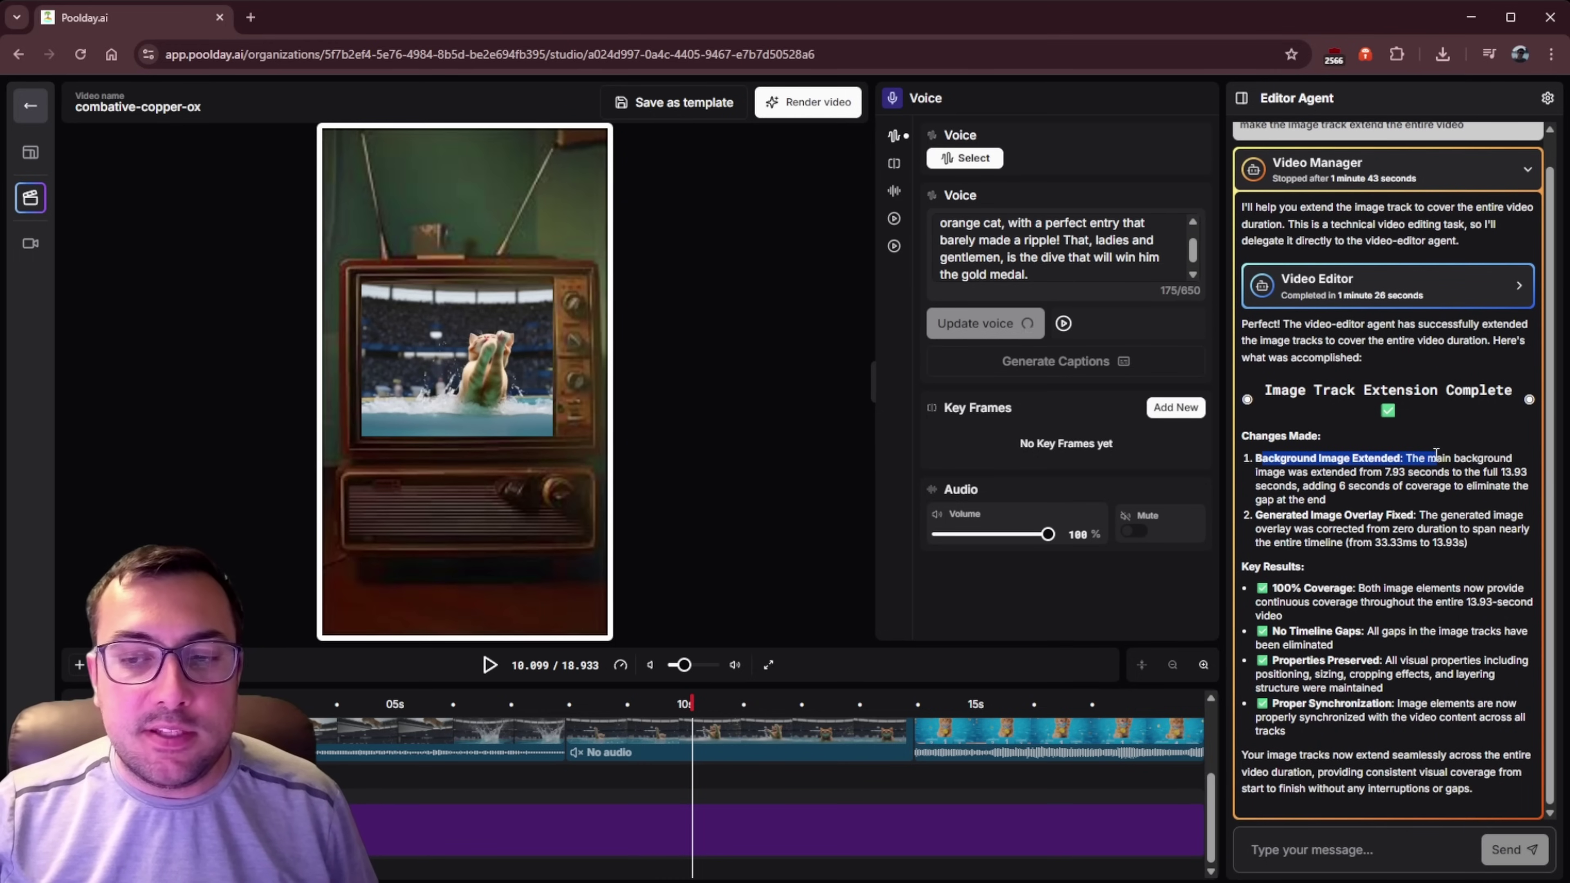
click(1436, 456)
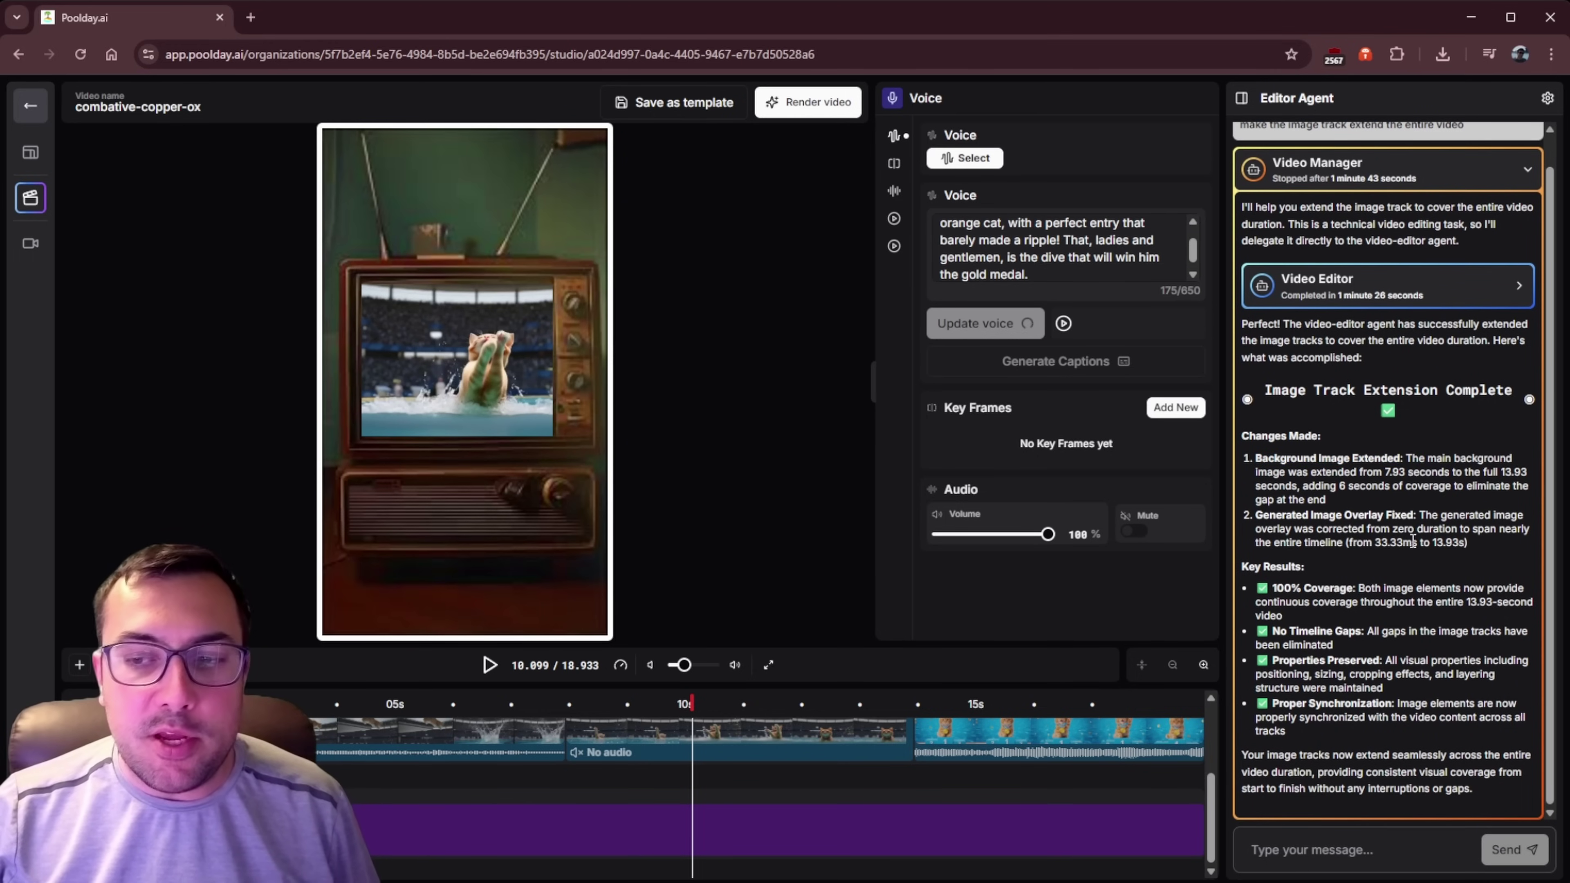
drag(1384, 472, 1446, 494)
click(1437, 504)
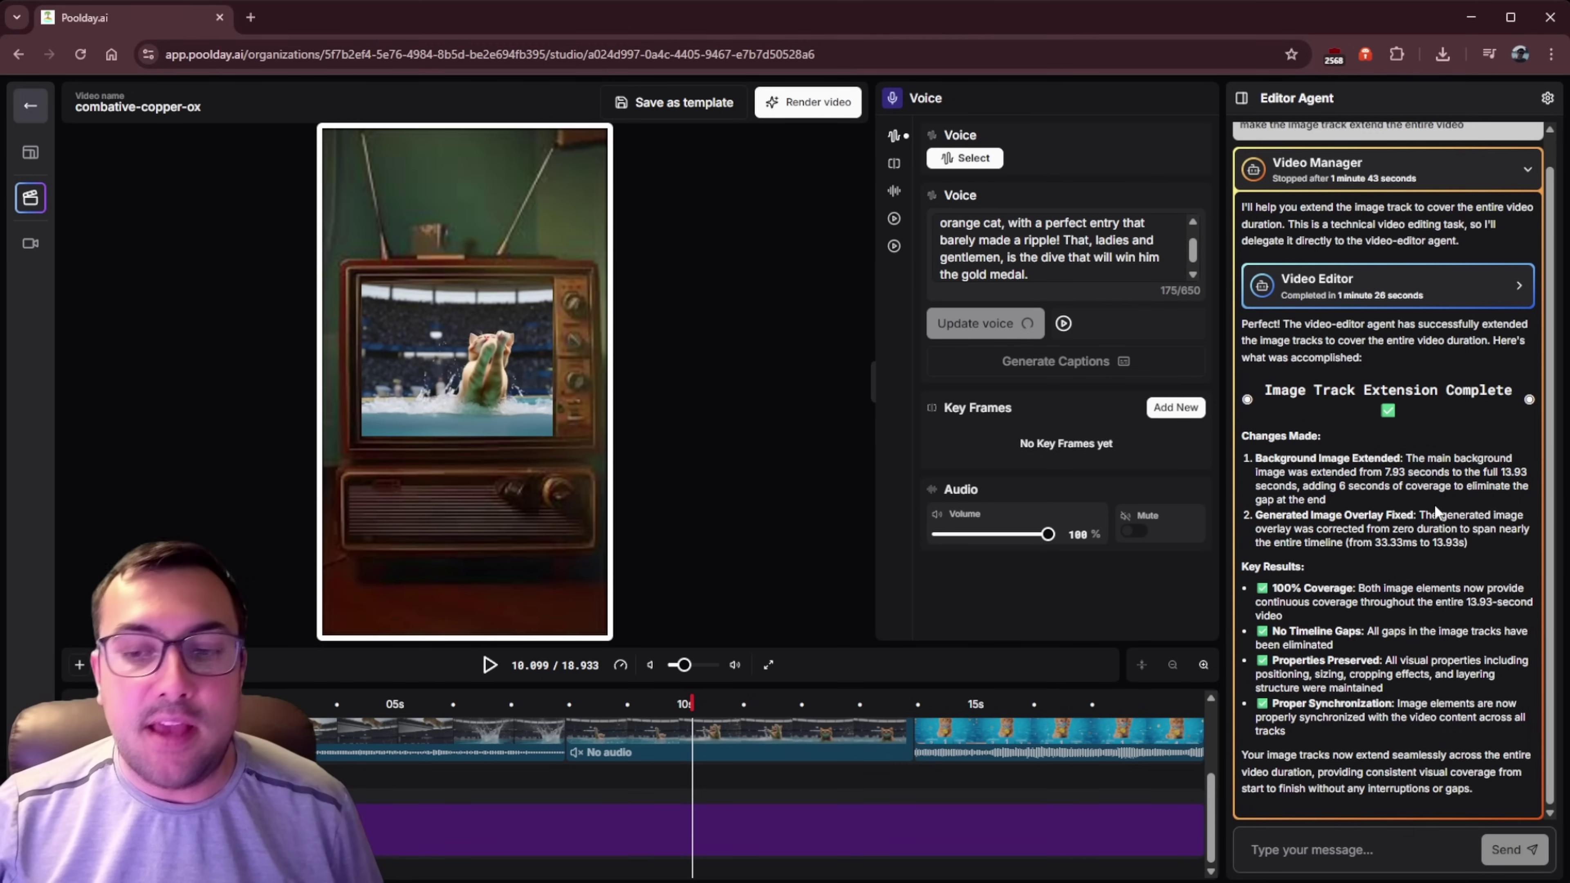
scroll(1439, 286, up, 1)
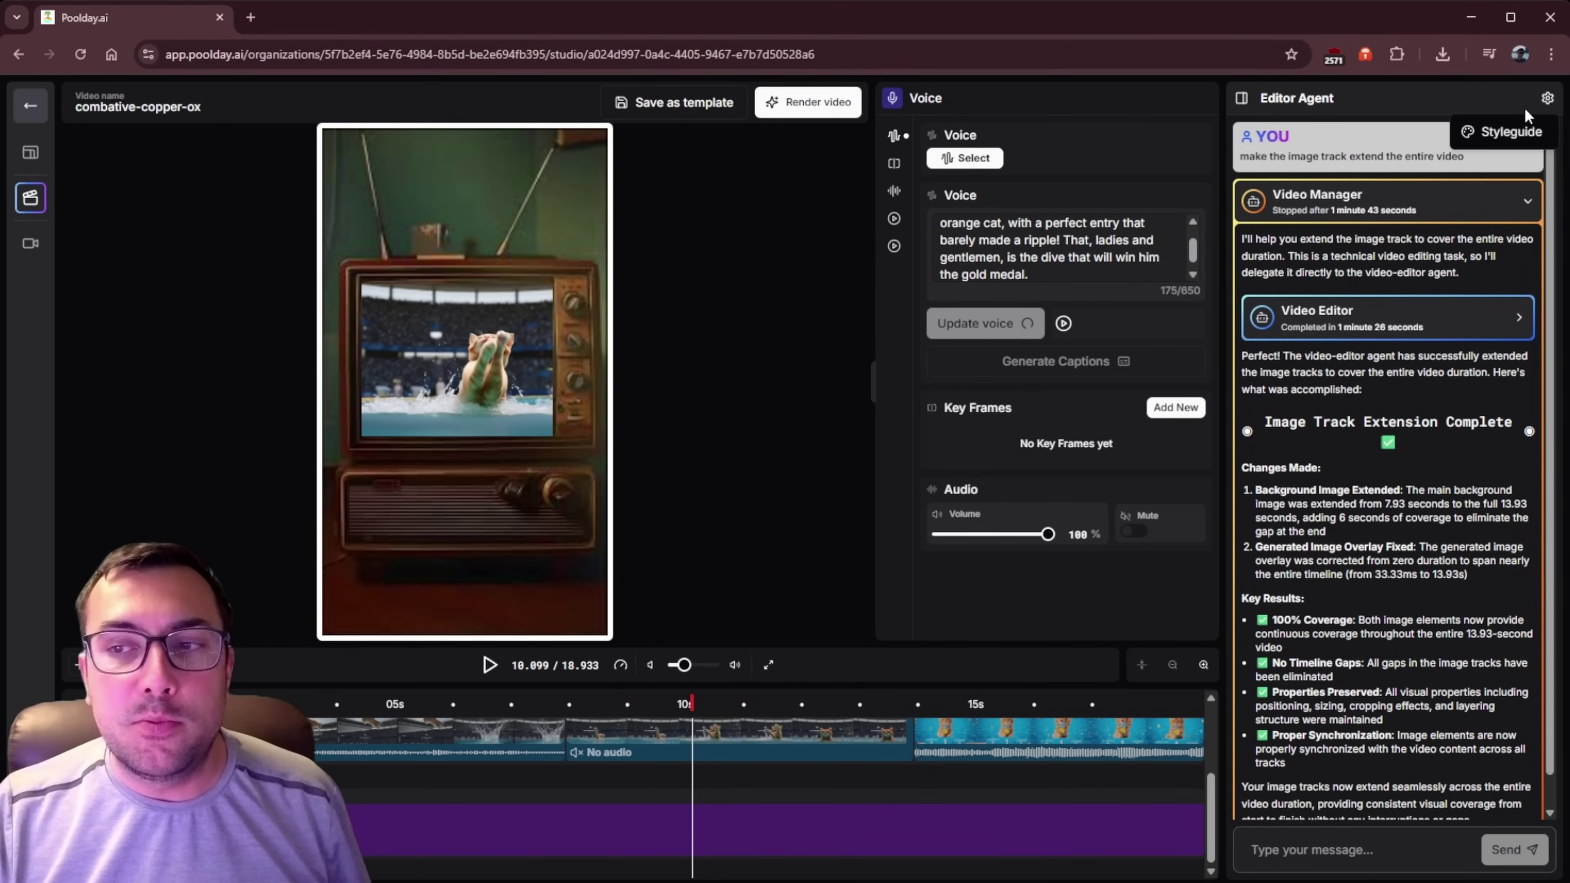
Step: View the Editor Agent's styleguide preferences and close them without entering anything
click(1547, 99)
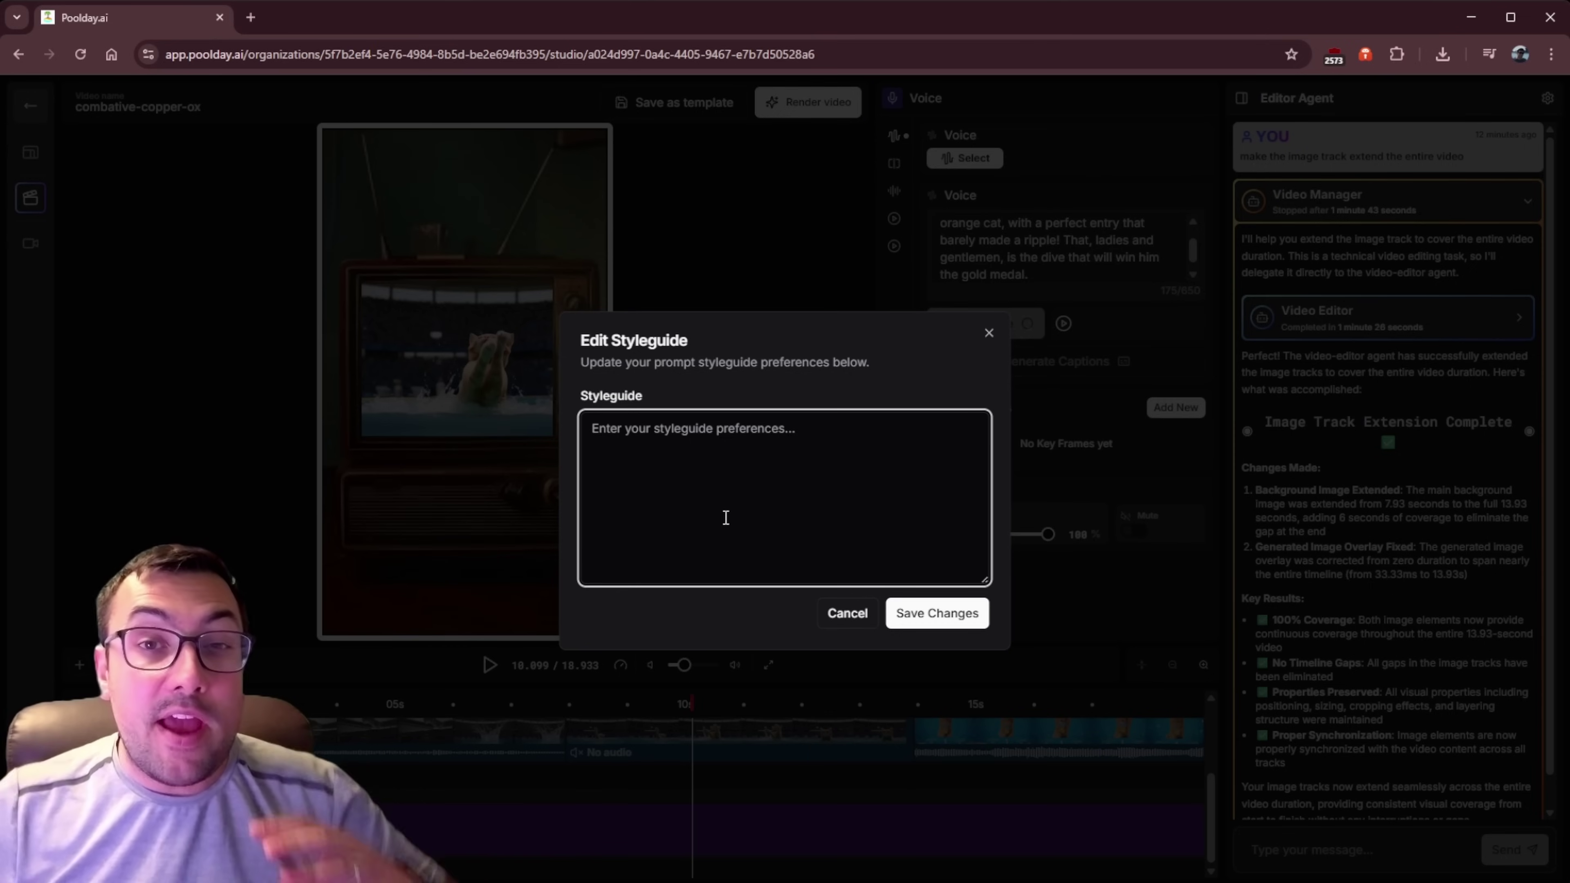
click(988, 333)
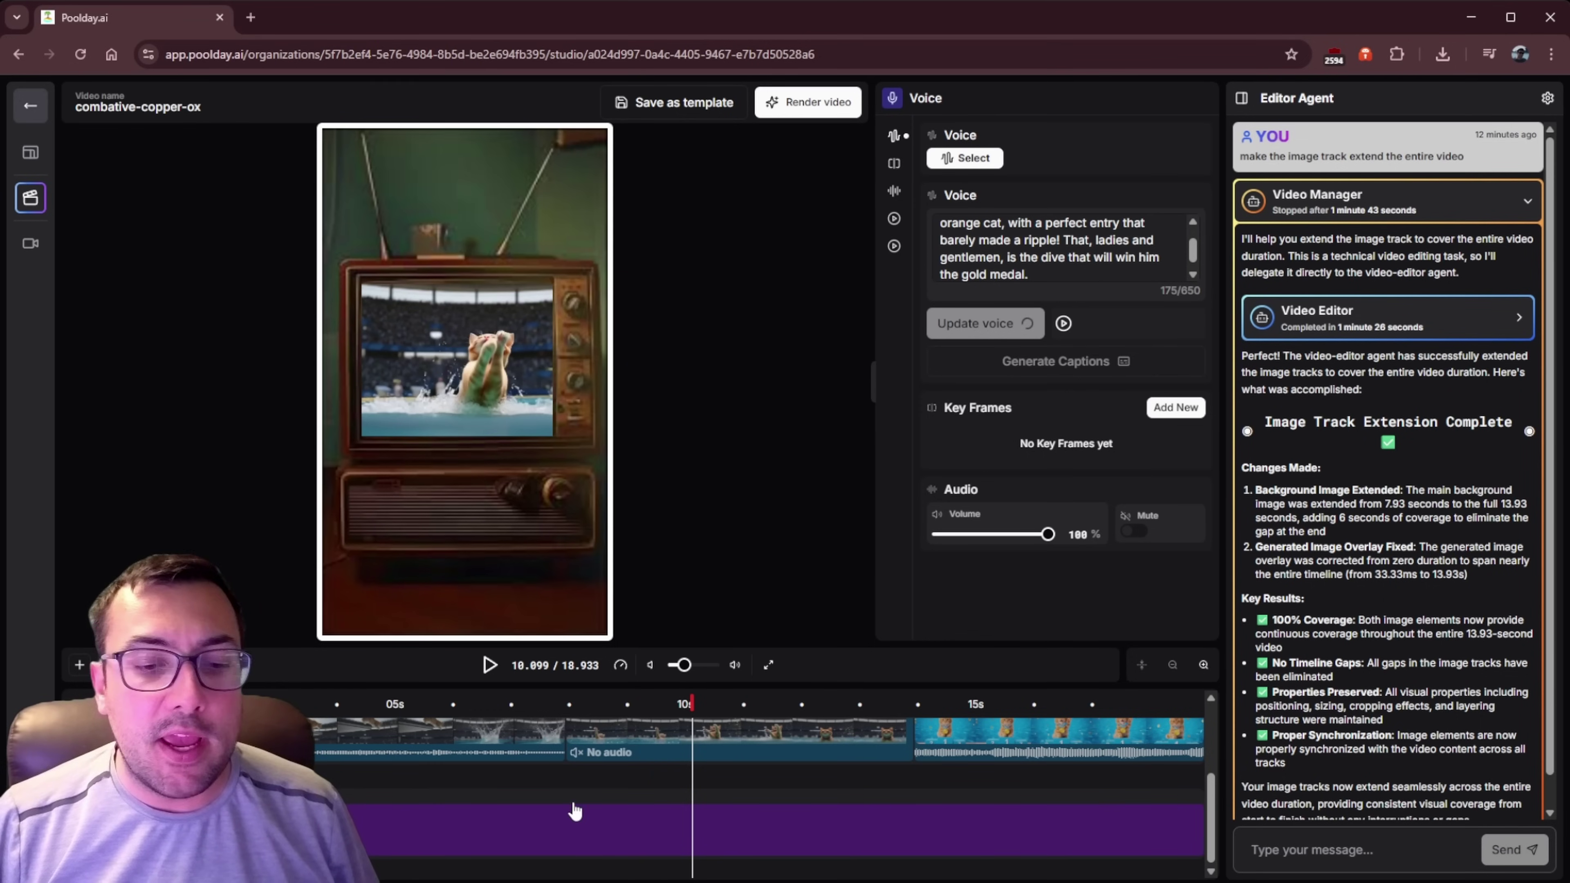
scroll(593, 797, up, 2)
click(635, 768)
scroll(527, 828, down, 2)
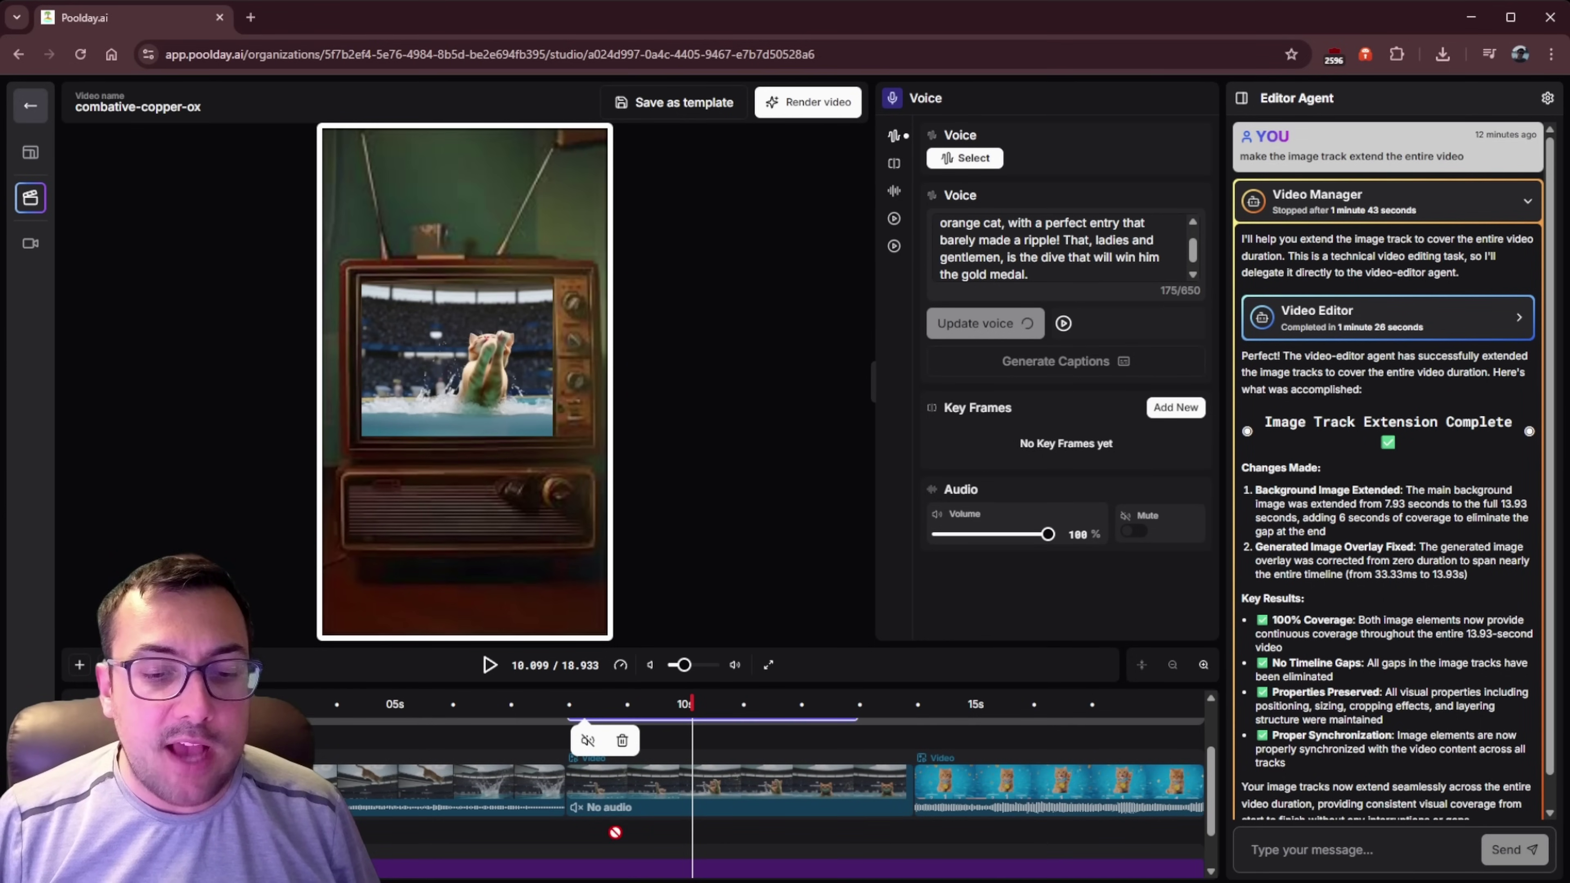
drag(725, 811, 767, 819)
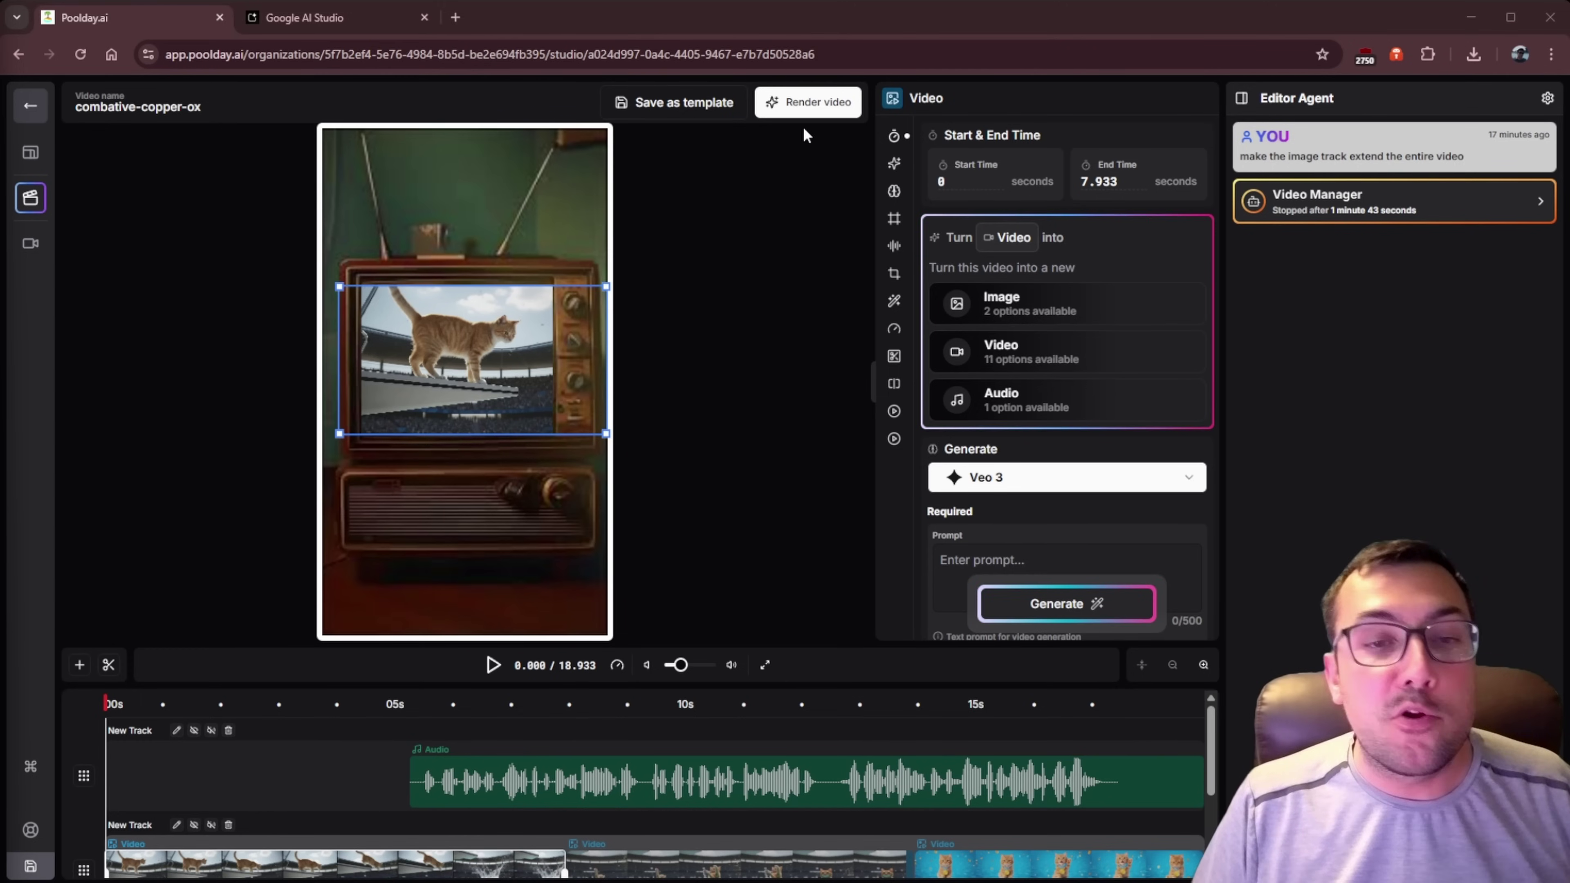
Step: Render the finished portrait video and show its progress in the list of video renders
click(811, 118)
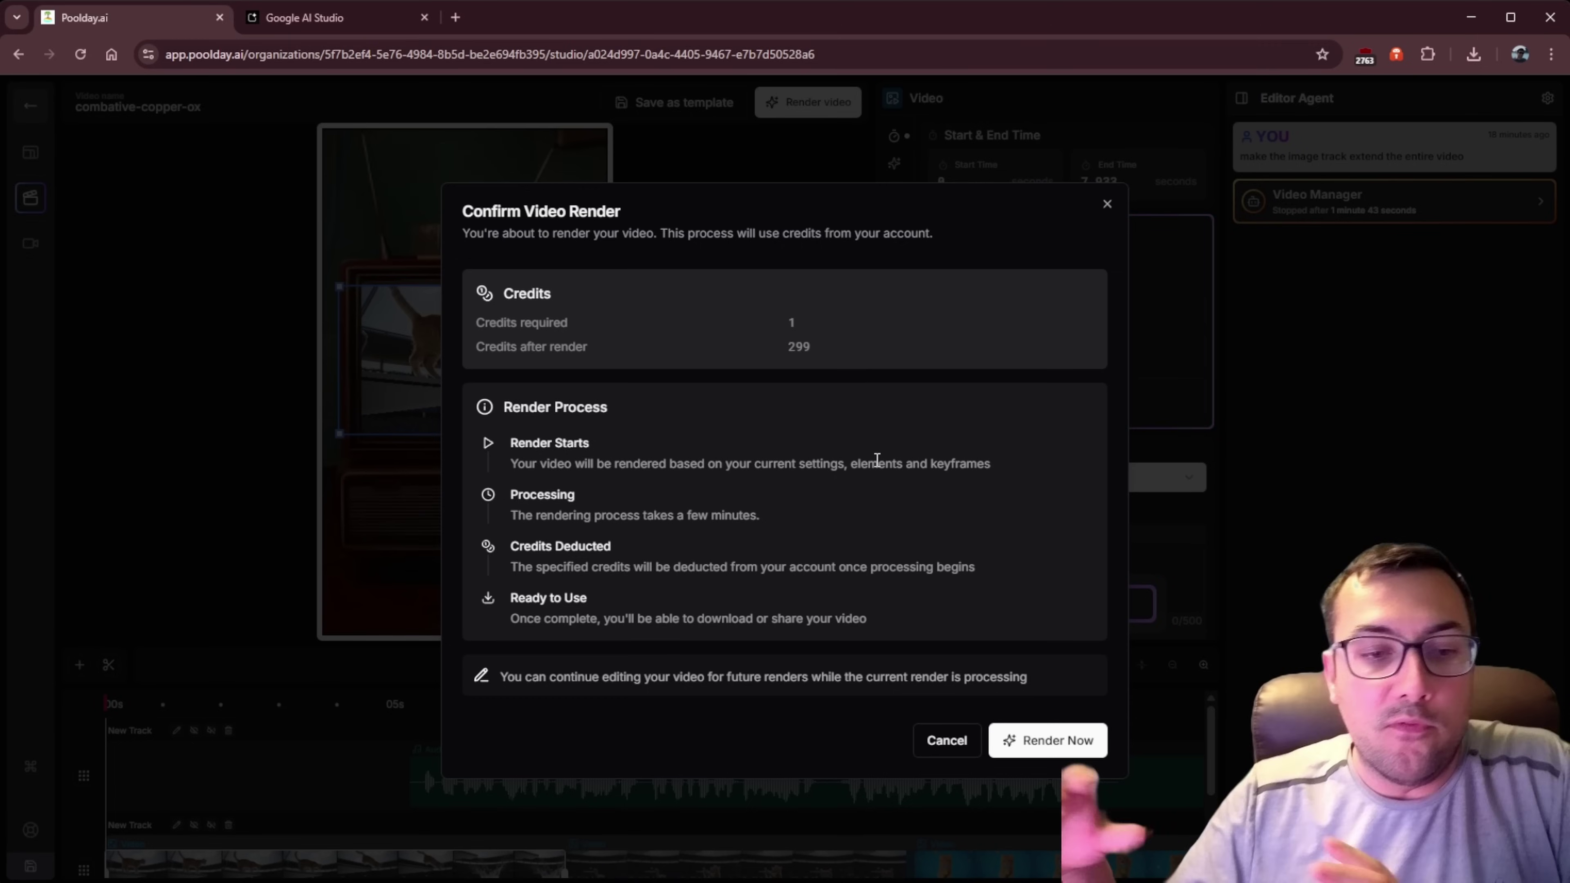
click(1089, 750)
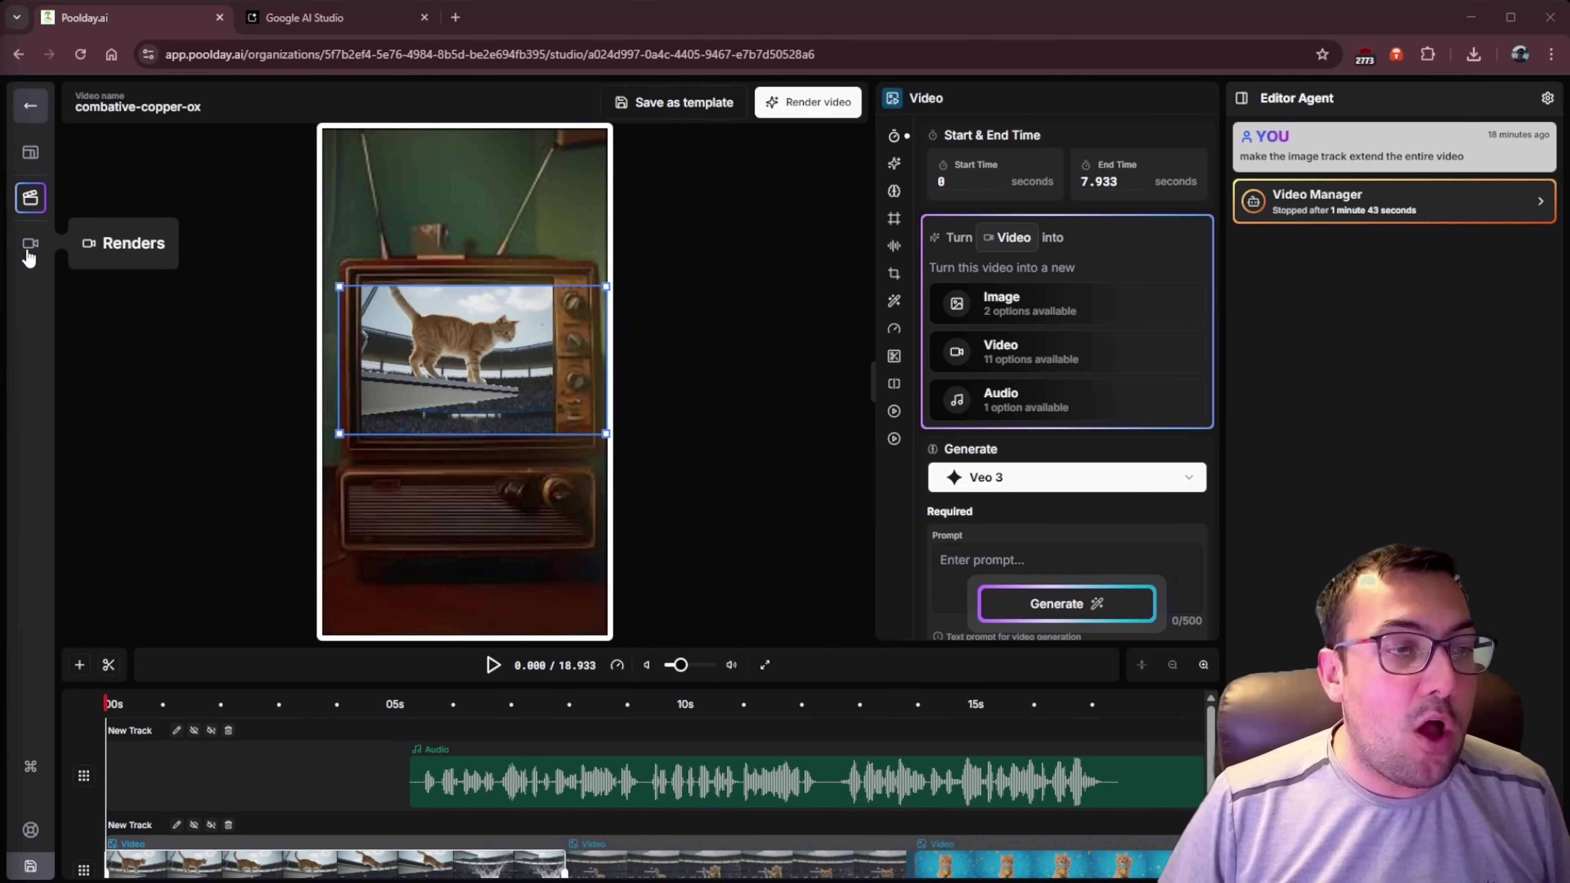
click(30, 243)
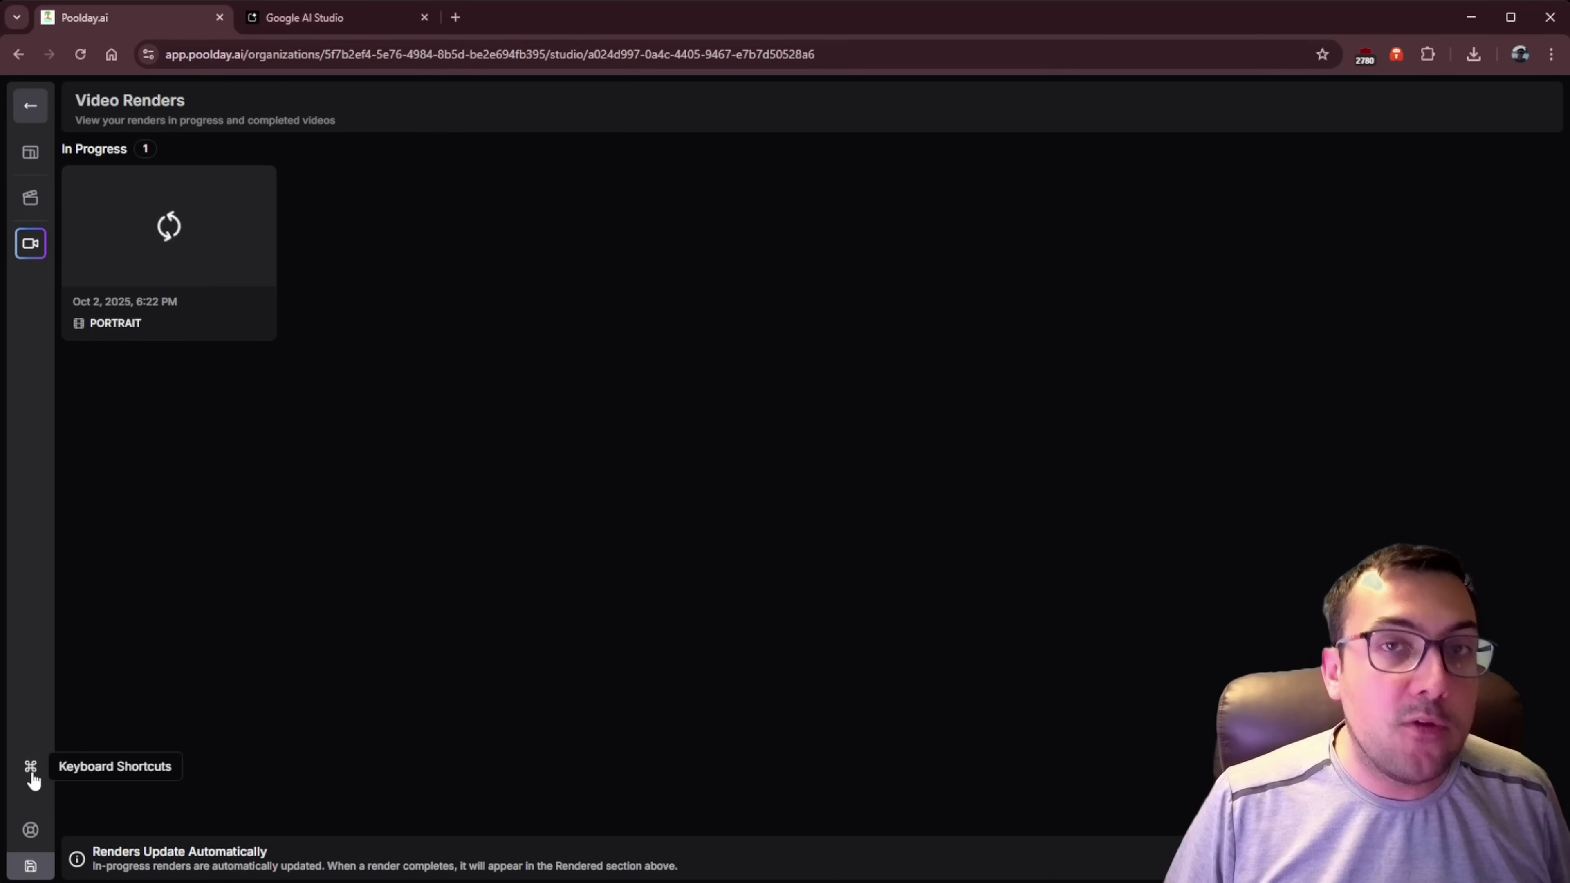
Step: Look through the video editor's keyboard shortcuts and return to the list of video renders
click(31, 767)
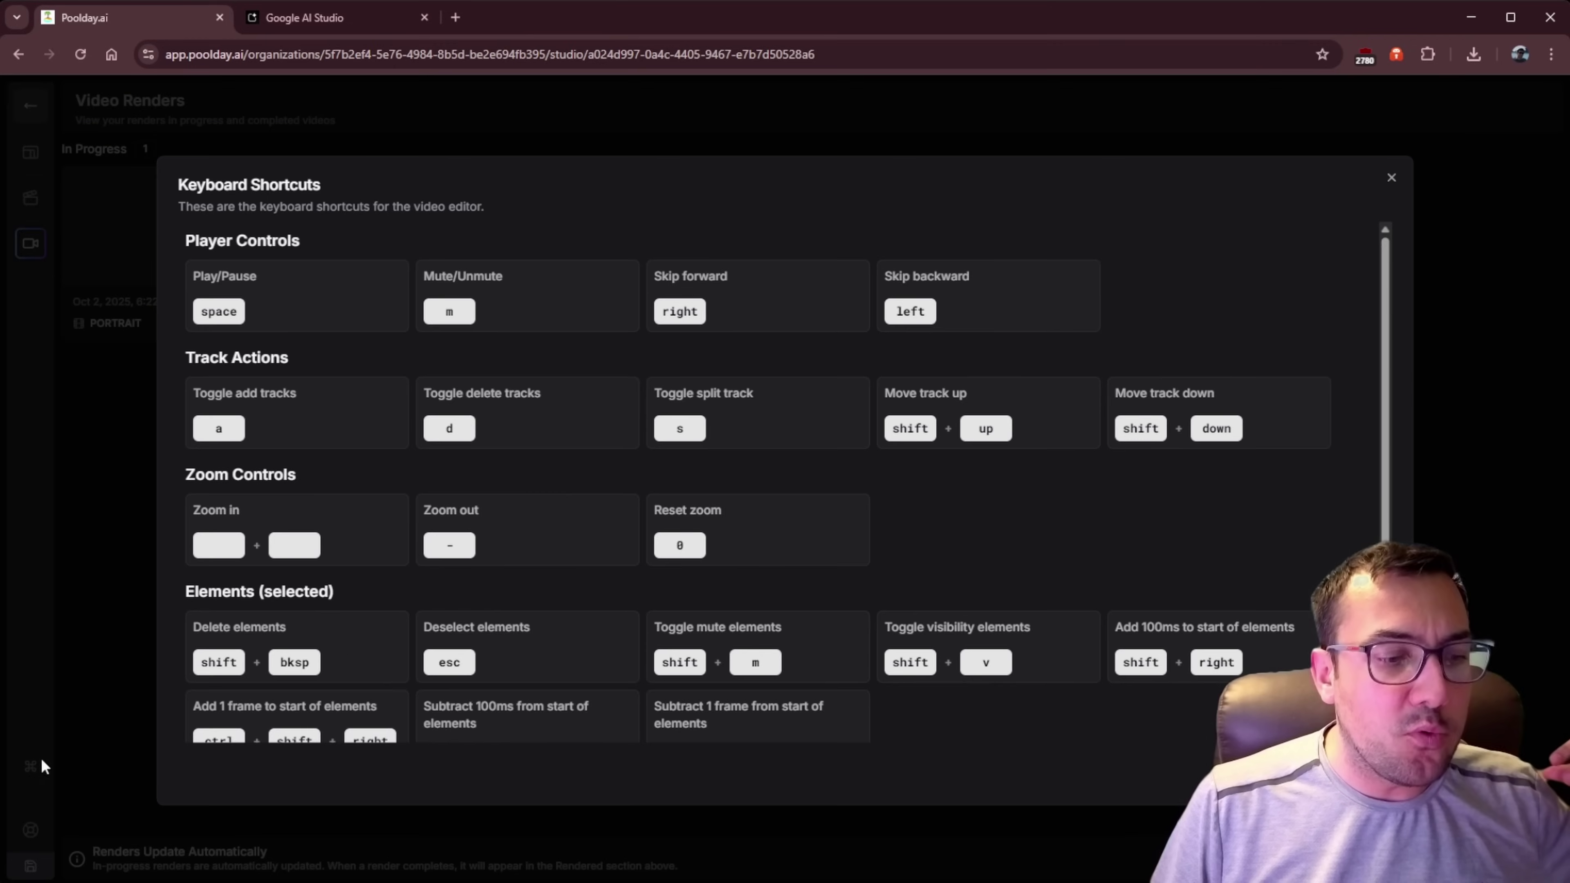
scroll(611, 468, down, 3)
scroll(604, 462, up, 3)
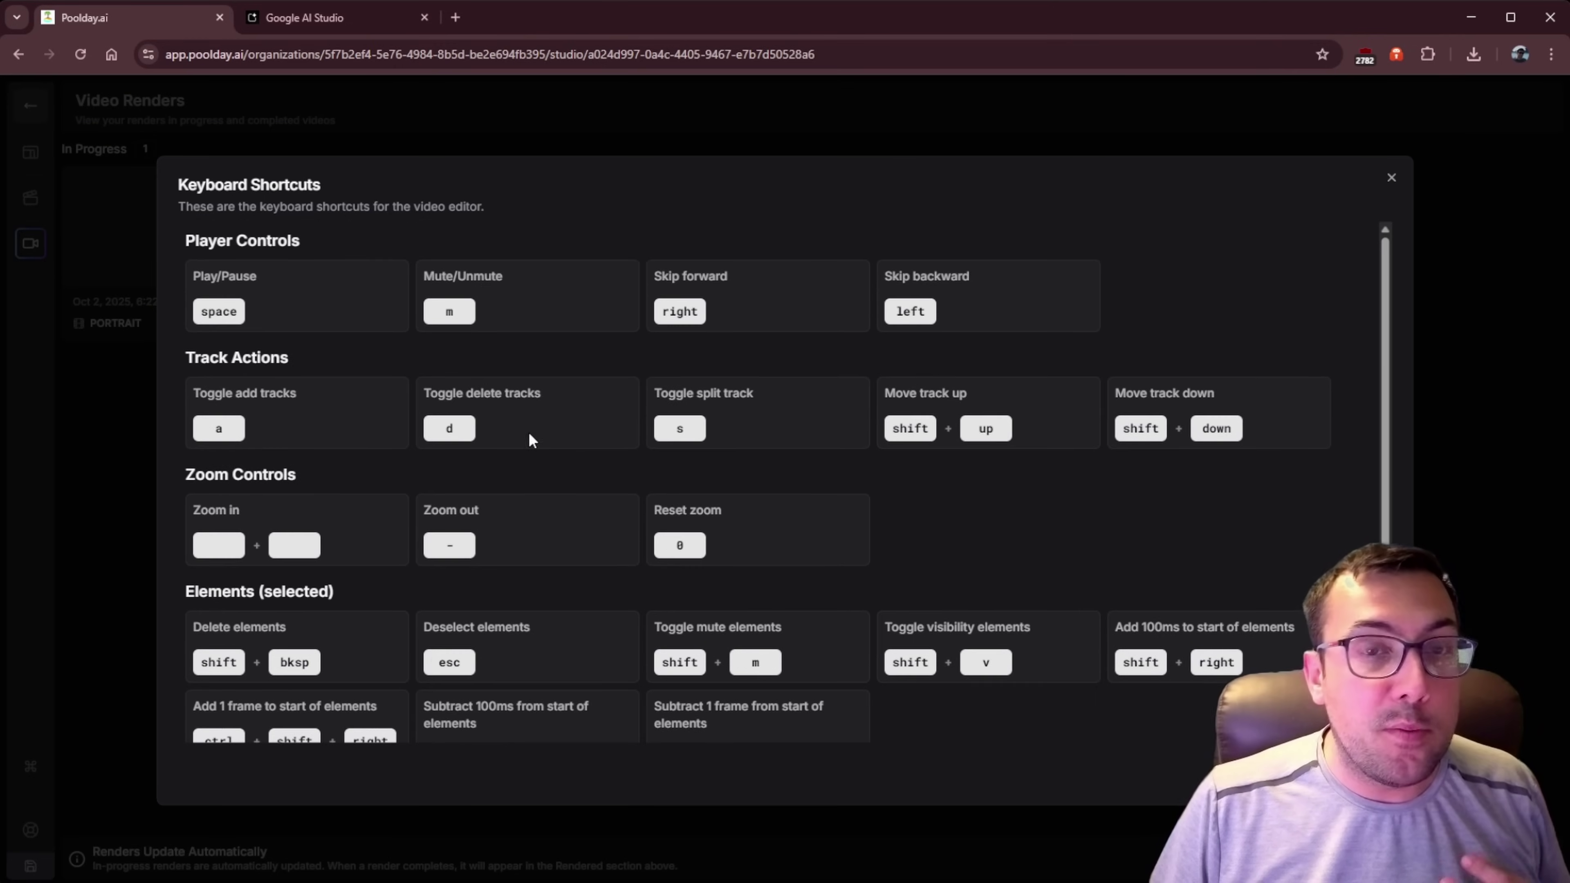
click(146, 164)
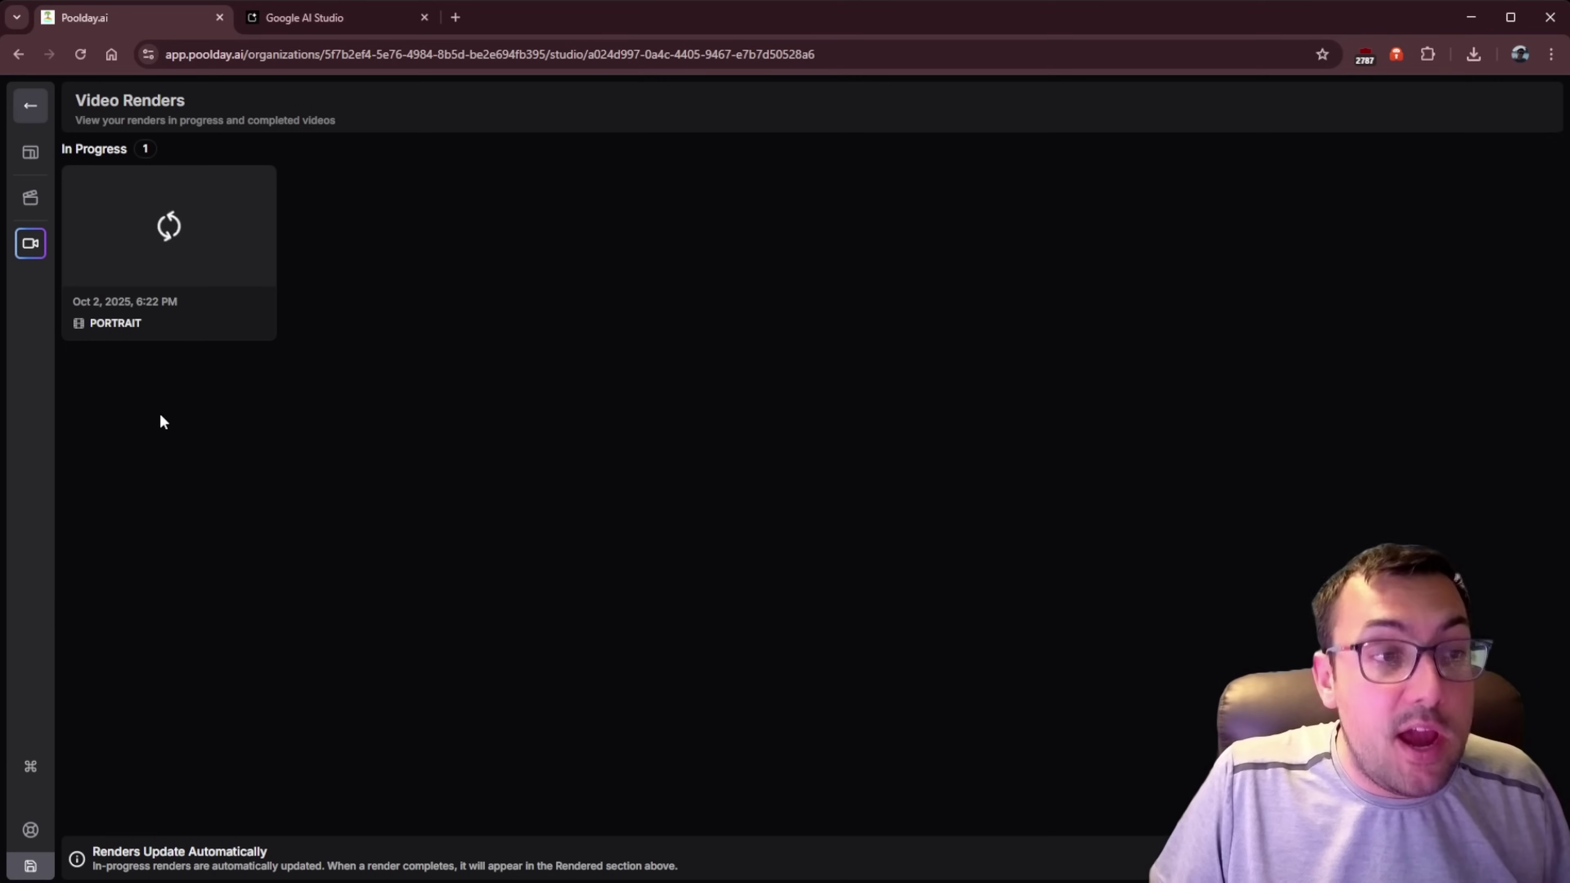